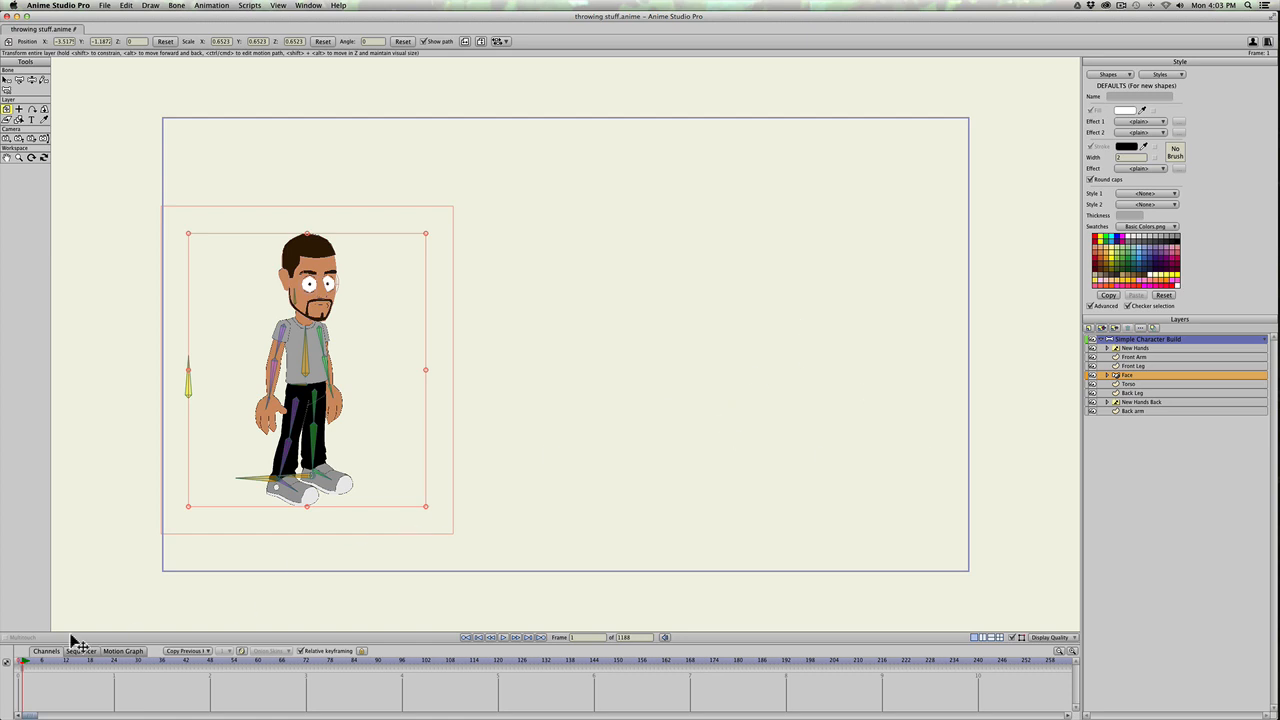
{"action": "key", "text": "t"}
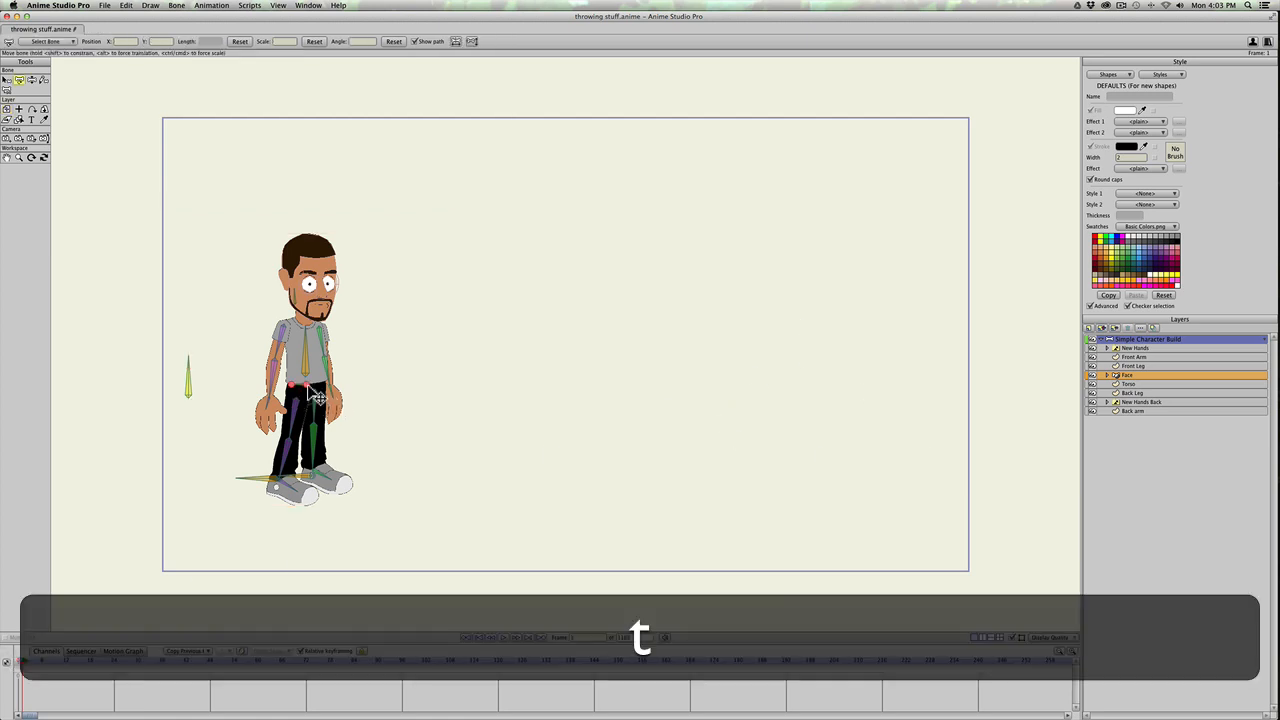
{"action": "mouse_move", "coordinate": [312, 392]}
{"action": "left_mouse_down"}
{"action": "mouse_move", "coordinate": [304, 430]}
{"action": "mouse_move", "coordinate": [313, 402]}
{"action": "left_mouse_up"}
{"action": "key", "text": "super+z"}
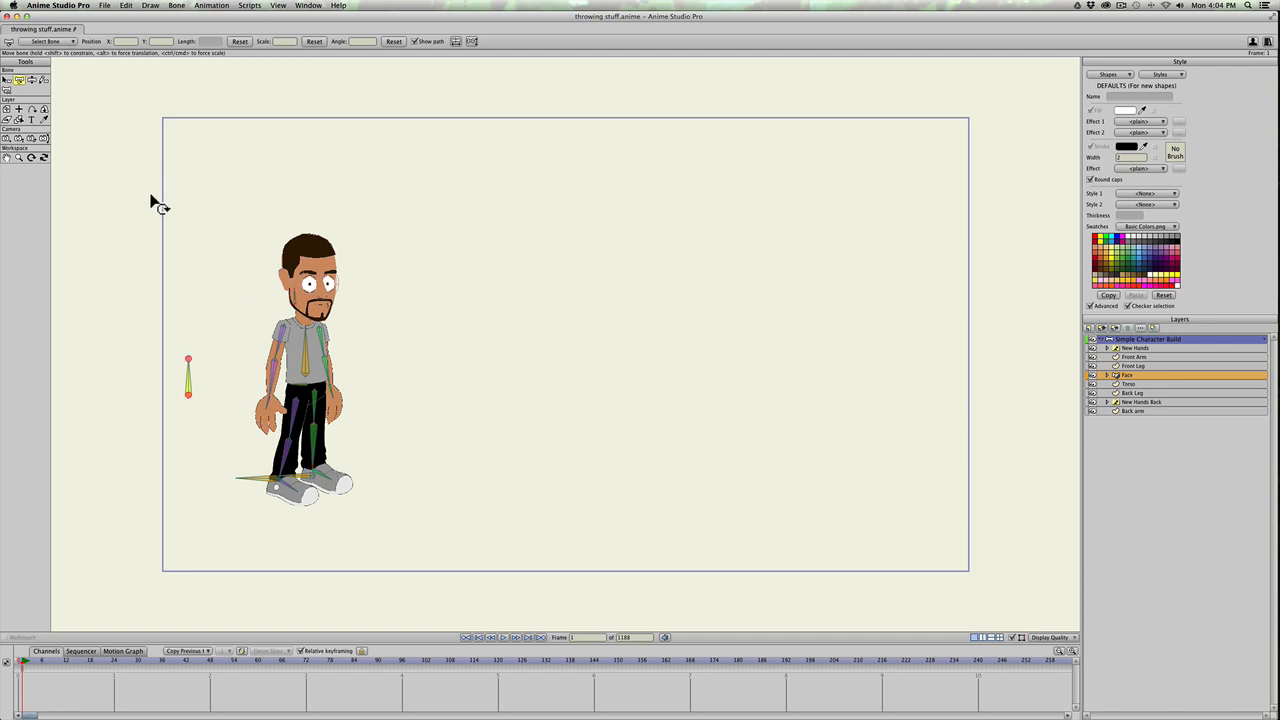
Step: Import the image Sick_Axe.png from the Desktop into the project
{"action": "left_click", "coordinate": [105, 6]}
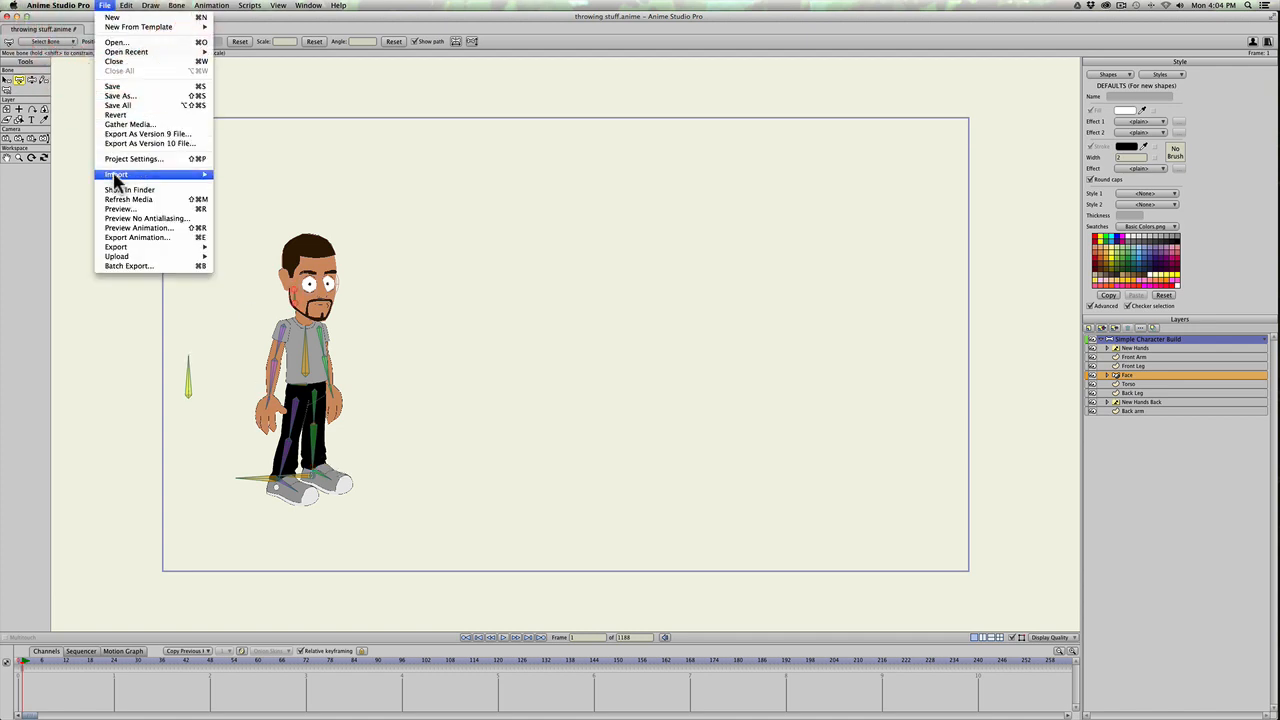
{"action": "mouse_move", "coordinate": [117, 177]}
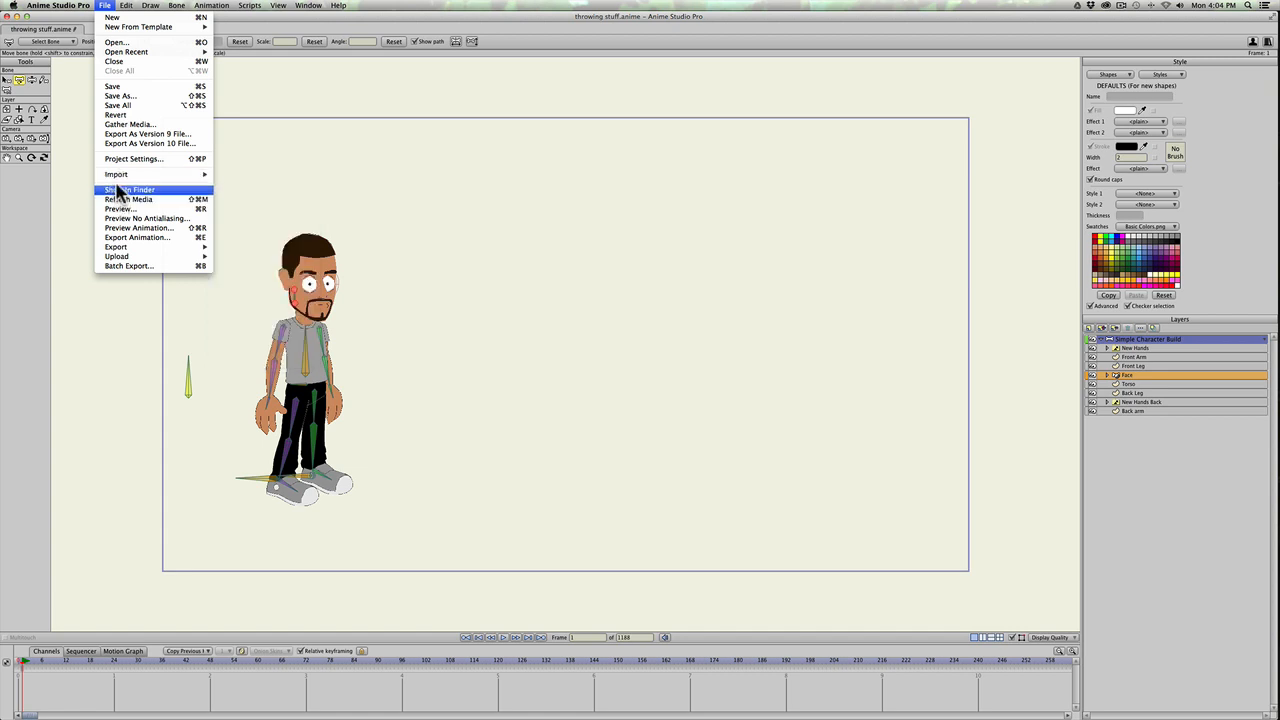
{"action": "left_click", "coordinate": [236, 209]}
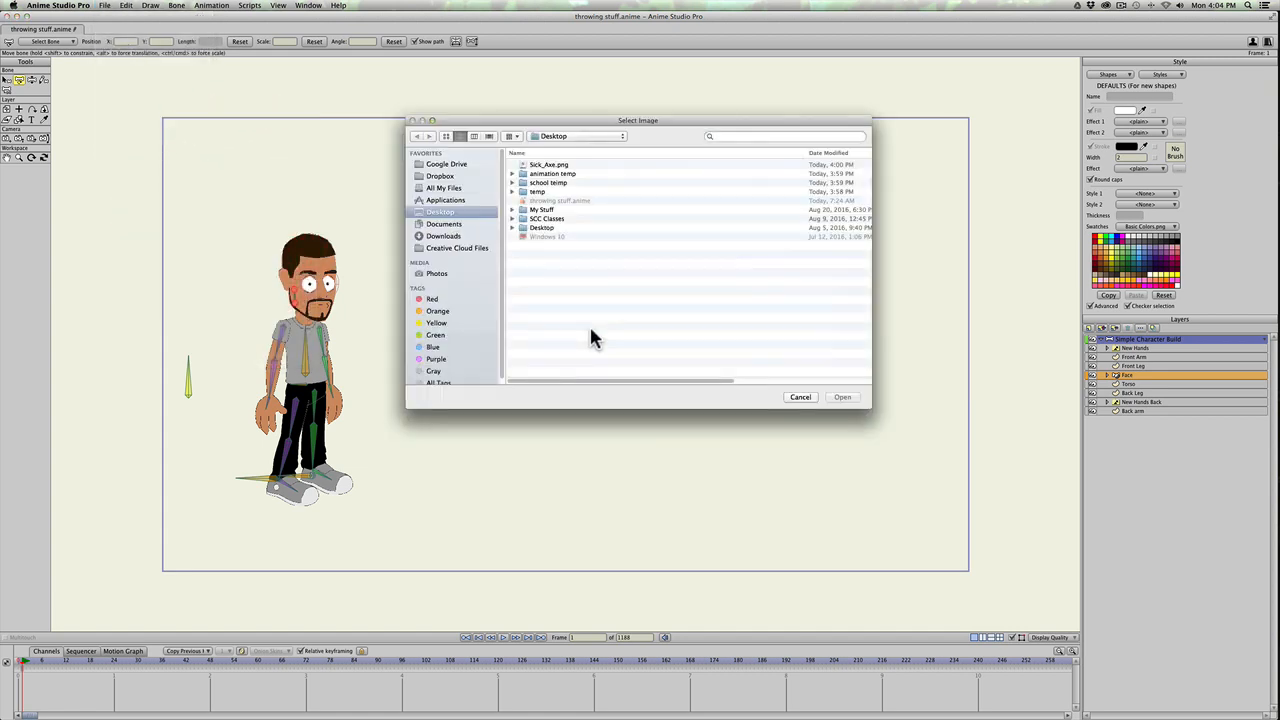
{"action": "left_click", "coordinate": [547, 165]}
{"action": "left_click", "coordinate": [842, 397]}
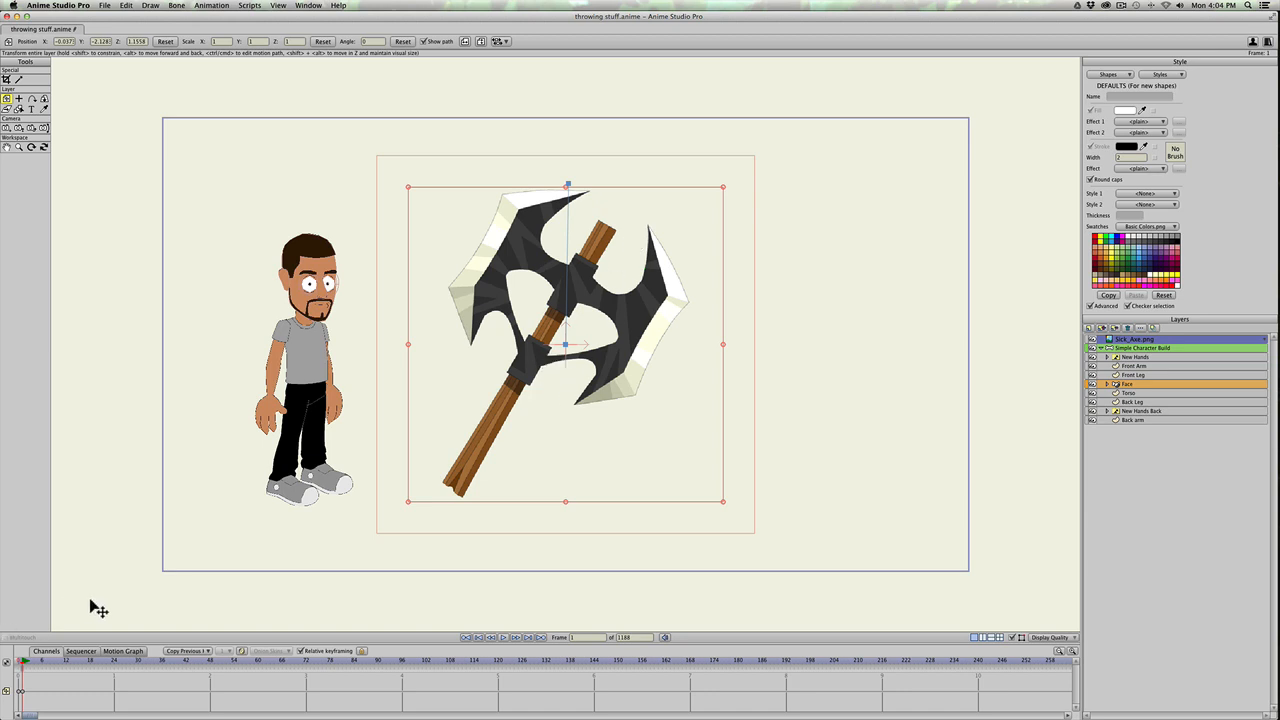
Step: Delete the imported axe layer's keyframe at the start of the timeline and go to frame 0
{"action": "left_click", "coordinate": [18, 692]}
{"action": "key", "text": "BackSpace"}
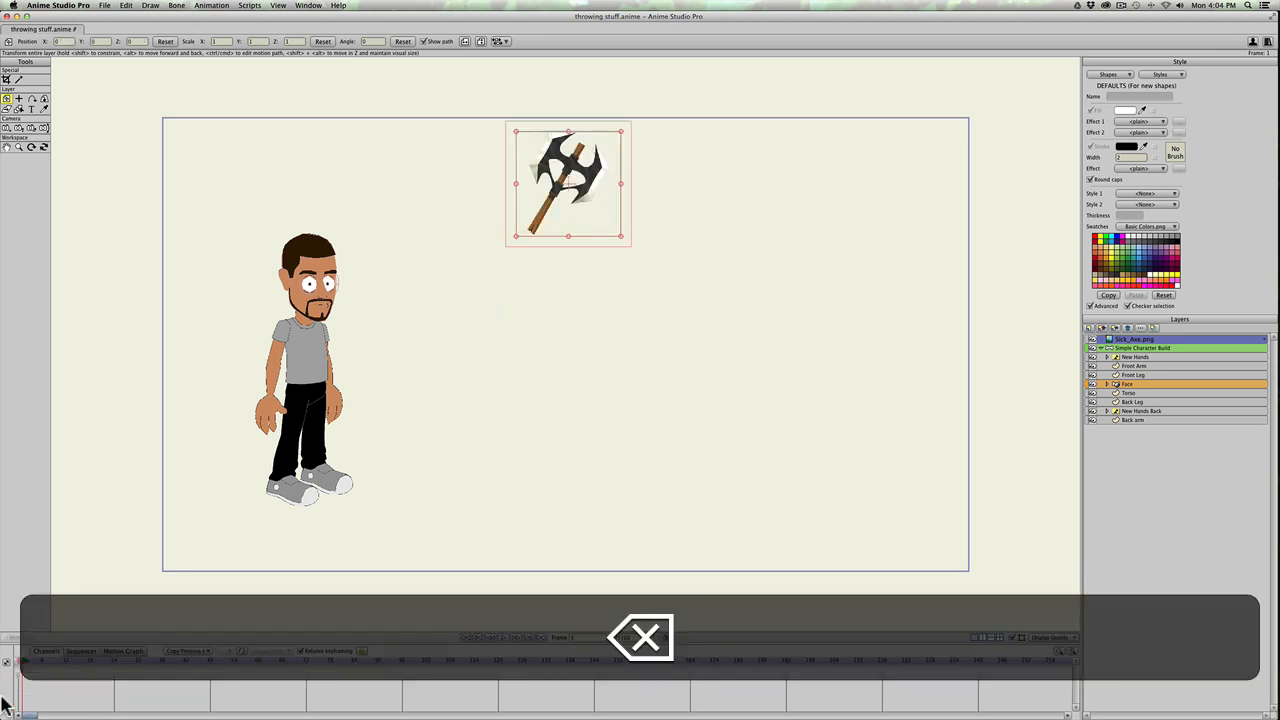
{"action": "left_click", "coordinate": [18, 662]}
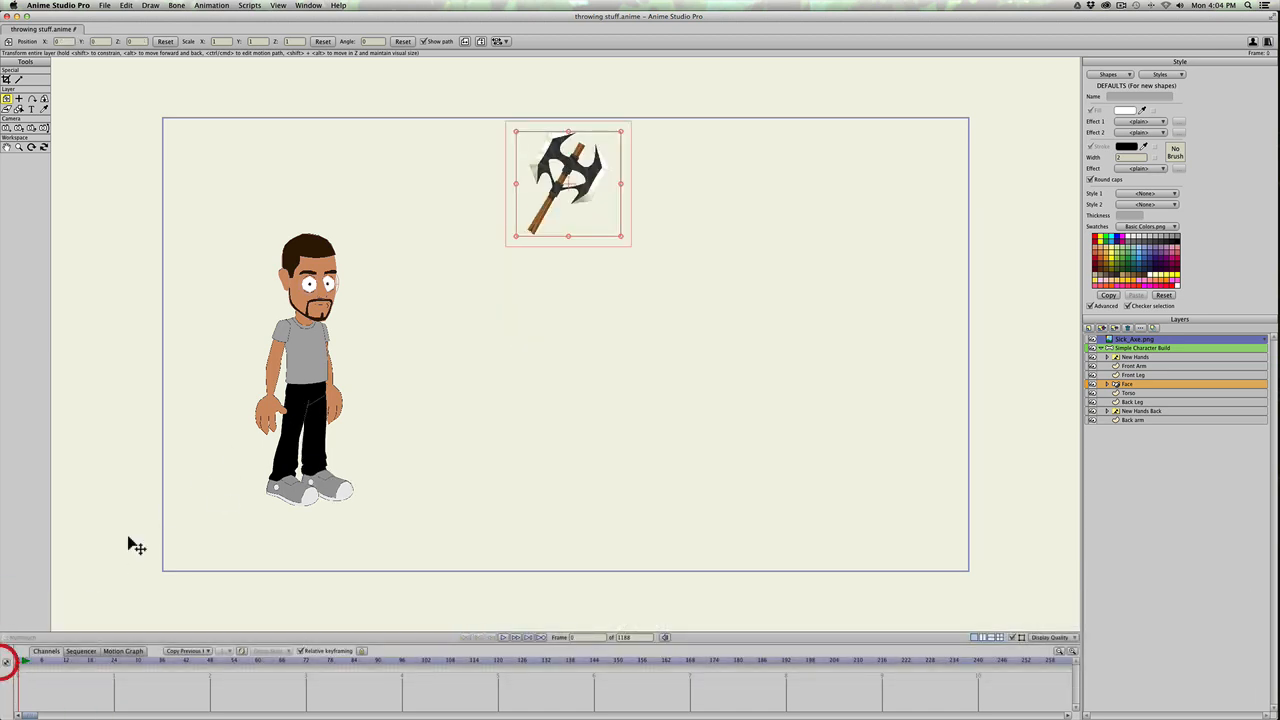
Step: Move the axe onto the character and place its layer in the Simple Character Build group between Front Arm and Front Leg
{"action": "left_click_drag", "start_coordinate": [567, 200], "coordinate": [342, 398]}
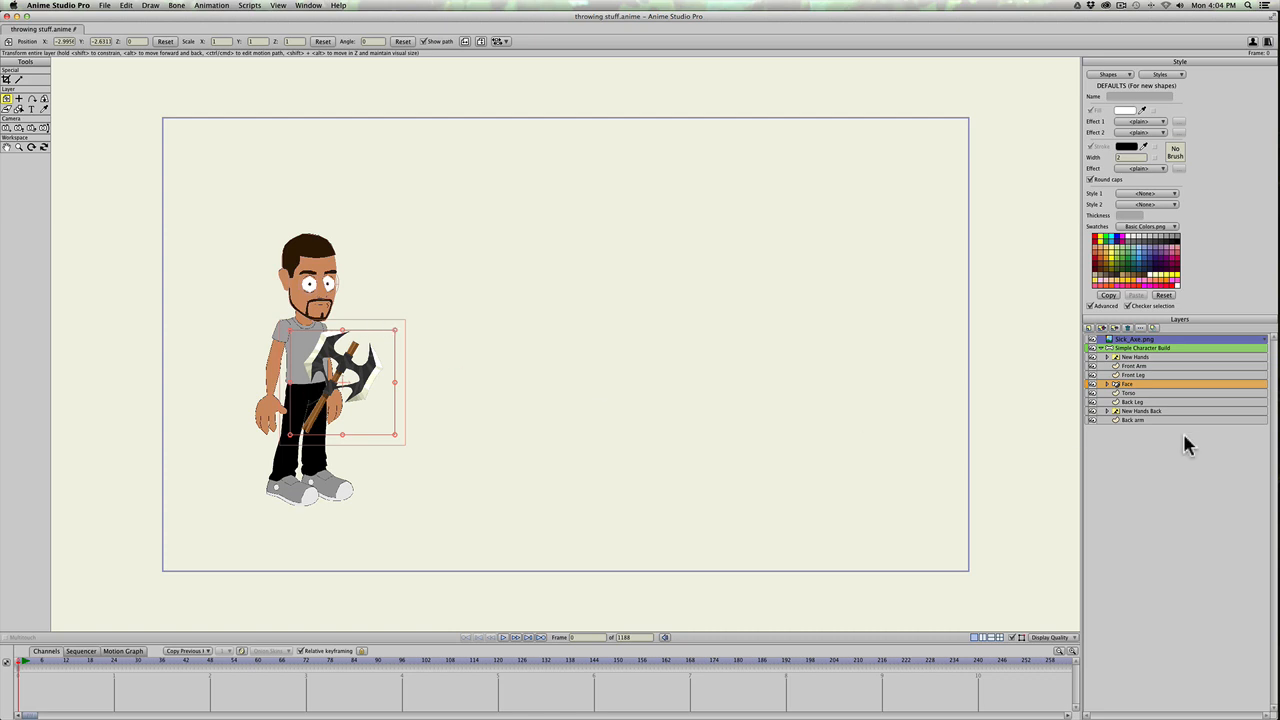
{"action": "left_click_drag", "start_coordinate": [1150, 344], "coordinate": [1151, 372]}
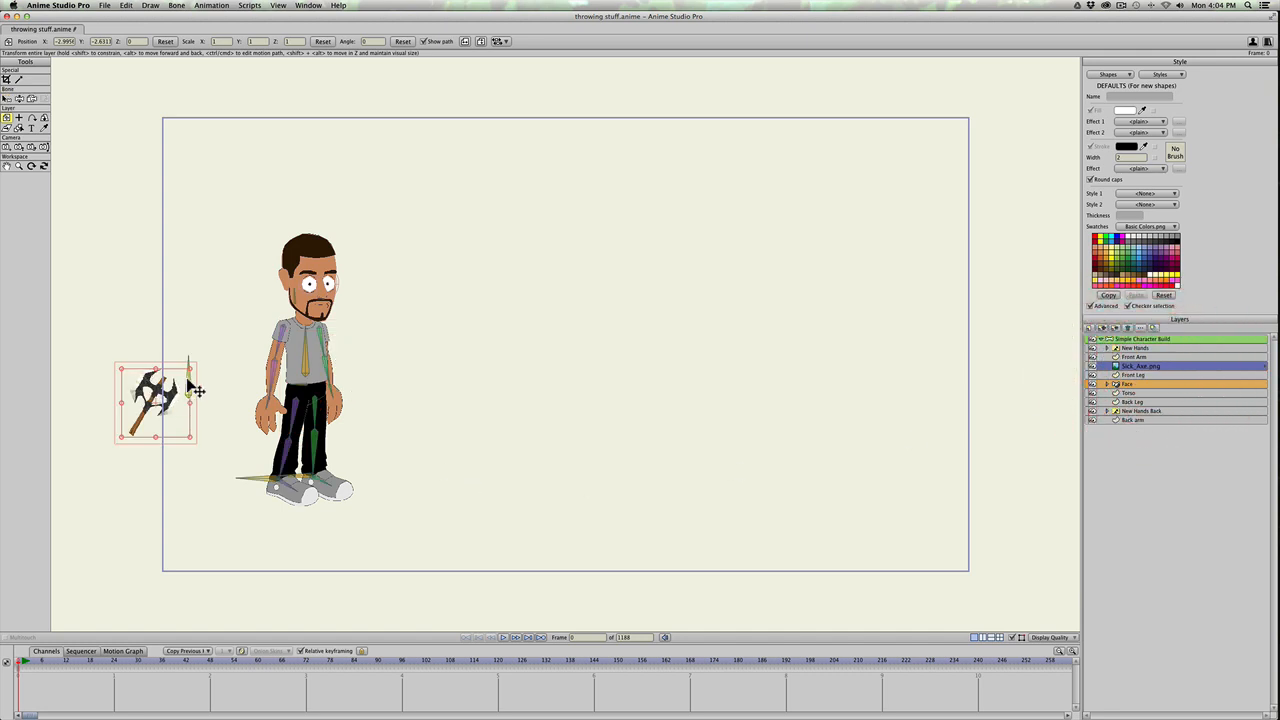
Step: Scale the axe to about 1.29, rotate it to about -62 degrees and place its handle at the character's front hand
{"action": "left_click_drag", "start_coordinate": [191, 371], "coordinate": [200, 357]}
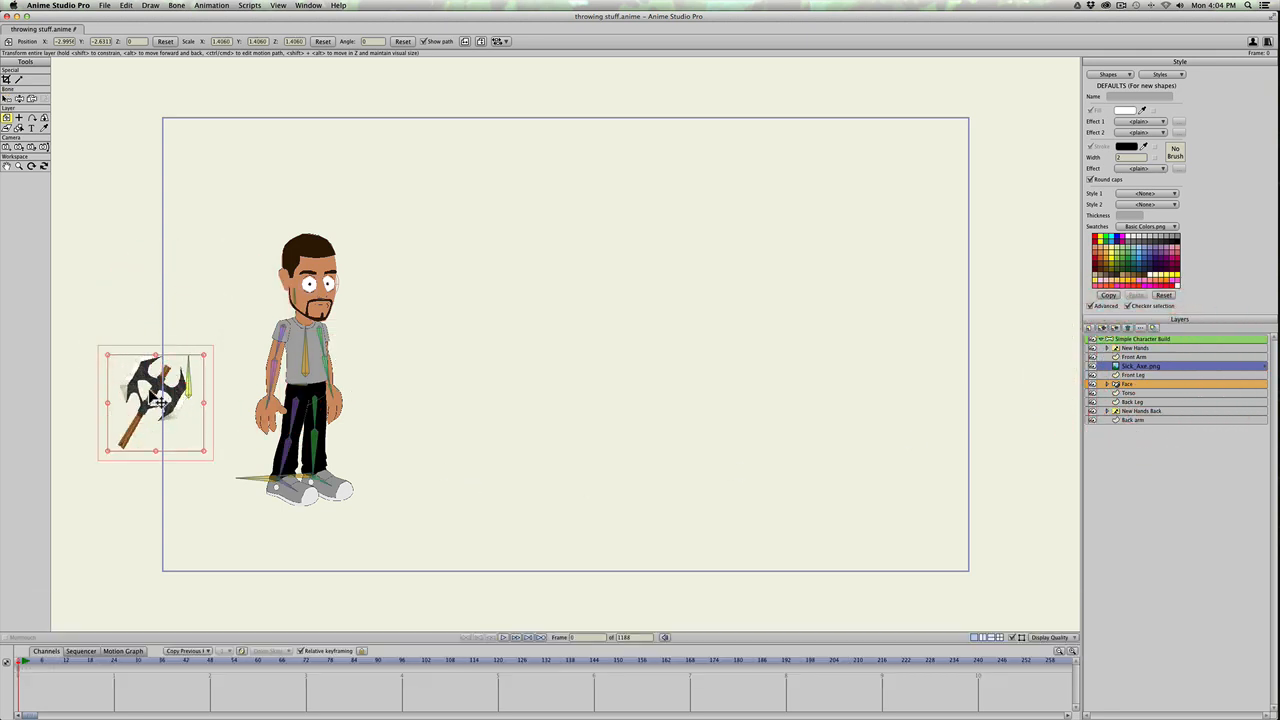
{"action": "key", "text": "super+z"}
{"action": "key", "text": "super+t"}
{"action": "key", "text": "t"}
{"action": "left_click_drag", "start_coordinate": [148, 390], "coordinate": [316, 378]}
{"action": "left_click_drag", "start_coordinate": [288, 449], "coordinate": [298, 462]}
{"action": "left_click_drag", "start_coordinate": [298, 396], "coordinate": [295, 416]}
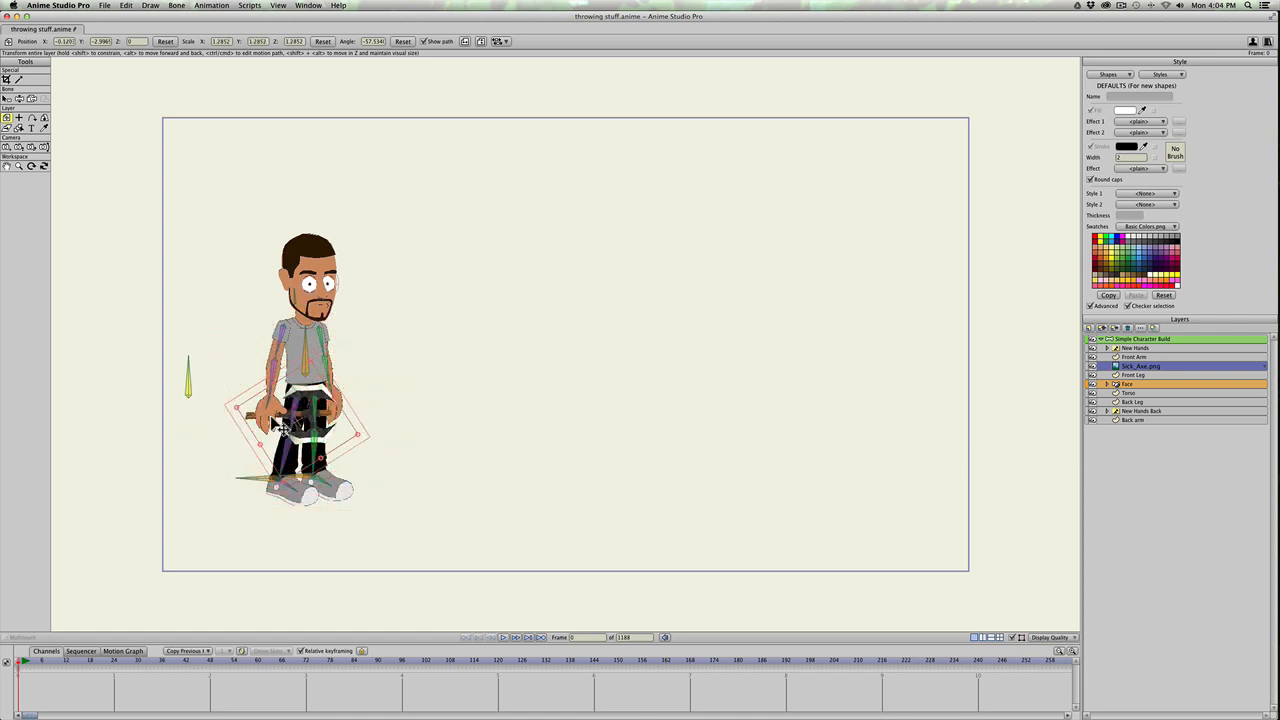
{"action": "left_click_drag", "start_coordinate": [365, 464], "coordinate": [268, 419]}
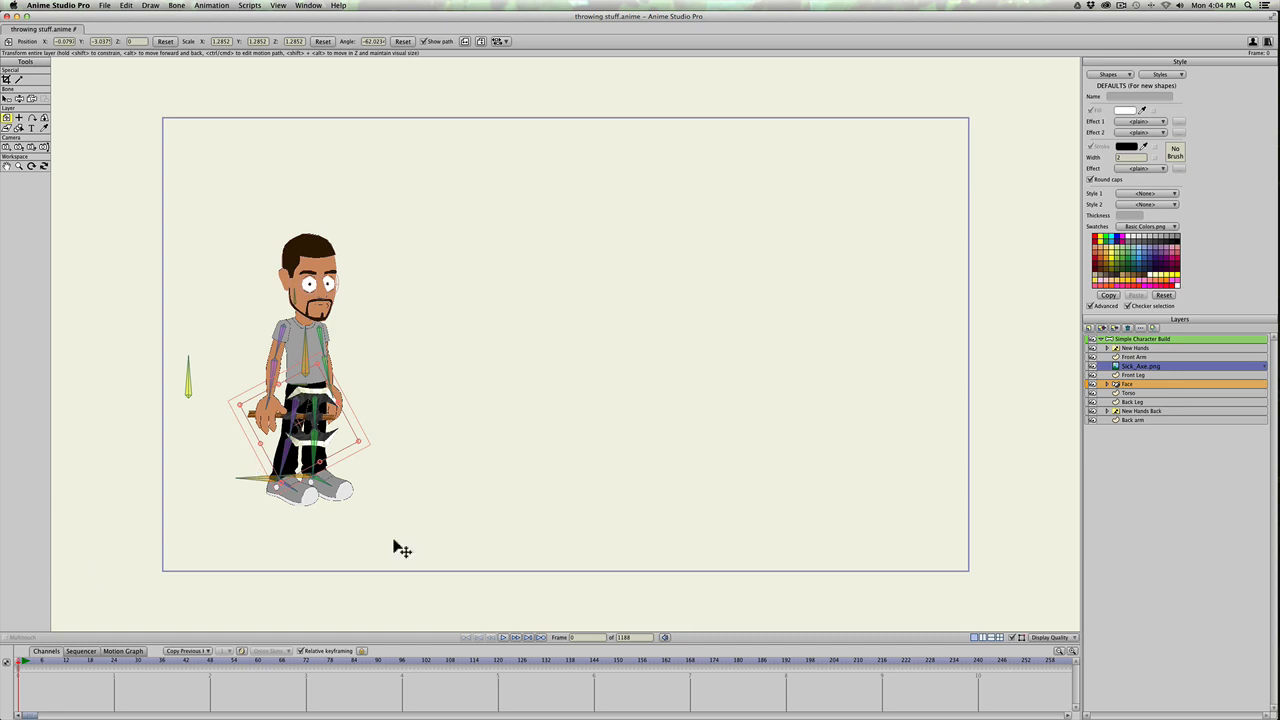
Step: Fine-tune the axe's position and rotation so the handle lies across the front hand
{"action": "scroll", "coordinate": [268, 479], "scroll_direction": "down", "scroll_amount": 2}
{"action": "scroll", "coordinate": [264, 479], "scroll_direction": "up", "scroll_amount": 6}
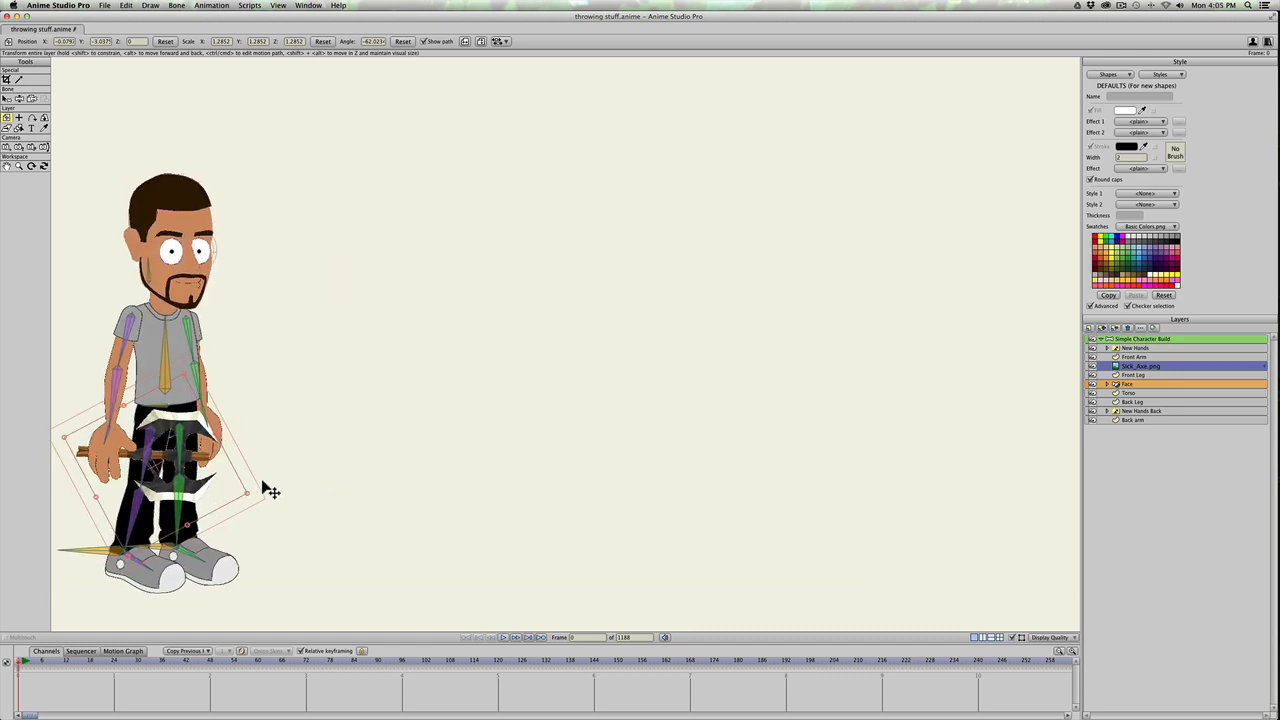
{"action": "key", "text": "space"}
{"action": "left_click_drag", "start_coordinate": [263, 479], "coordinate": [531, 468]}
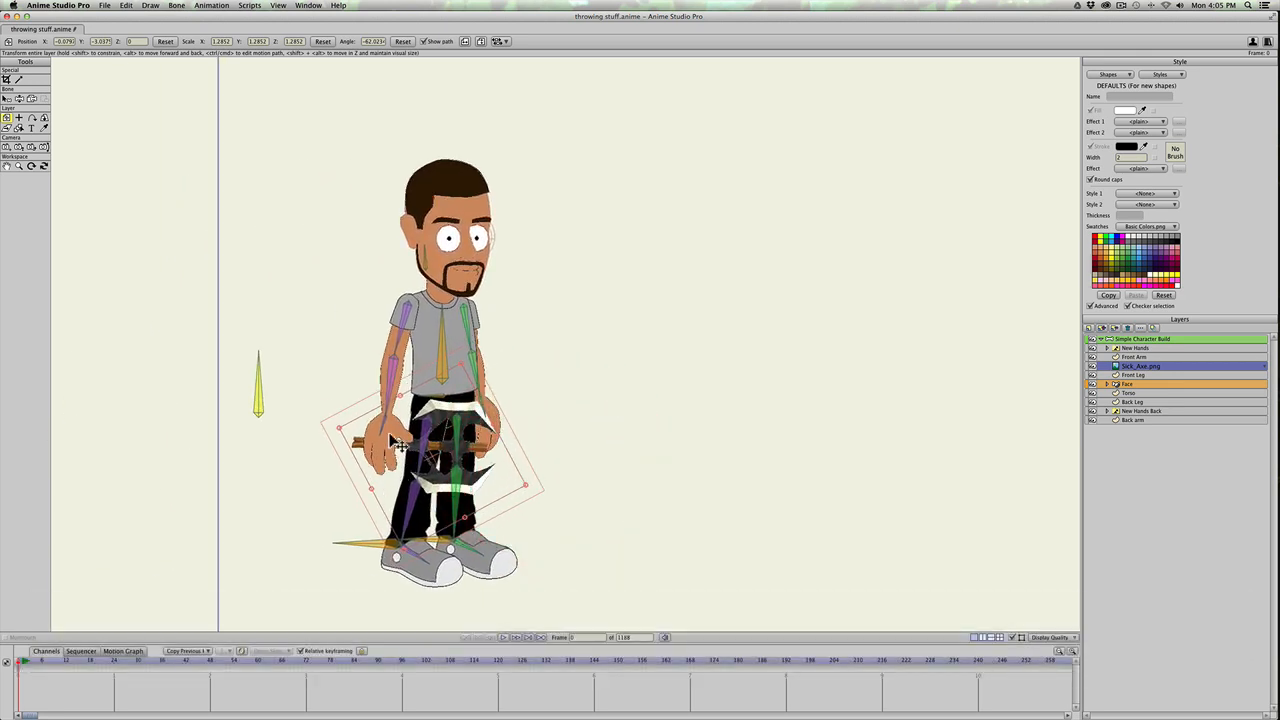
{"action": "left_click_drag", "start_coordinate": [446, 459], "coordinate": [443, 457]}
{"action": "left_click_drag", "start_coordinate": [344, 459], "coordinate": [423, 463]}
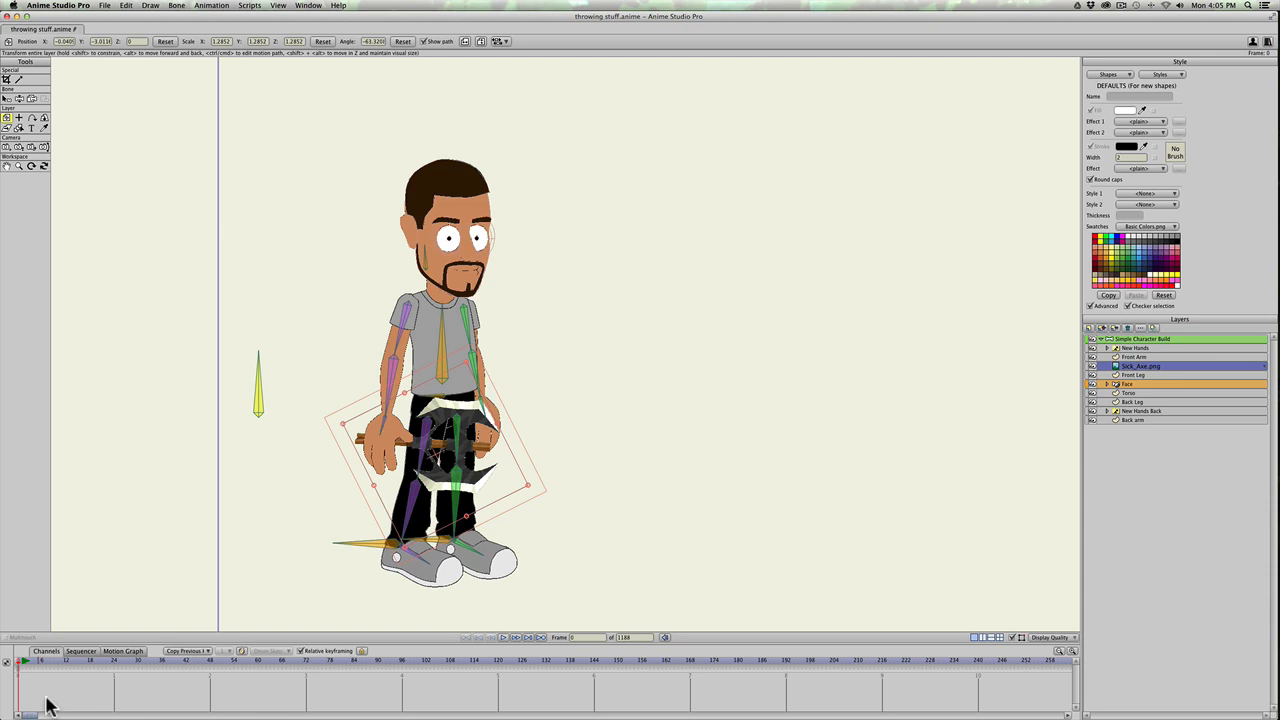
Step: Duplicate the "open hand inward" layer in the New Hands group and rename the copy "holding axe"
{"action": "left_click", "coordinate": [1107, 348]}
{"action": "left_click", "coordinate": [1140, 358]}
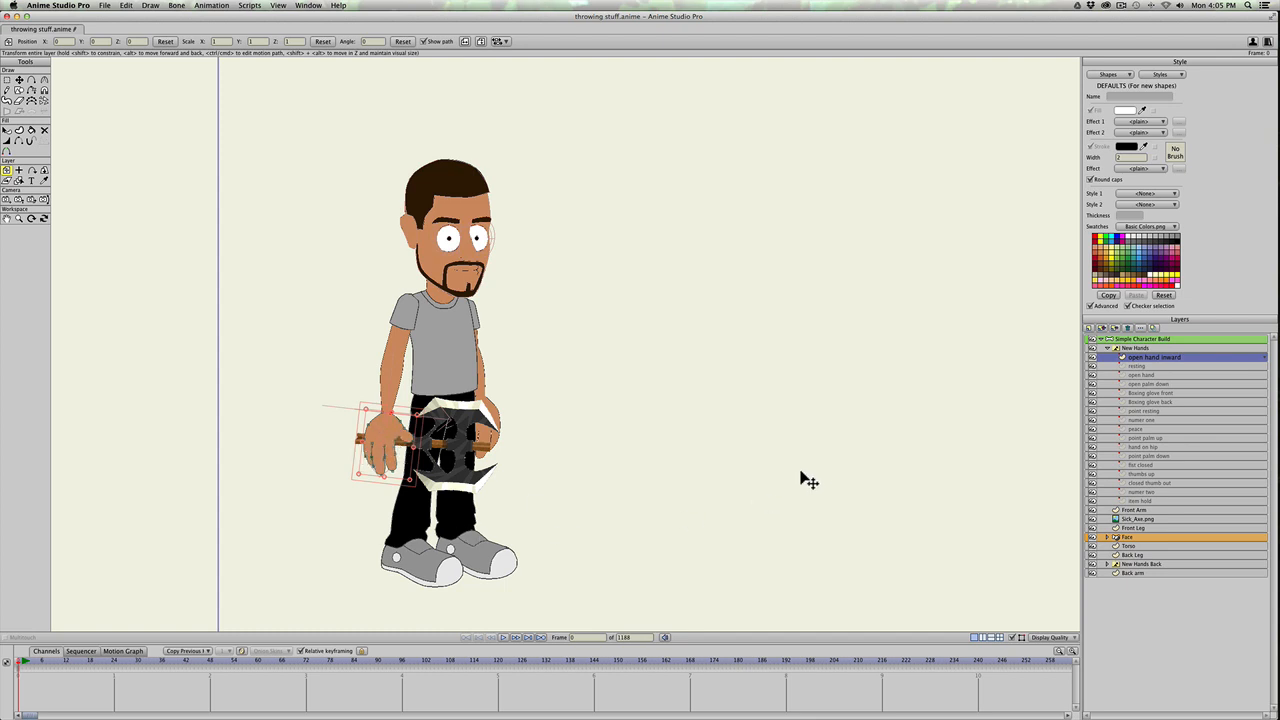
{"action": "left_click", "coordinate": [1101, 330]}
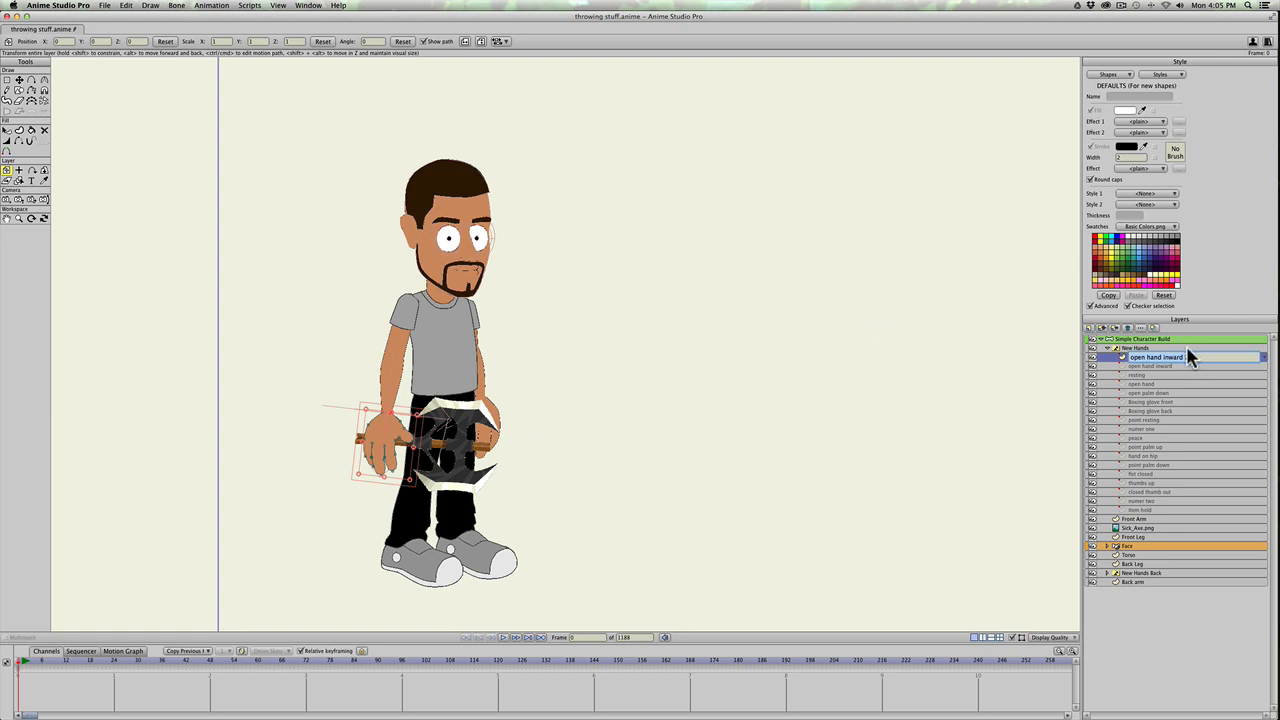
{"action": "type", "text": "holdi"}
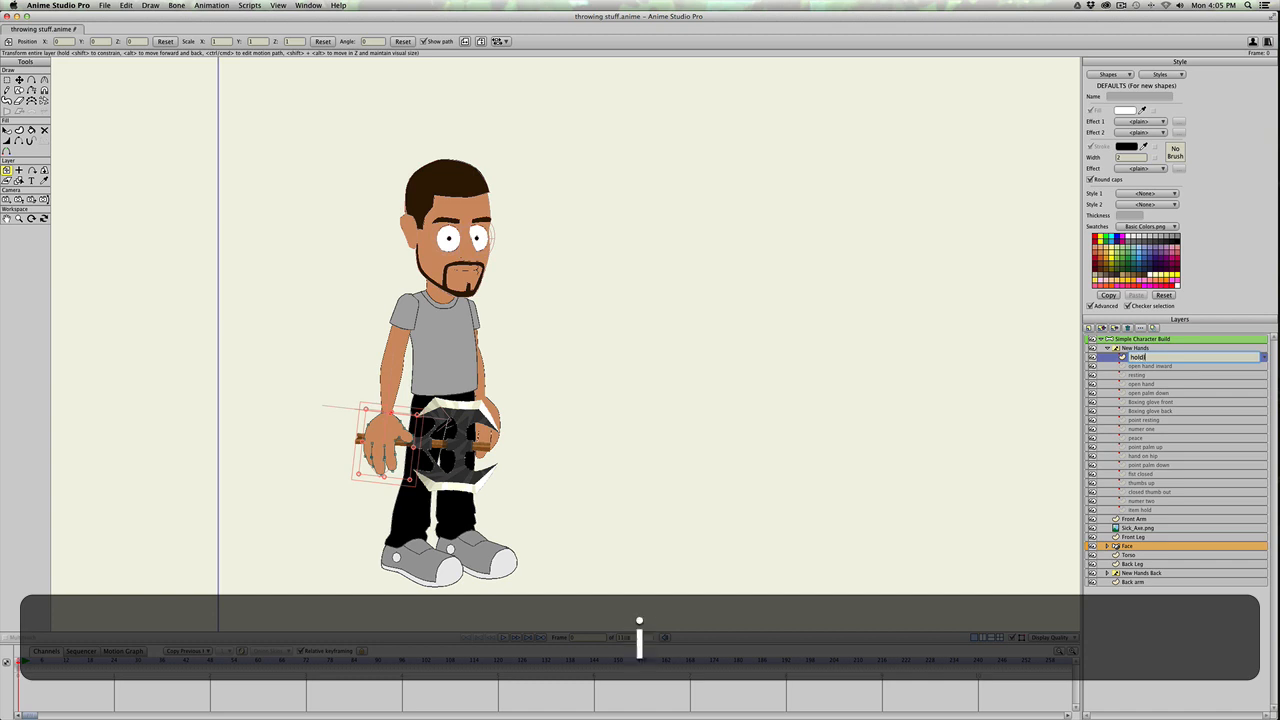
{"action": "type", "text": "ng axe"}
{"action": "key", "text": "Return"}
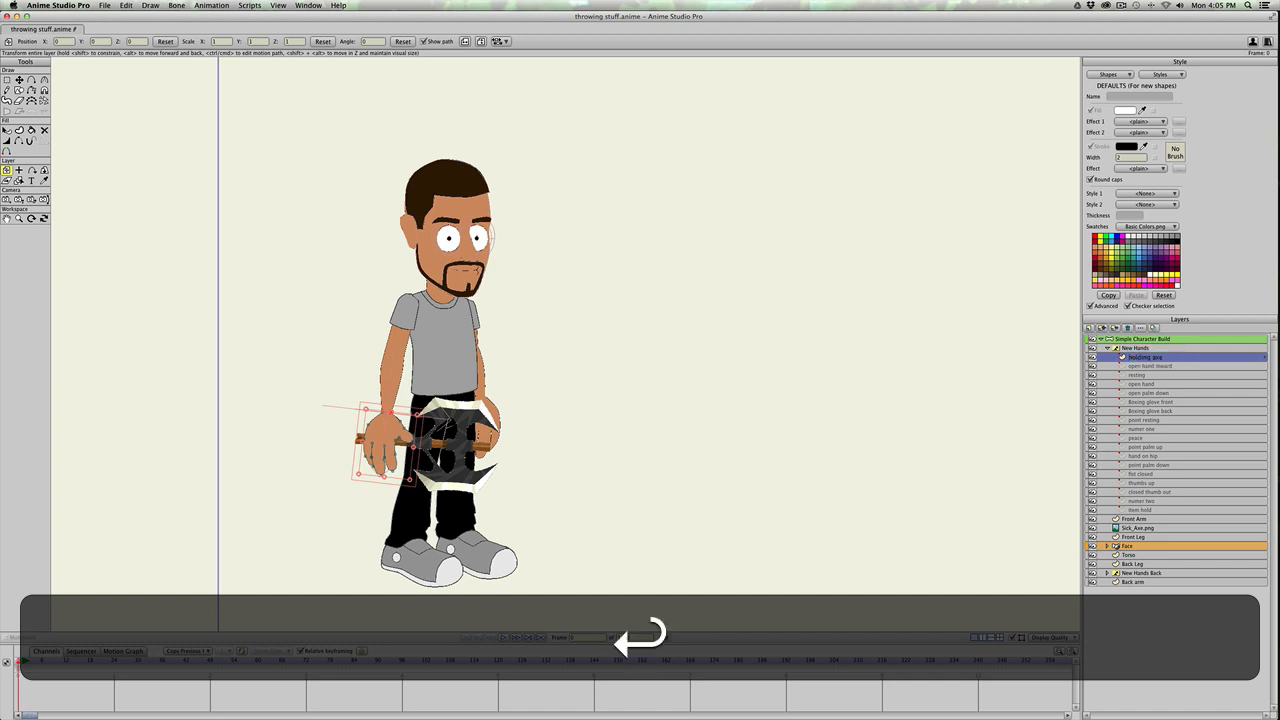
Step: Move the thumb points of the "holding axe" hand inward to tuck the thumb against the palm
{"action": "scroll", "coordinate": [415, 390], "scroll_direction": "up", "scroll_amount": 1}
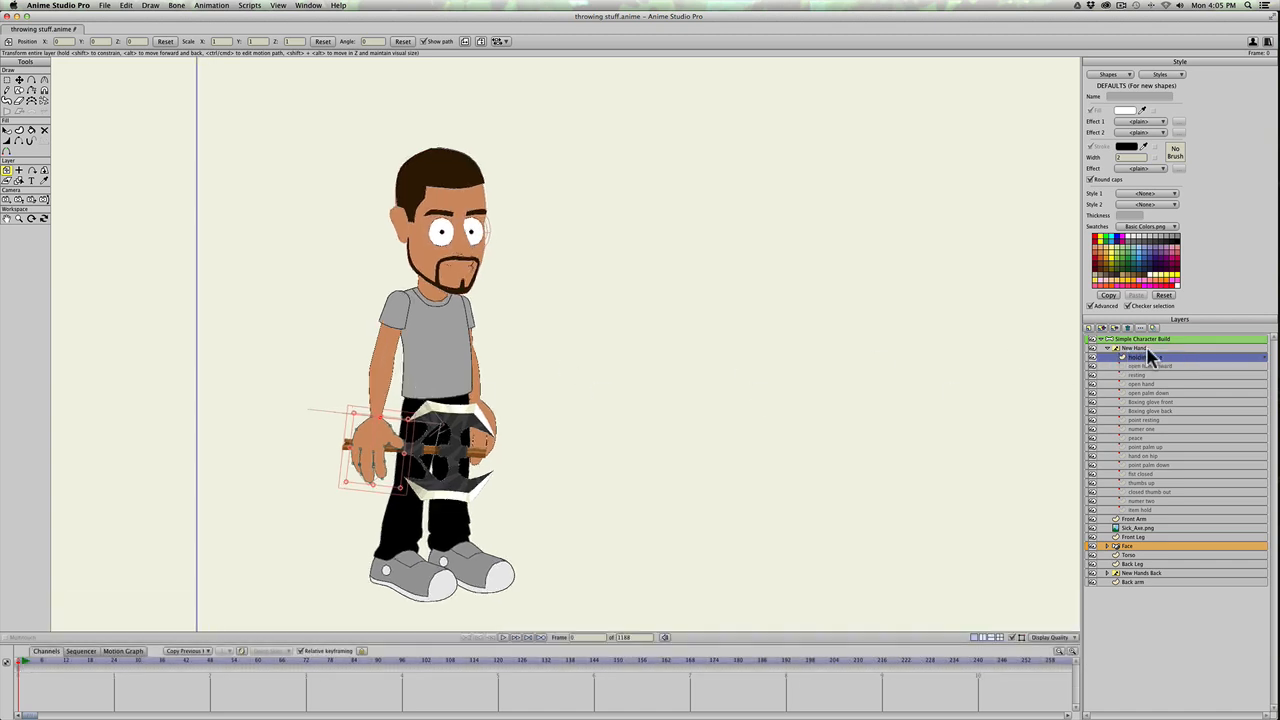
{"action": "scroll", "coordinate": [445, 470], "scroll_direction": "up", "scroll_amount": 2}
{"action": "key", "text": "space"}
{"action": "left_click_drag", "start_coordinate": [276, 514], "coordinate": [491, 420]}
{"action": "scroll", "coordinate": [390, 496], "scroll_direction": "up", "scroll_amount": 5}
{"action": "scroll", "coordinate": [423, 491], "scroll_direction": "up", "scroll_amount": 2}
{"action": "key", "text": "t"}
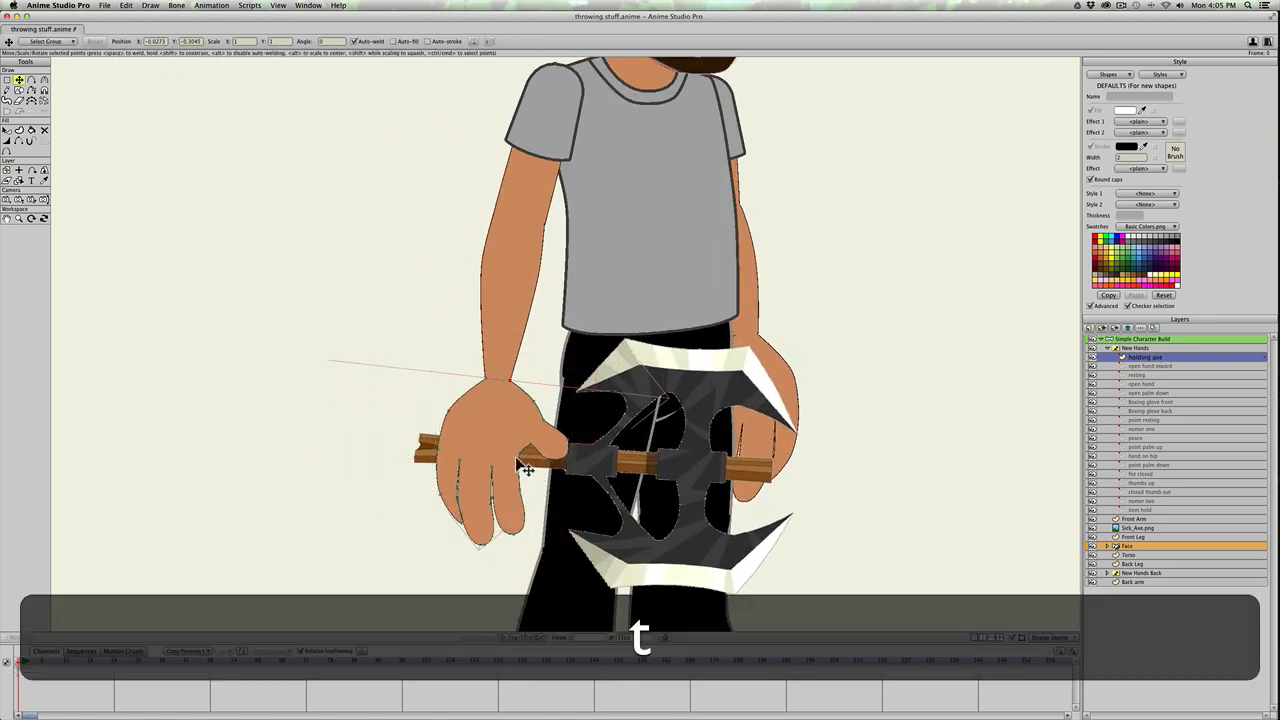
{"action": "left_click", "coordinate": [547, 459]}
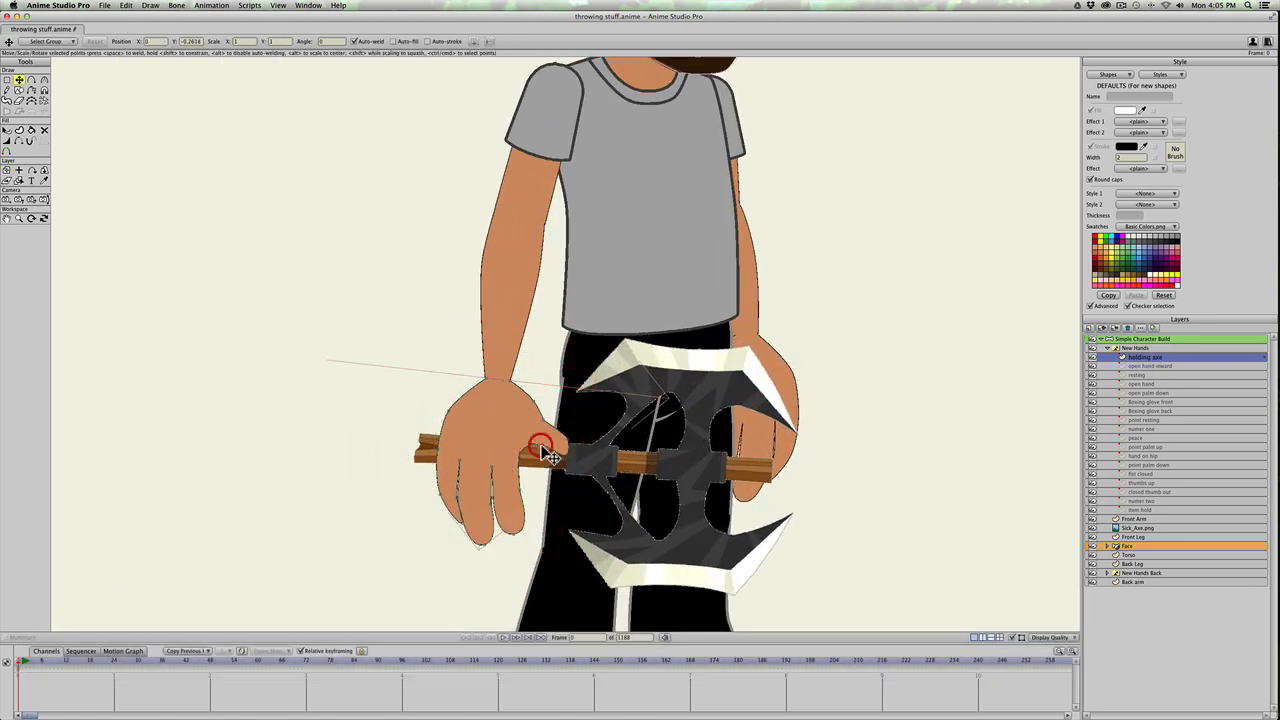
{"action": "left_click", "coordinate": [552, 443]}
{"action": "mouse_move", "coordinate": [552, 450]}
{"action": "left_mouse_down"}
{"action": "mouse_move", "coordinate": [560, 438]}
{"action": "mouse_move", "coordinate": [545, 457]}
{"action": "mouse_move", "coordinate": [550, 445]}
{"action": "left_mouse_up"}
Step: Shorten the finger nearest the thumb by moving its points up toward the palm and adjusting their curvature
{"action": "key", "text": "c"}
{"action": "left_click", "coordinate": [512, 462]}
{"action": "key", "text": "t"}
{"action": "key", "text": "t"}
{"action": "left_click_drag", "start_coordinate": [519, 491], "coordinate": [513, 482]}
{"action": "key", "text": "t"}
{"action": "left_click_drag", "start_coordinate": [516, 535], "coordinate": [280, 460]}
{"action": "key", "text": "t"}
{"action": "key", "text": "c"}
{"action": "key", "text": "t"}
{"action": "left_click_drag", "start_coordinate": [525, 477], "coordinate": [970, 550]}
{"action": "key", "text": "c"}
{"action": "key", "text": "t"}
{"action": "key", "text": "t"}
{"action": "key", "text": "c"}
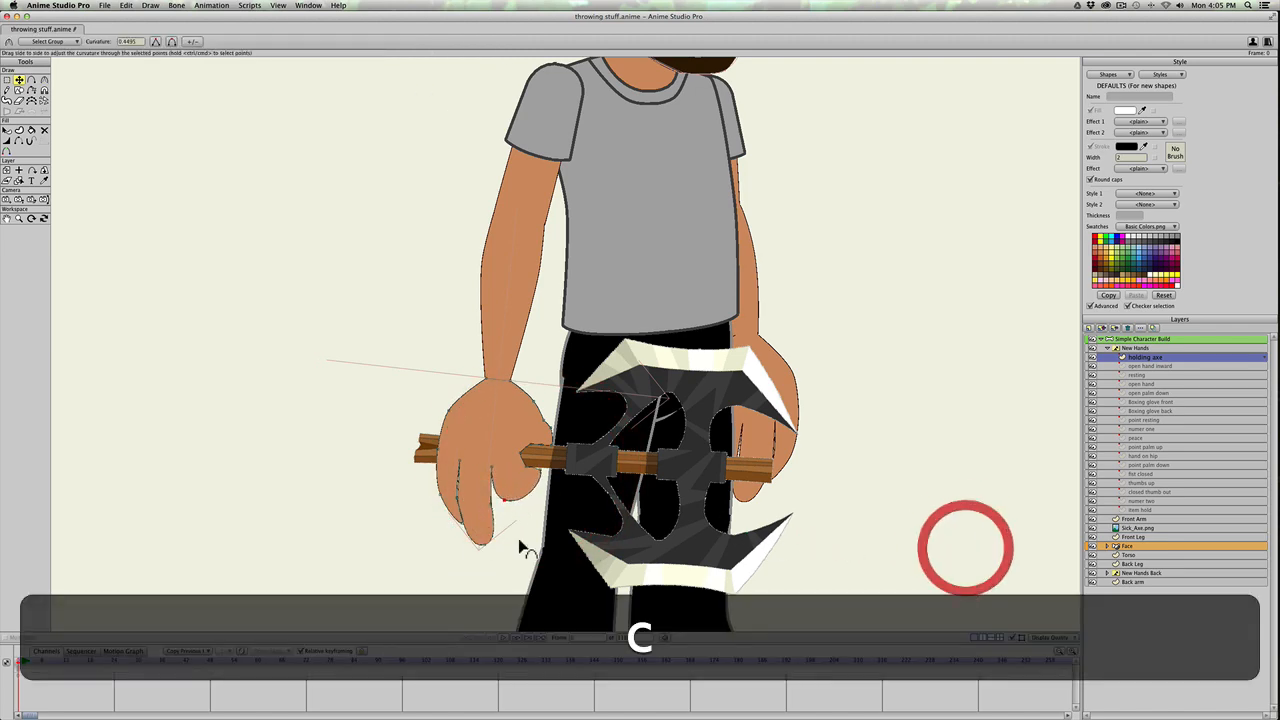
Step: Pull the middle finger's points up beside the first curled finger and adjust the curvature of its tip
{"action": "key", "text": "t"}
{"action": "key", "text": "t"}
{"action": "mouse_move", "coordinate": [508, 500]}
{"action": "left_mouse_down"}
{"action": "mouse_move", "coordinate": [482, 512]}
{"action": "mouse_move", "coordinate": [490, 485]}
{"action": "left_mouse_up"}
{"action": "key", "text": "t"}
{"action": "left_click_drag", "start_coordinate": [487, 546], "coordinate": [521, 498]}
{"action": "key", "text": "t"}
{"action": "key", "text": "c"}
{"action": "left_click_drag", "start_coordinate": [521, 498], "coordinate": [419, 497]}
{"action": "key", "text": "t"}
{"action": "left_click", "coordinate": [539, 469]}
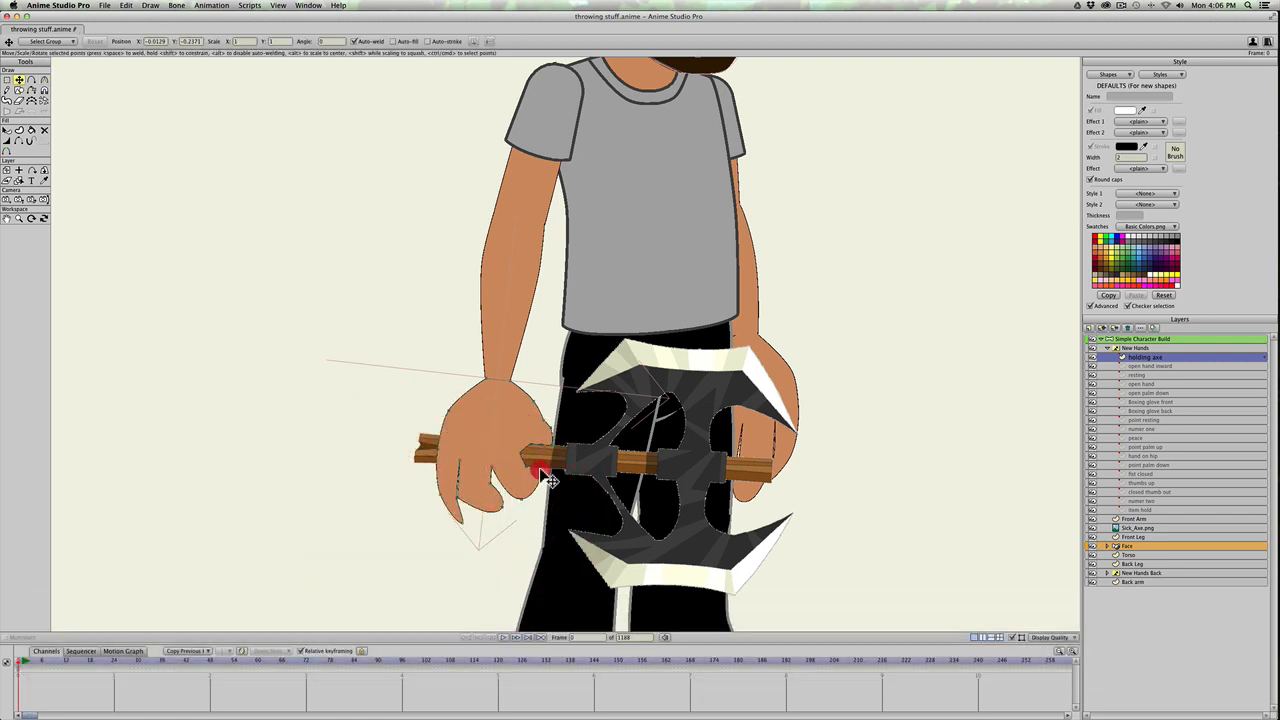
Step: Reposition the middle finger's edge points and adjust their curvature to tighten its curled shape
{"action": "key", "text": "t"}
{"action": "mouse_move", "coordinate": [492, 487]}
{"action": "left_mouse_down"}
{"action": "mouse_move", "coordinate": [497, 477]}
{"action": "mouse_move", "coordinate": [504, 500]}
{"action": "left_mouse_up"}
{"action": "key", "text": "t"}
{"action": "key", "text": "c"}
{"action": "left_click_drag", "start_coordinate": [504, 500], "coordinate": [442, 489]}
{"action": "key", "text": "t"}
{"action": "left_click_drag", "start_coordinate": [460, 499], "coordinate": [471, 493]}
{"action": "key", "text": "c"}
{"action": "left_click_drag", "start_coordinate": [471, 493], "coordinate": [294, 480]}
Step: Round the joint between the first two curled fingers by refining the curvature of its points
{"action": "key", "text": "t"}
{"action": "key", "text": "c"}
{"action": "key", "text": "t"}
{"action": "left_click", "coordinate": [509, 499]}
{"action": "key", "text": "c"}
{"action": "key", "text": "t"}
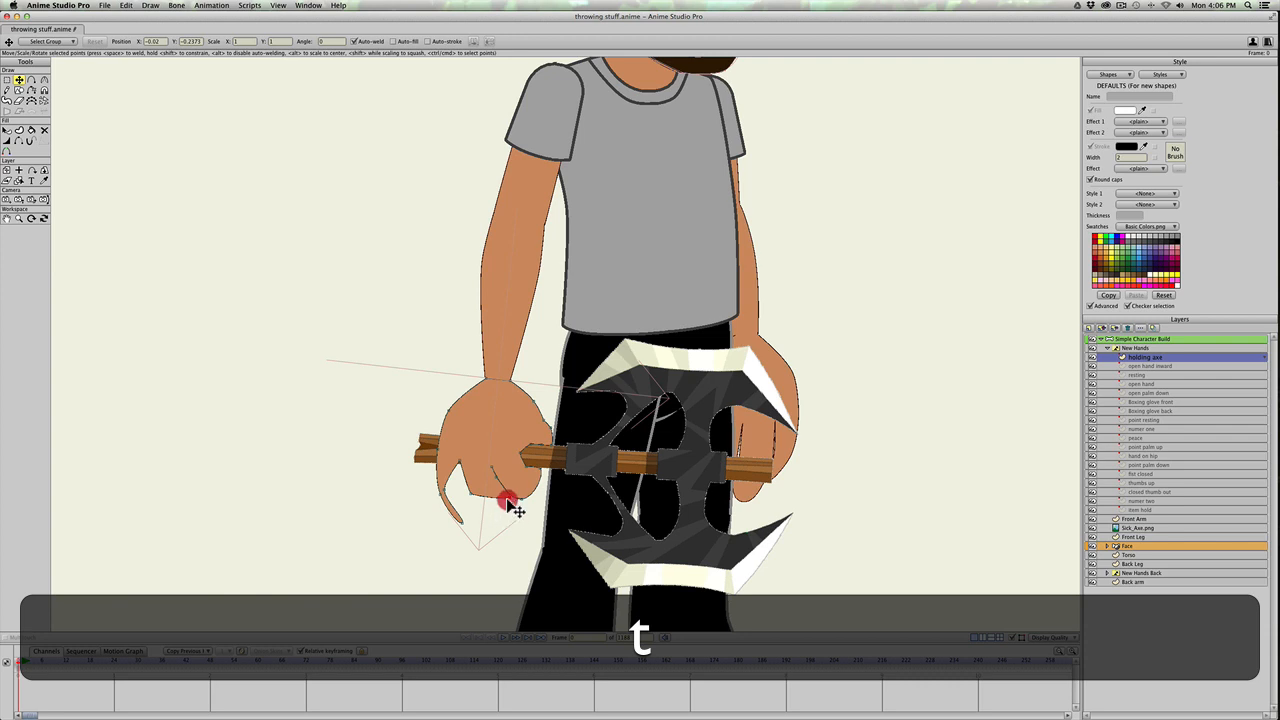
{"action": "key", "text": "c"}
{"action": "left_click", "coordinate": [508, 500]}
{"action": "left_click_drag", "start_coordinate": [508, 500], "coordinate": [755, 565]}
{"action": "key", "text": "t"}
{"action": "key", "text": "c"}
{"action": "key", "text": "t"}
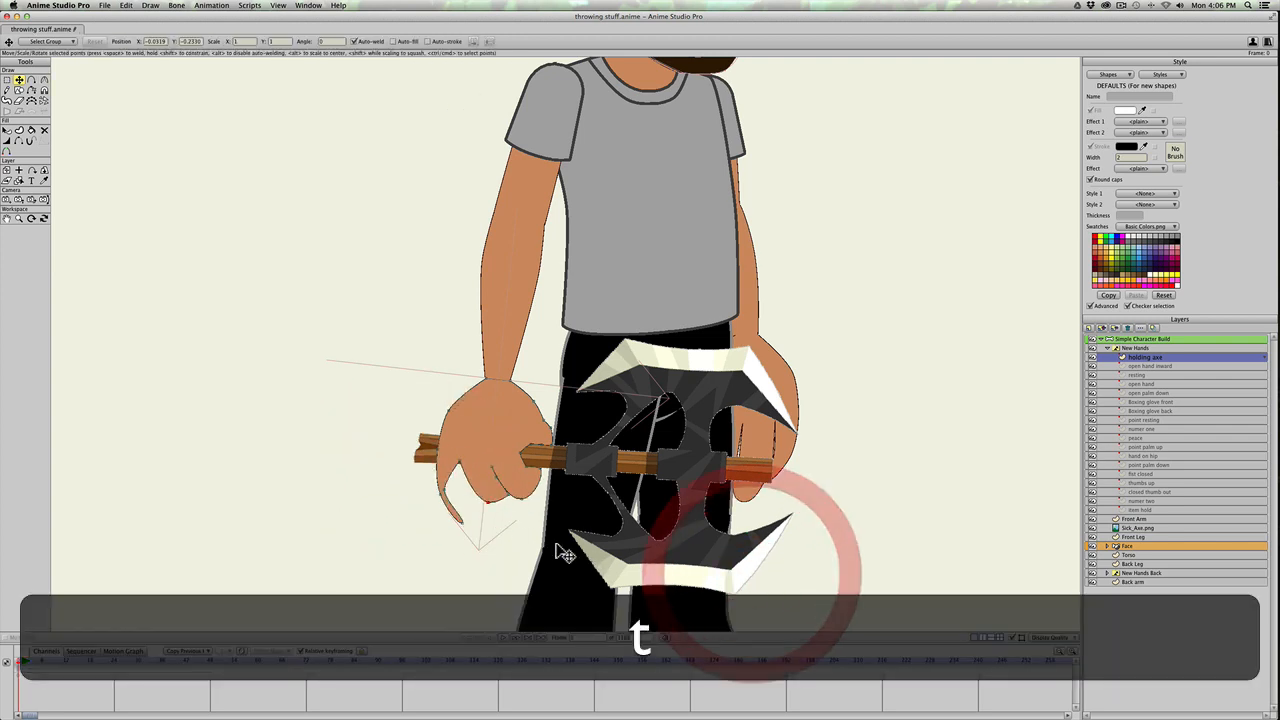
Step: Curl the outermost finger into the fist by moving its points up and adjusting their curvature
{"action": "mouse_move", "coordinate": [466, 483]}
{"action": "left_mouse_down"}
{"action": "mouse_move", "coordinate": [480, 494]}
{"action": "mouse_move", "coordinate": [452, 484]}
{"action": "left_mouse_up"}
{"action": "key", "text": "t"}
{"action": "key", "text": "t"}
{"action": "left_click", "coordinate": [466, 479]}
{"action": "key", "text": "c"}
{"action": "left_click", "coordinate": [462, 487]}
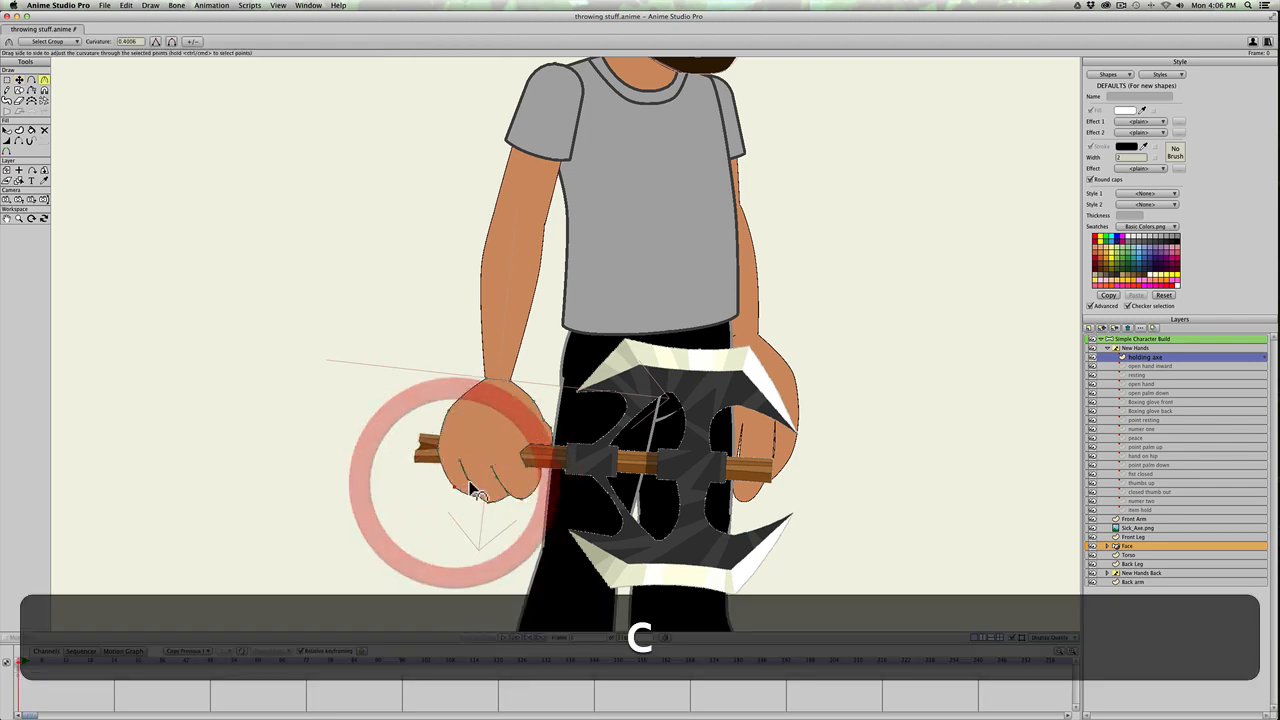
{"action": "left_click", "coordinate": [462, 487]}
{"action": "key", "text": "t"}
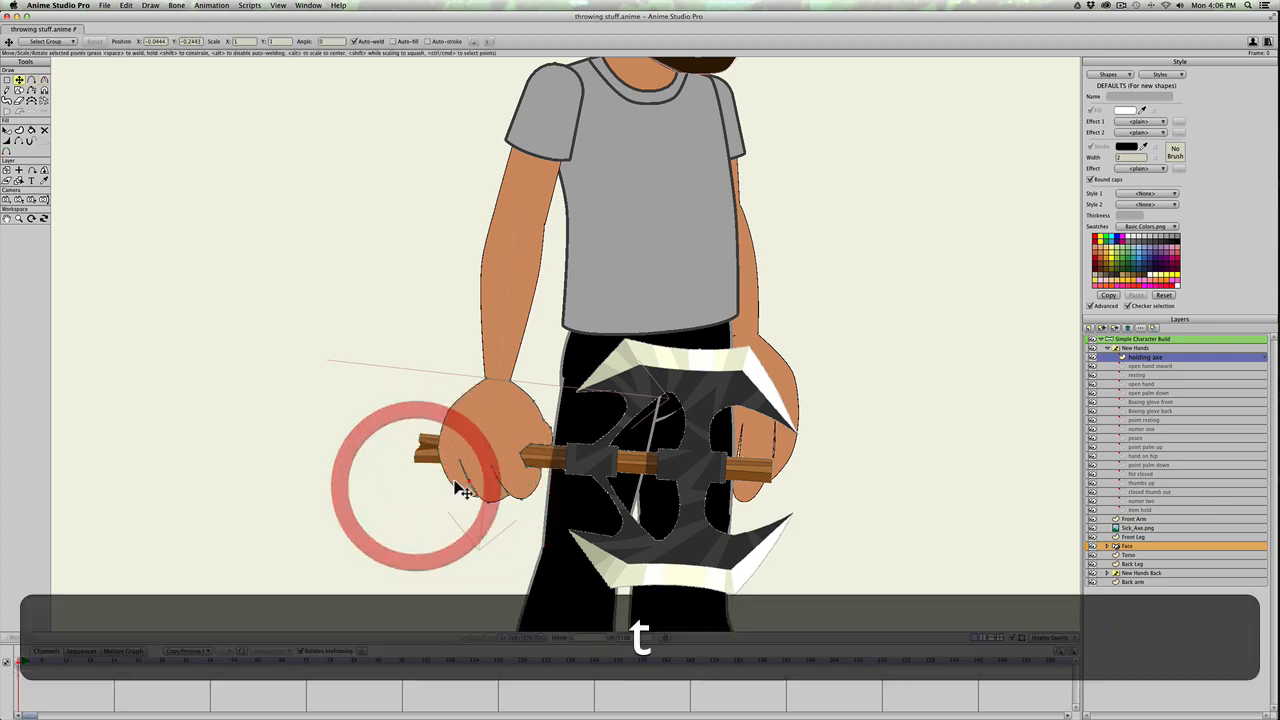
{"action": "left_click", "coordinate": [470, 483]}
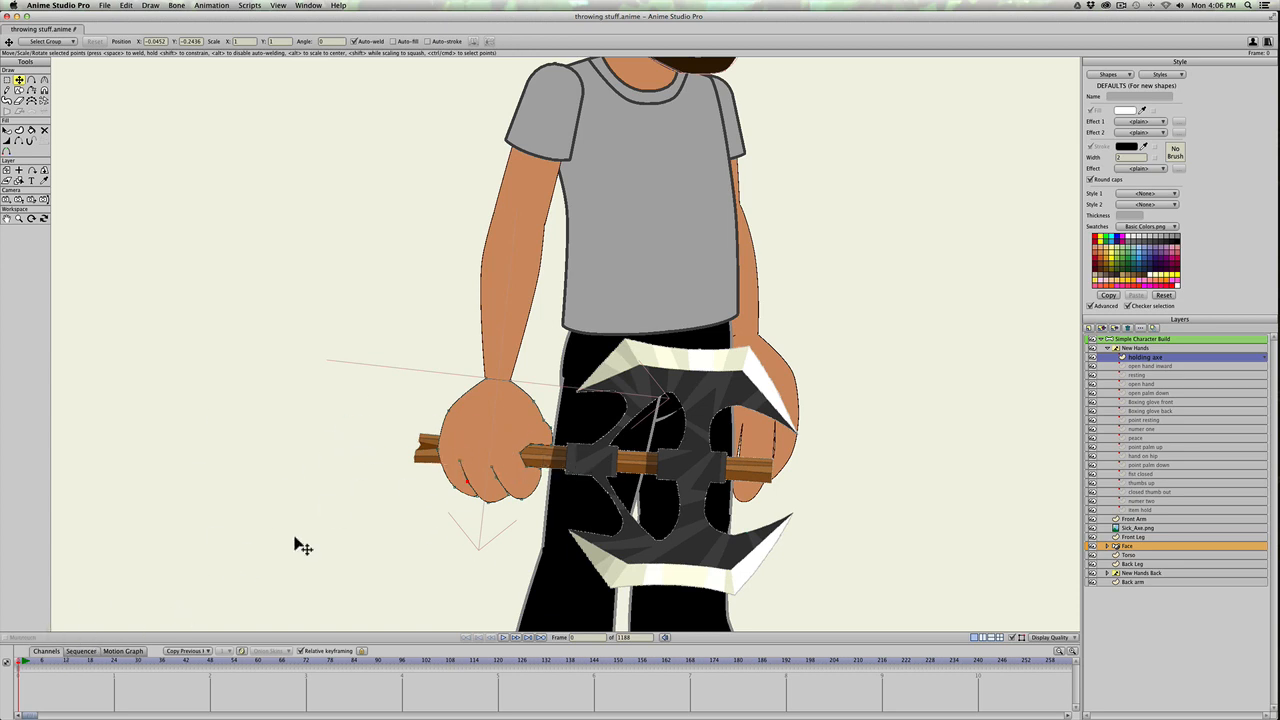
Step: Select the front hand bone in the Simple Character Build layer and add a child bone along the axe handle
{"action": "left_click", "coordinate": [3, 661]}
{"action": "scroll", "coordinate": [198, 547], "scroll_direction": "down", "scroll_amount": 10}
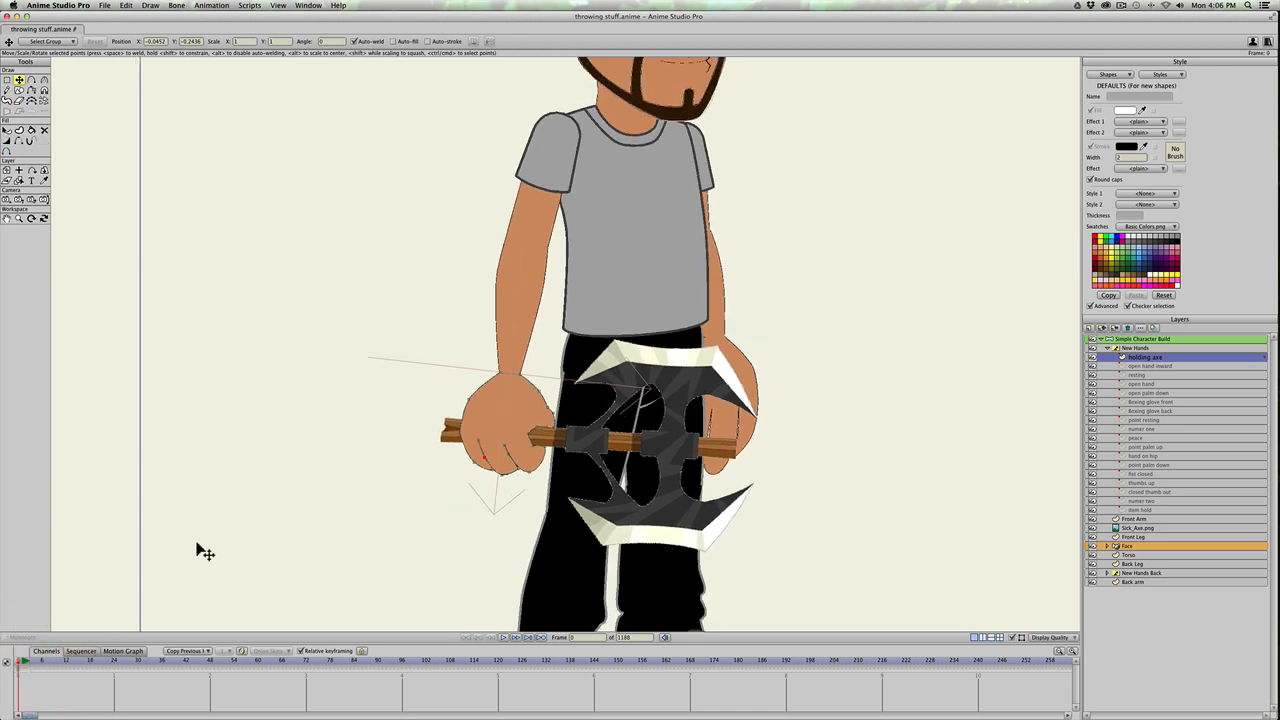
{"action": "scroll", "coordinate": [313, 570], "scroll_direction": "up", "scroll_amount": 5}
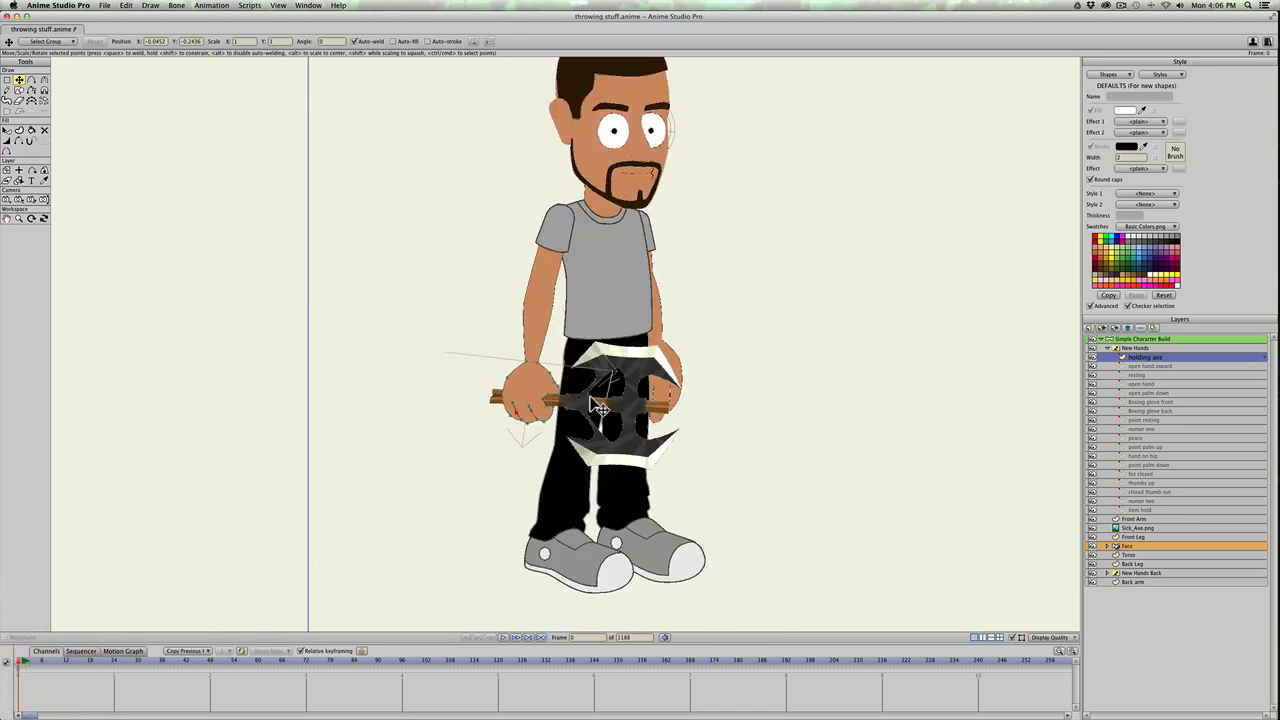
{"action": "left_click", "coordinate": [1118, 340]}
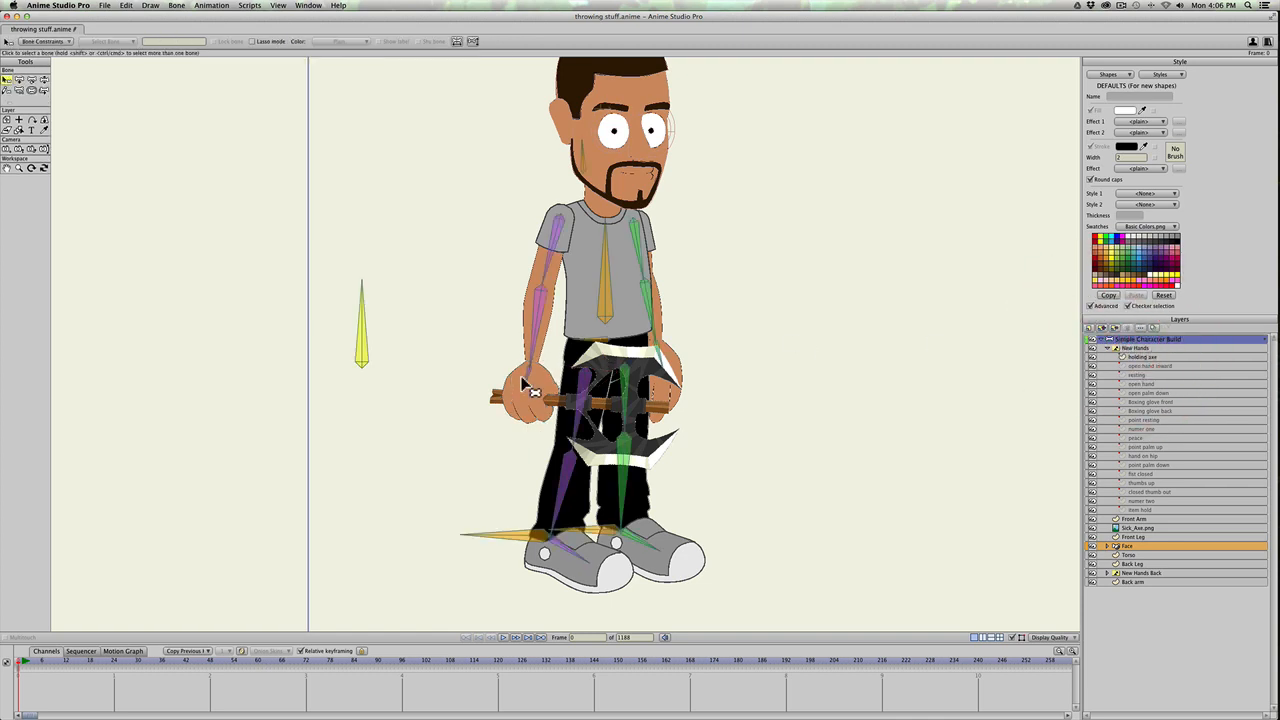
{"action": "key", "text": "b"}
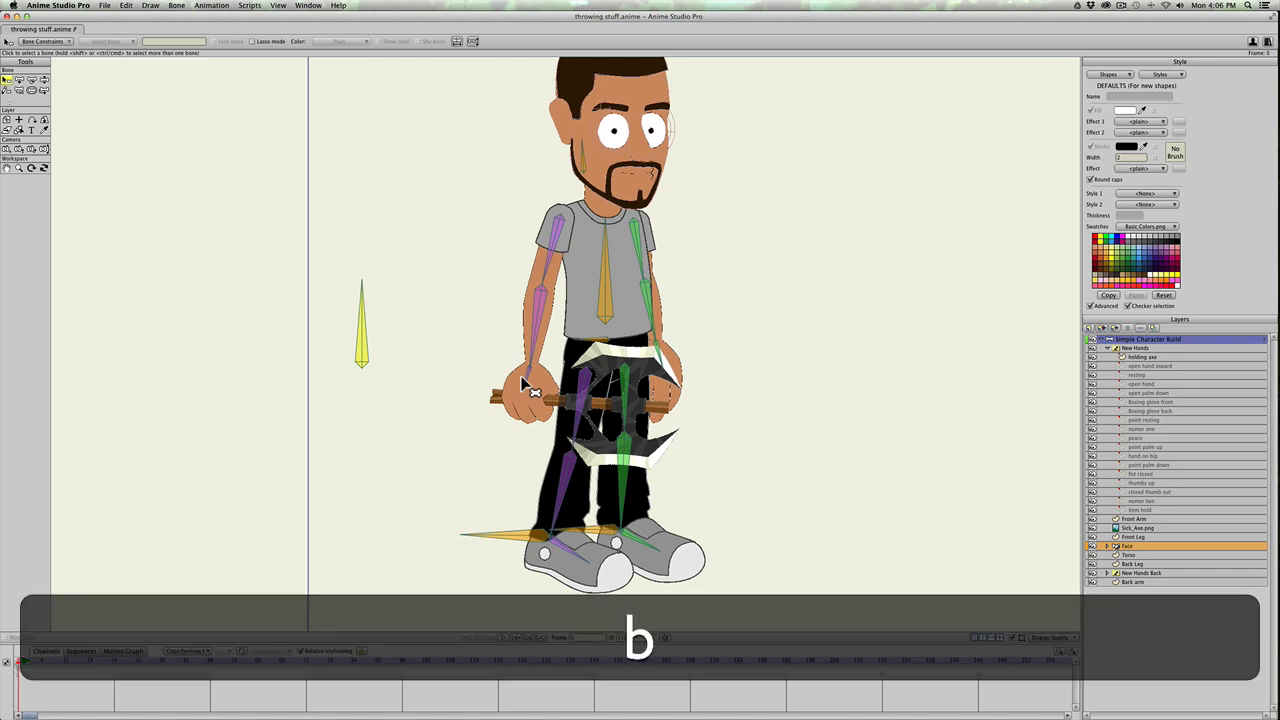
{"action": "left_click", "coordinate": [527, 378]}
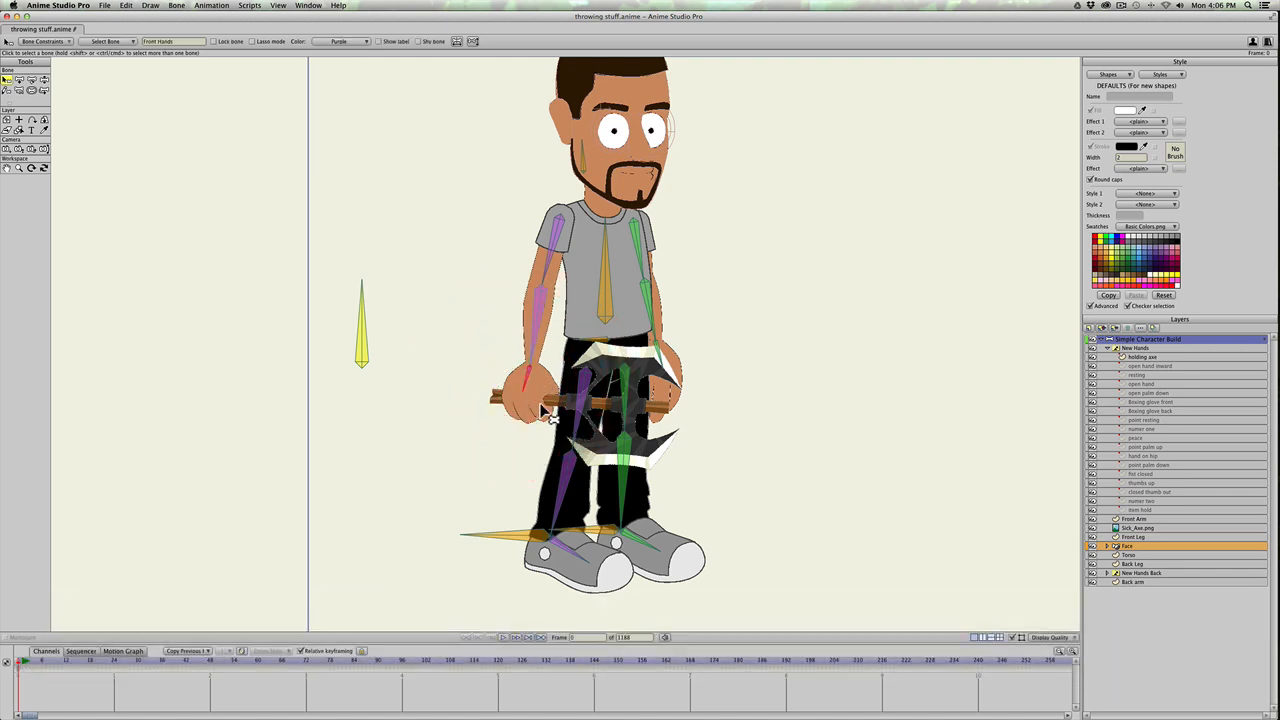
{"action": "key", "text": "a"}
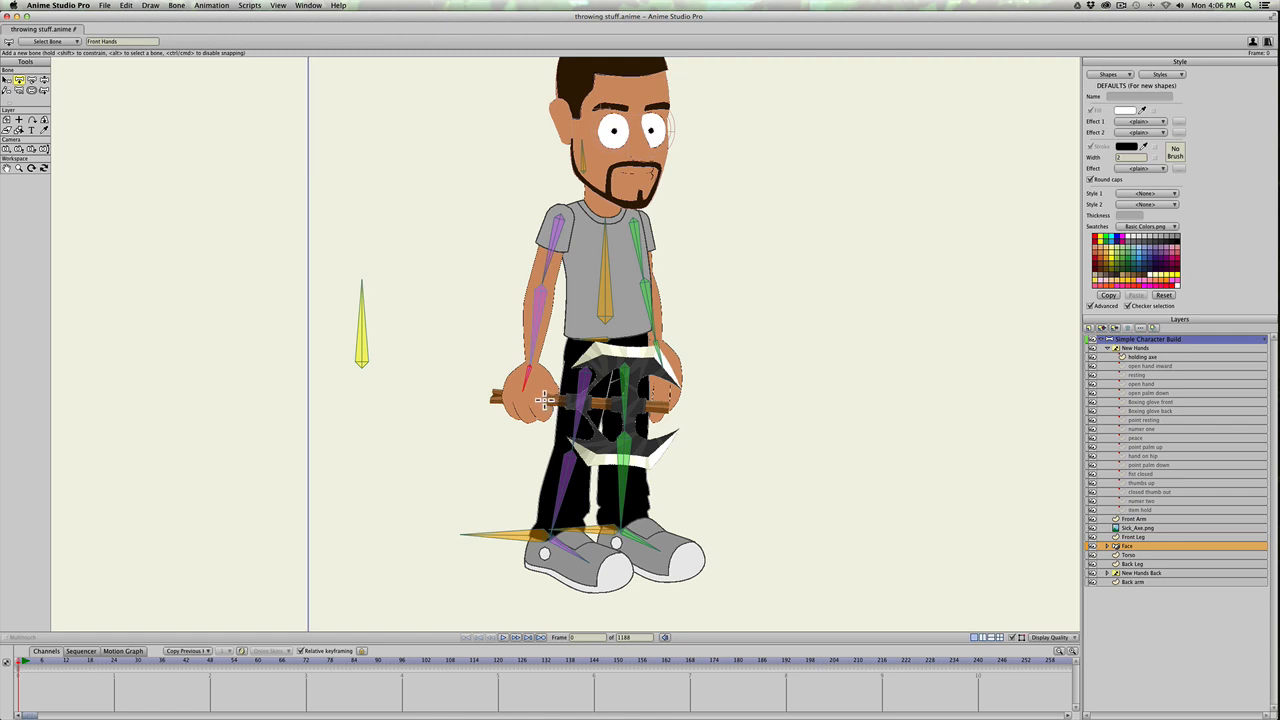
{"action": "left_click_drag", "start_coordinate": [543, 400], "coordinate": [608, 401]}
{"action": "key", "text": "super+z"}
{"action": "left_click_drag", "start_coordinate": [552, 400], "coordinate": [626, 401]}
{"action": "left_click_drag", "start_coordinate": [626, 401], "coordinate": [626, 401]}
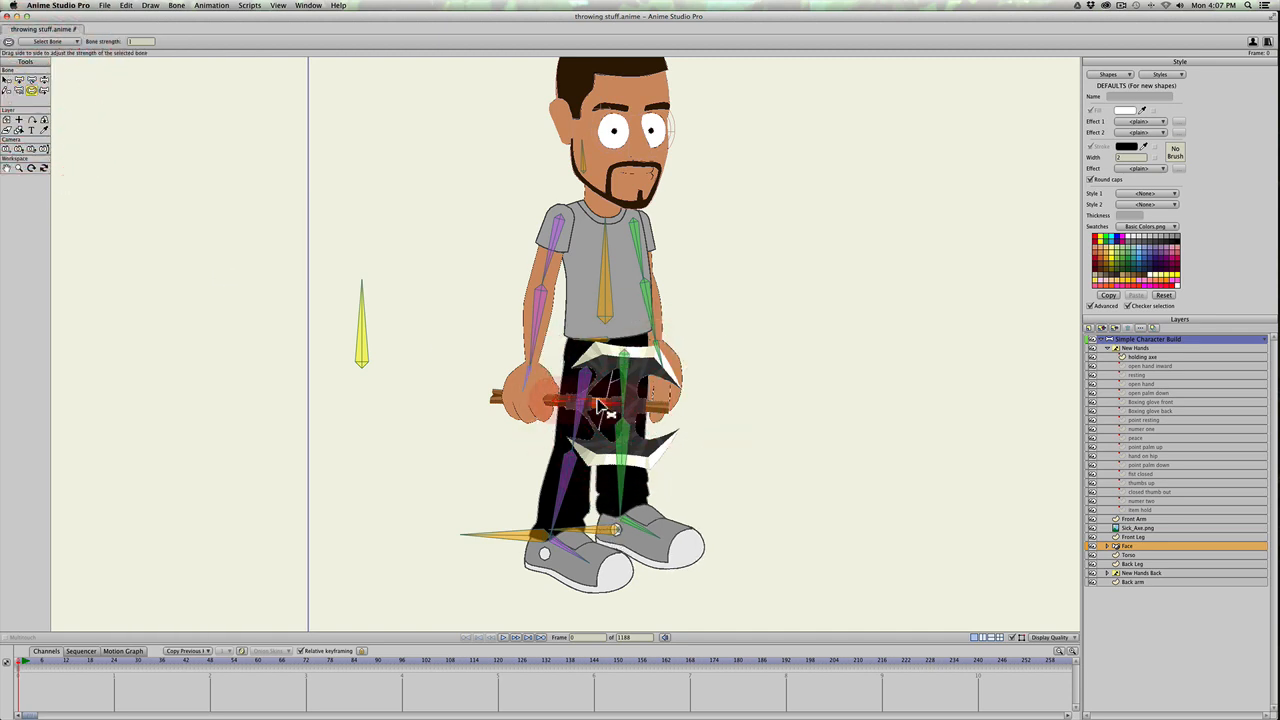
Step: Reduce the new axe bone's strength and check that it is parented to the front hand bone
{"action": "left_click_drag", "start_coordinate": [598, 402], "coordinate": [360, 400]}
{"action": "left_click_drag", "start_coordinate": [21, 661], "coordinate": [8, 660]}
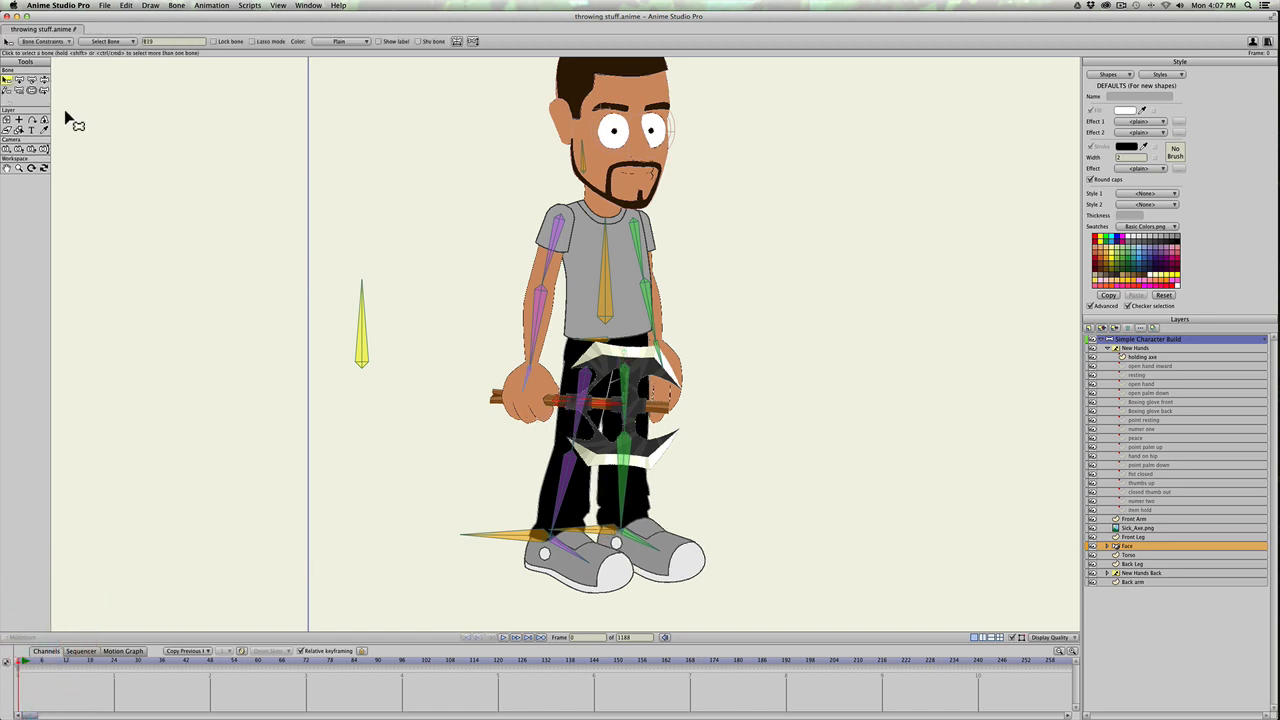
{"action": "left_click", "coordinate": [18, 90]}
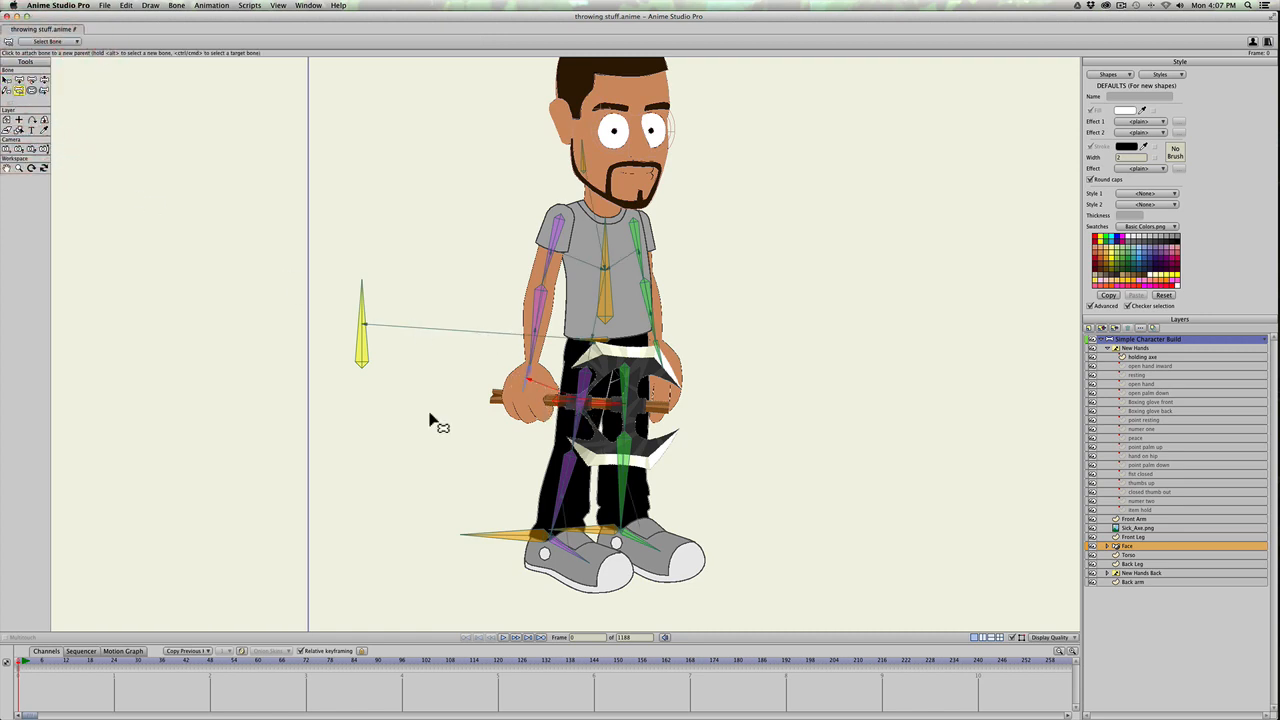
{"action": "left_click", "coordinate": [13, 661]}
Step: Set the axe bone's color to Blue
{"action": "key", "text": "b"}
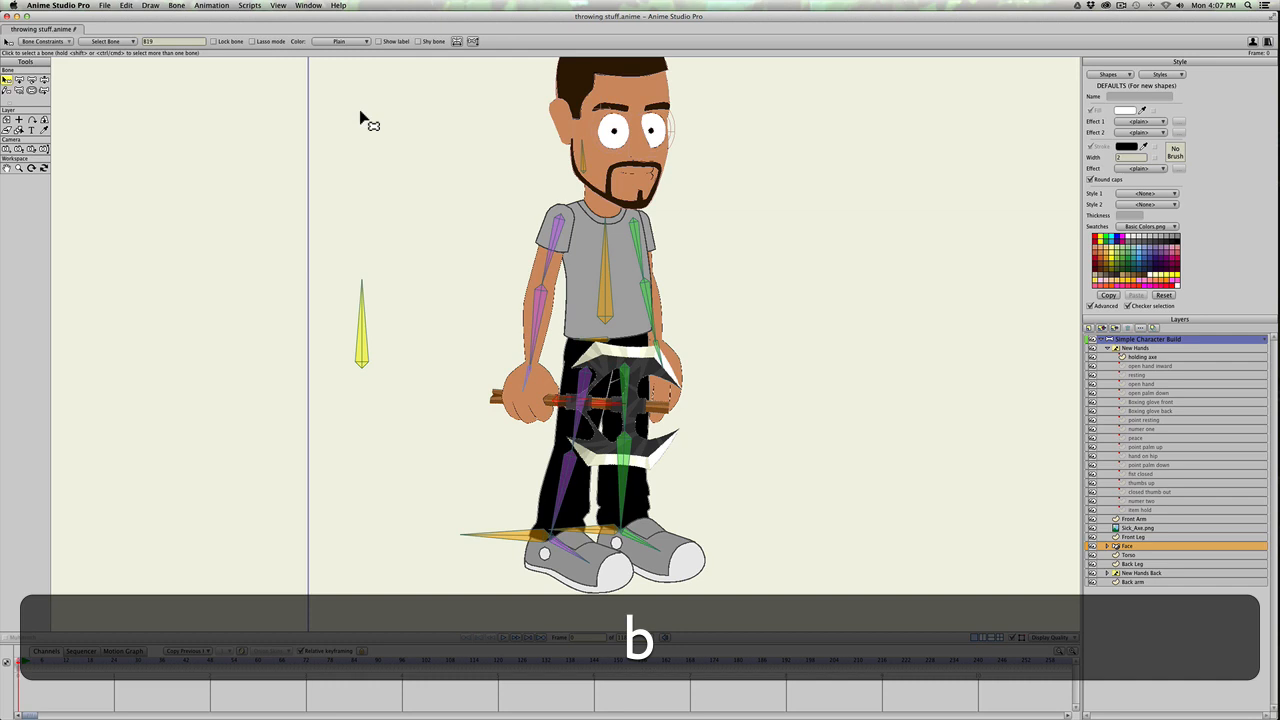
{"action": "left_click", "coordinate": [338, 42]}
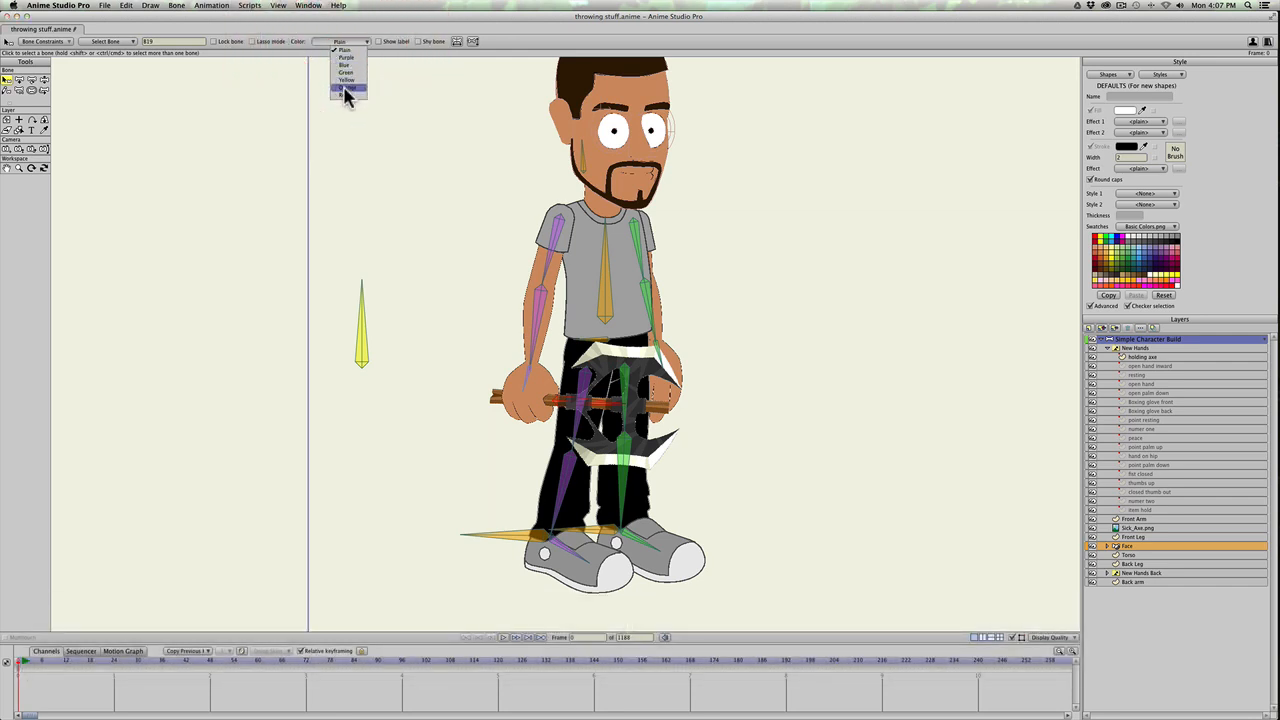
{"action": "left_click", "coordinate": [344, 64]}
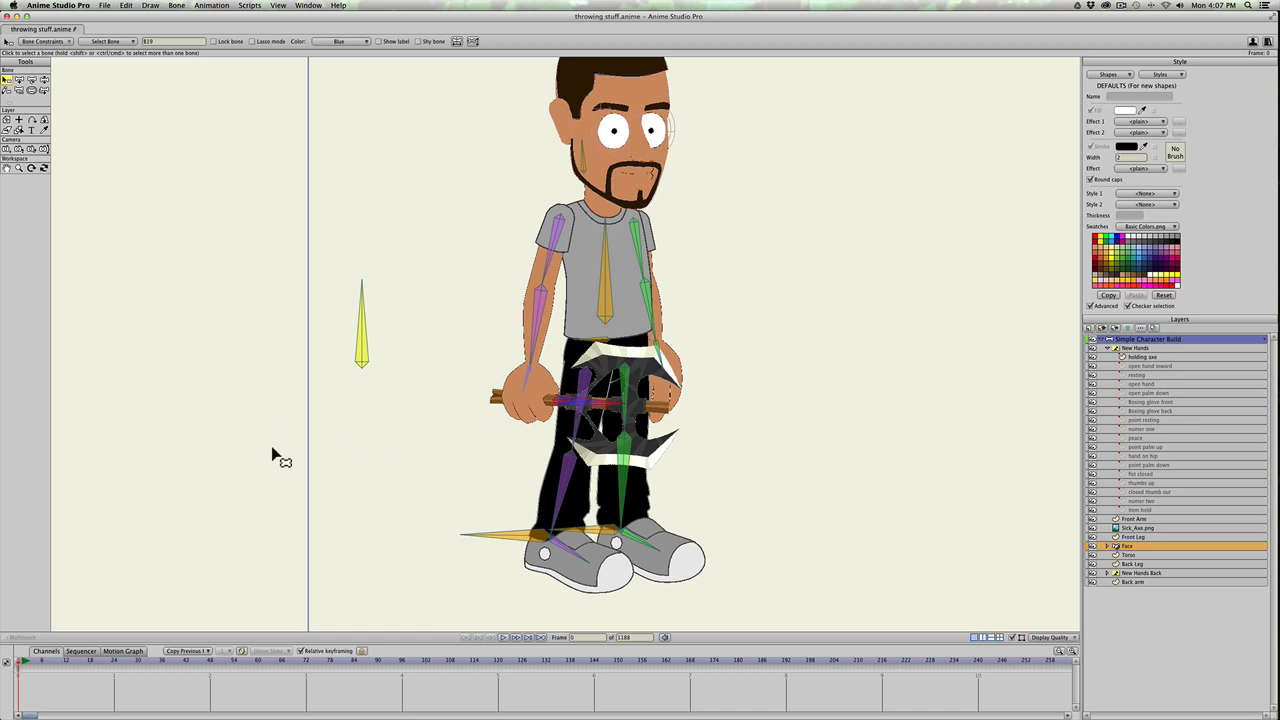
{"action": "left_click_drag", "start_coordinate": [29, 662], "coordinate": [7, 660]}
Step: Collapse the New Hands group and bind the Sick_Axe.png layer to the blue axe bone
{"action": "left_click", "coordinate": [1107, 349]}
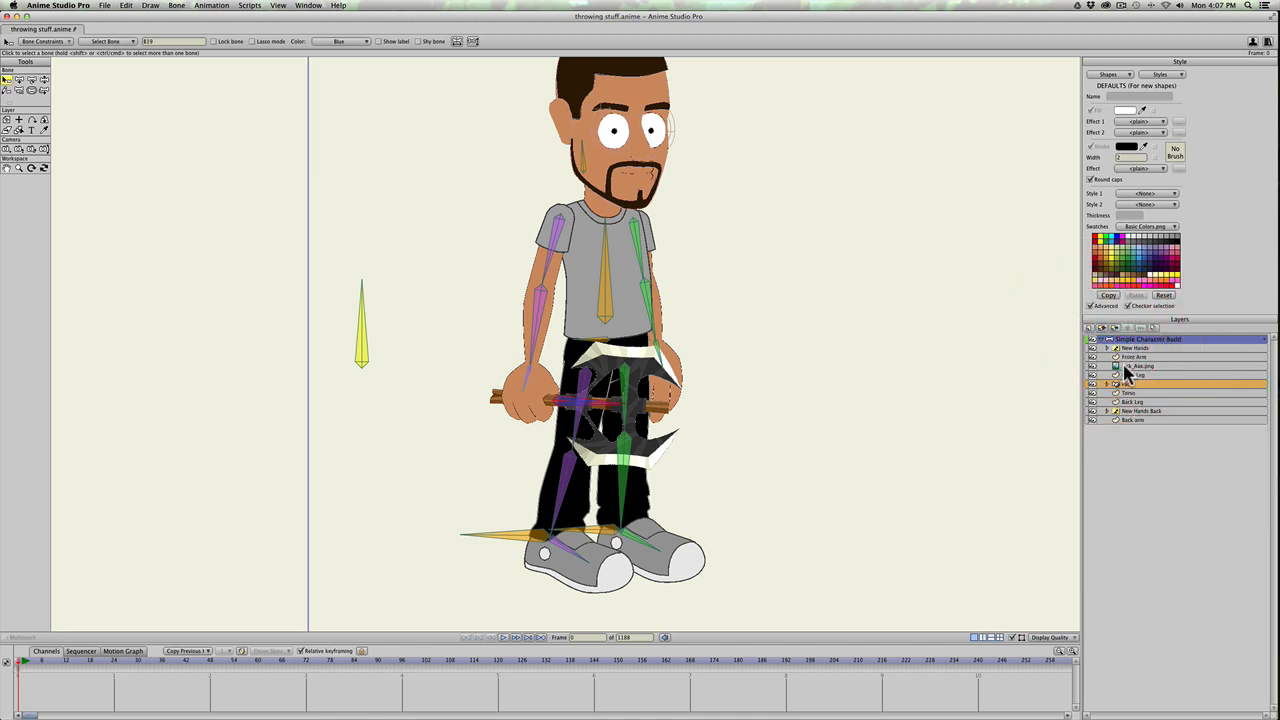
{"action": "left_click", "coordinate": [1125, 366]}
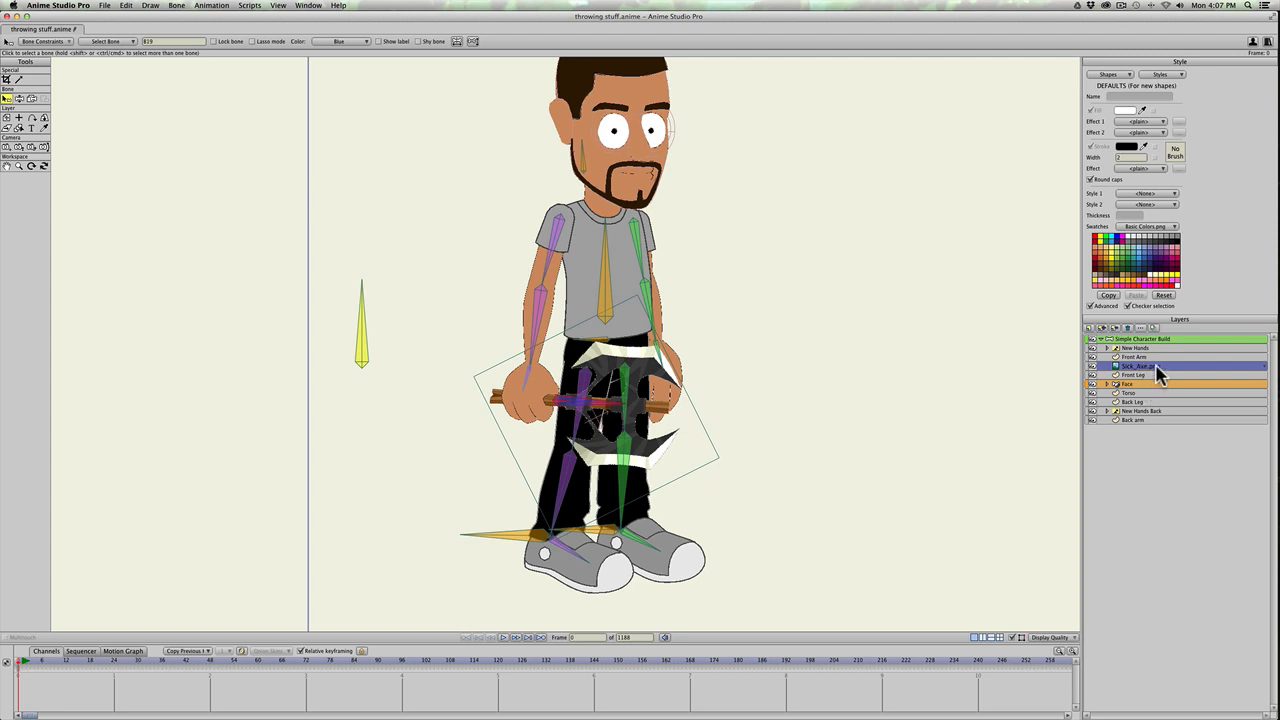
{"action": "left_click", "coordinate": [31, 101]}
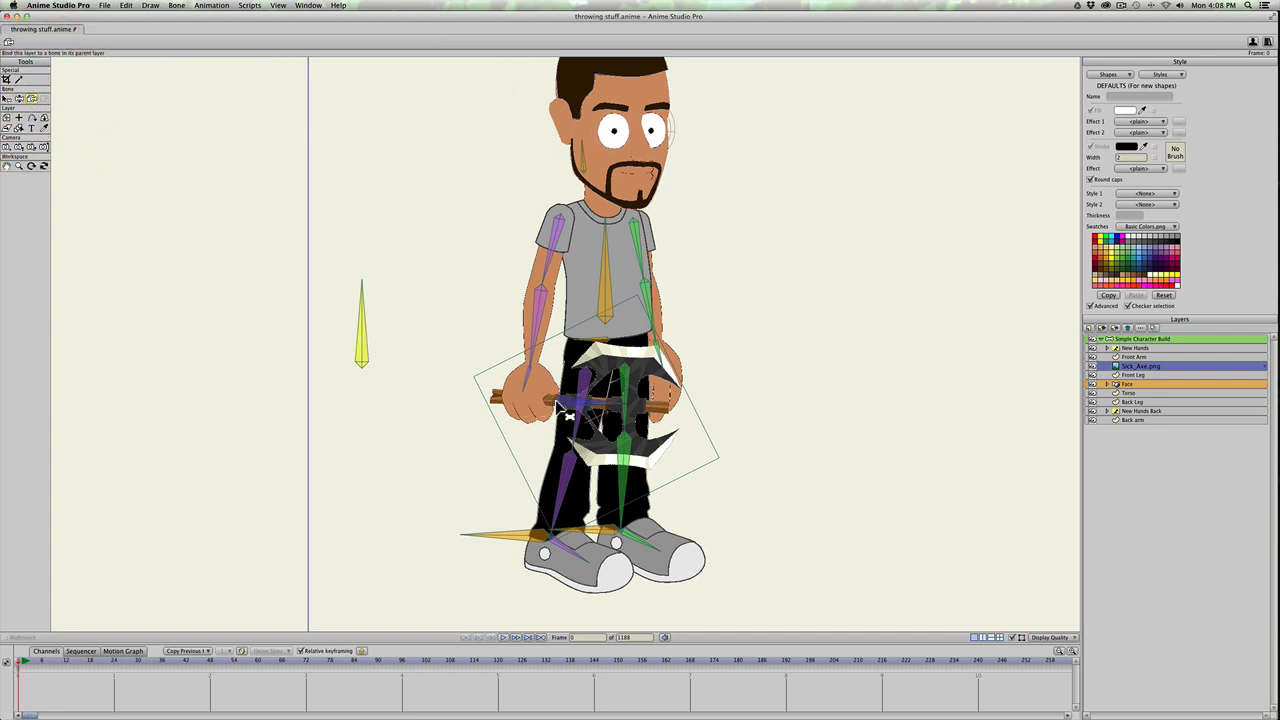
{"action": "left_click", "coordinate": [562, 404]}
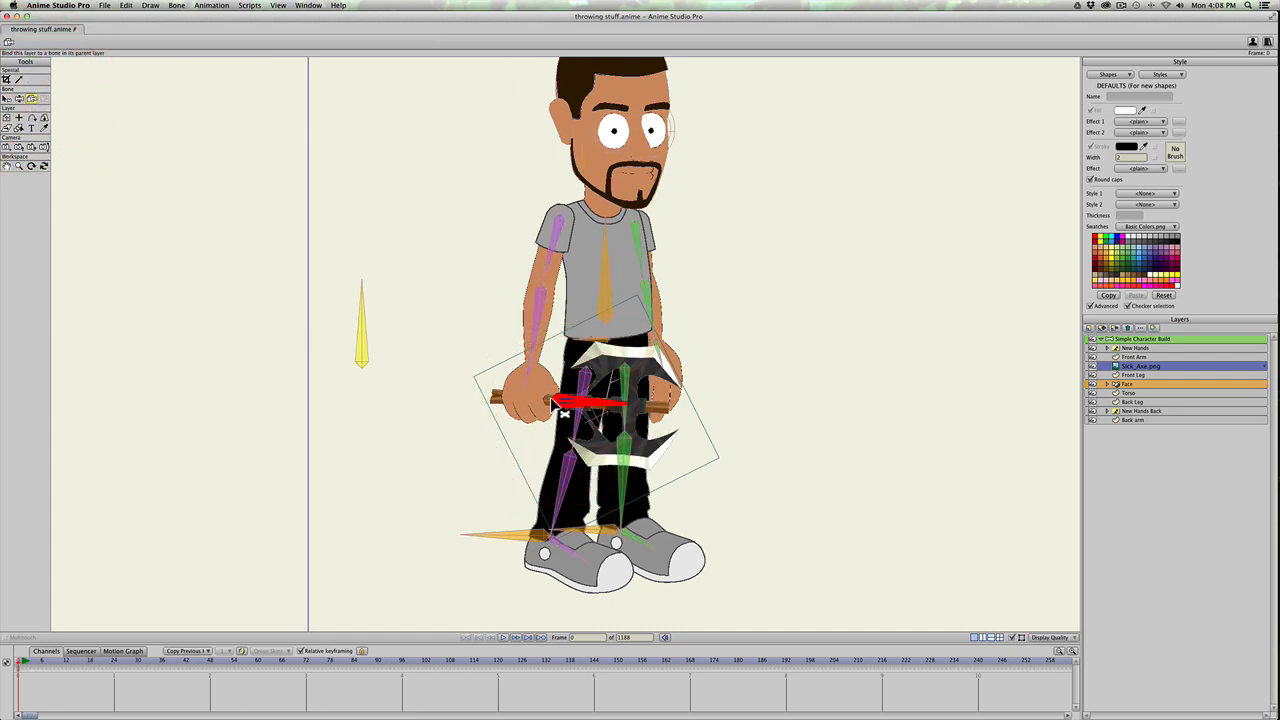
Step: Test the bound axe by swinging the front arm up with Manipulate Bones, and undo the test poses
{"action": "left_click", "coordinate": [1137, 340]}
{"action": "key", "text": "z"}
{"action": "left_click_drag", "start_coordinate": [530, 346], "coordinate": [646, 288]}
{"action": "scroll", "coordinate": [588, 334], "scroll_direction": "down", "scroll_amount": 5}
{"action": "key", "text": "space"}
{"action": "mouse_move", "coordinate": [584, 336]}
{"action": "left_mouse_down"}
{"action": "mouse_move", "coordinate": [556, 360]}
{"action": "mouse_move", "coordinate": [512, 367]}
{"action": "mouse_move", "coordinate": [515, 309]}
{"action": "mouse_move", "coordinate": [534, 351]}
{"action": "mouse_move", "coordinate": [504, 304]}
{"action": "mouse_move", "coordinate": [530, 298]}
{"action": "mouse_move", "coordinate": [526, 338]}
{"action": "mouse_move", "coordinate": [567, 318]}
{"action": "mouse_move", "coordinate": [560, 275]}
{"action": "mouse_move", "coordinate": [579, 340]}
{"action": "left_mouse_up"}
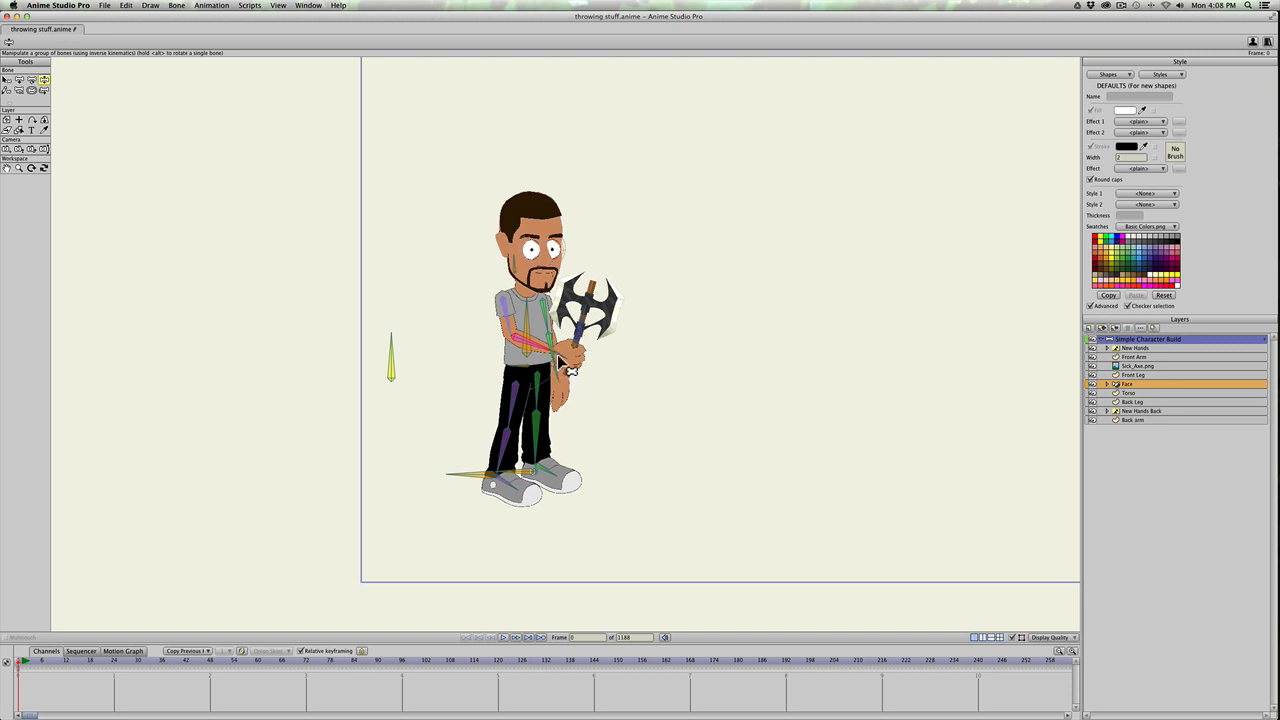
{"action": "mouse_move", "coordinate": [543, 350]}
{"action": "left_mouse_down"}
{"action": "mouse_move", "coordinate": [534, 364]}
{"action": "mouse_move", "coordinate": [542, 344]}
{"action": "mouse_move", "coordinate": [573, 350]}
{"action": "mouse_move", "coordinate": [539, 349]}
{"action": "left_mouse_up"}
{"action": "left_click_drag", "start_coordinate": [593, 330], "coordinate": [508, 365]}
{"action": "key", "text": "super+z"}
{"action": "key", "text": "super+z"}
{"action": "key", "text": "super+z"}
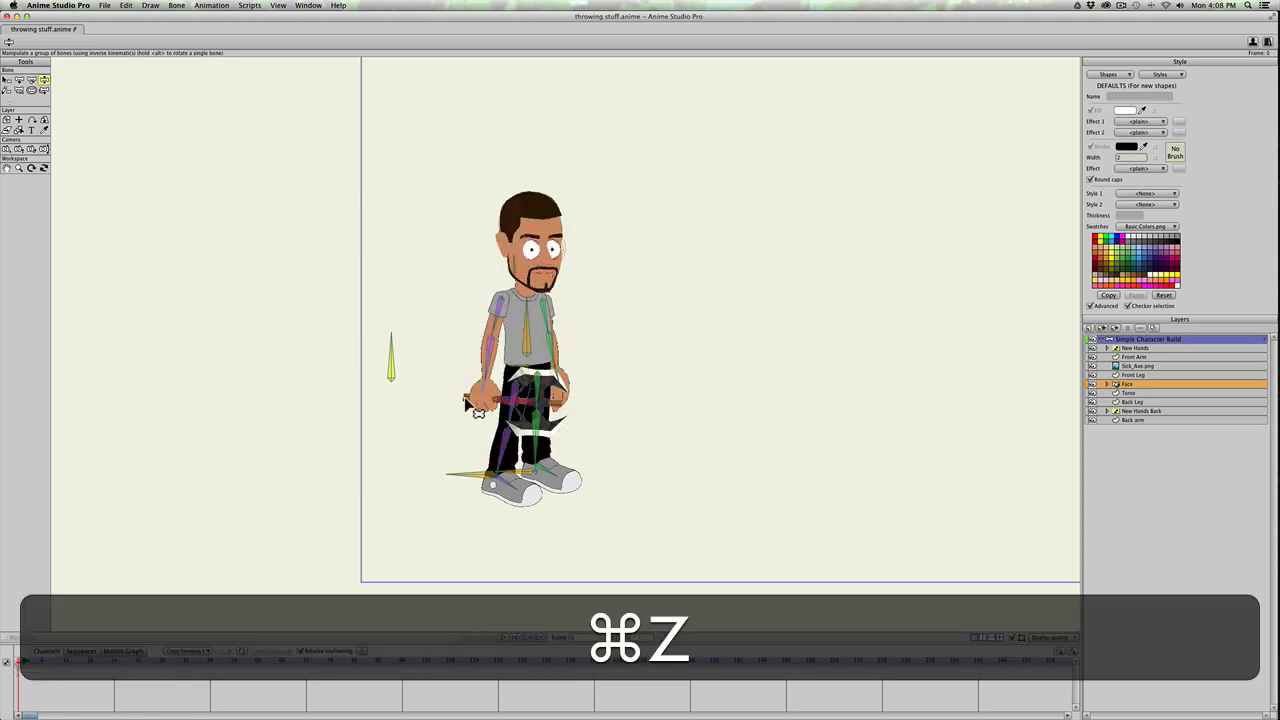
Step: At frame 0, swing both arms up in front of the body and return them to the character's sides
{"action": "left_click", "coordinate": [17, 663]}
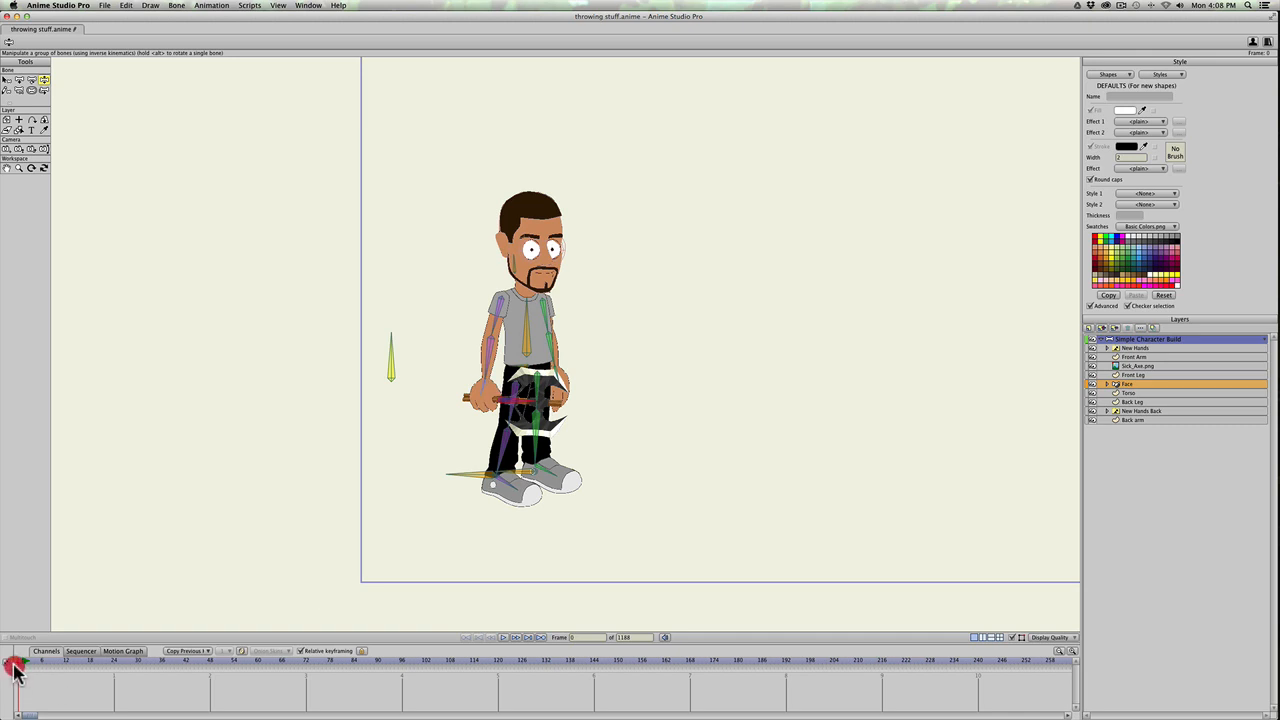
{"action": "left_click", "coordinate": [9, 661]}
{"action": "key", "text": "z"}
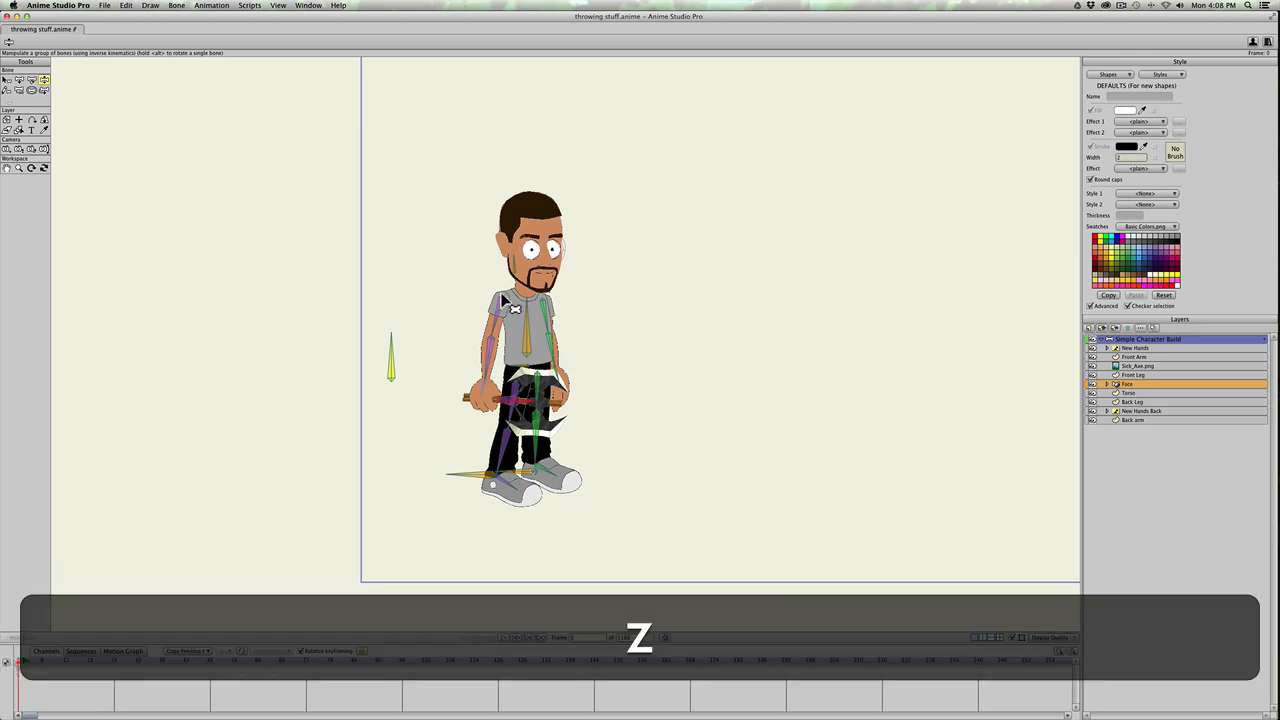
{"action": "left_click_drag", "start_coordinate": [492, 378], "coordinate": [579, 343]}
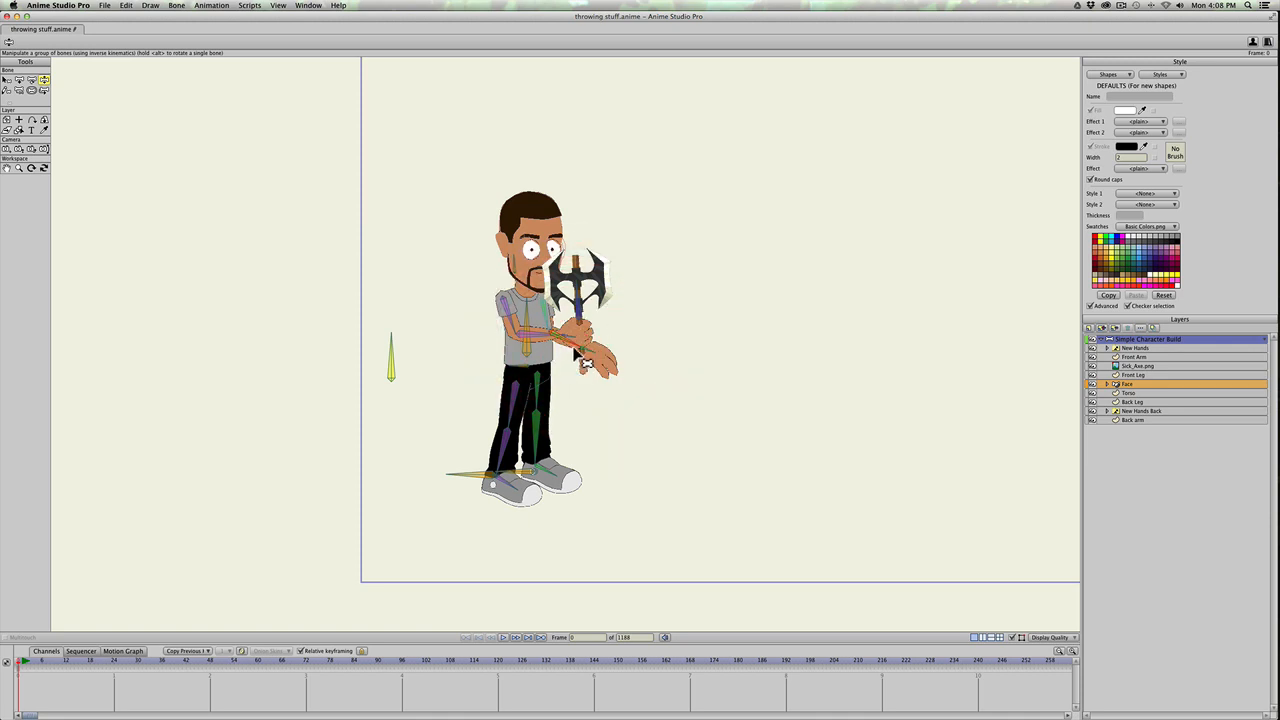
{"action": "mouse_move", "coordinate": [583, 357]}
{"action": "left_mouse_down"}
{"action": "mouse_move", "coordinate": [490, 440]}
{"action": "mouse_move", "coordinate": [467, 418]}
{"action": "mouse_move", "coordinate": [557, 363]}
{"action": "left_mouse_up"}
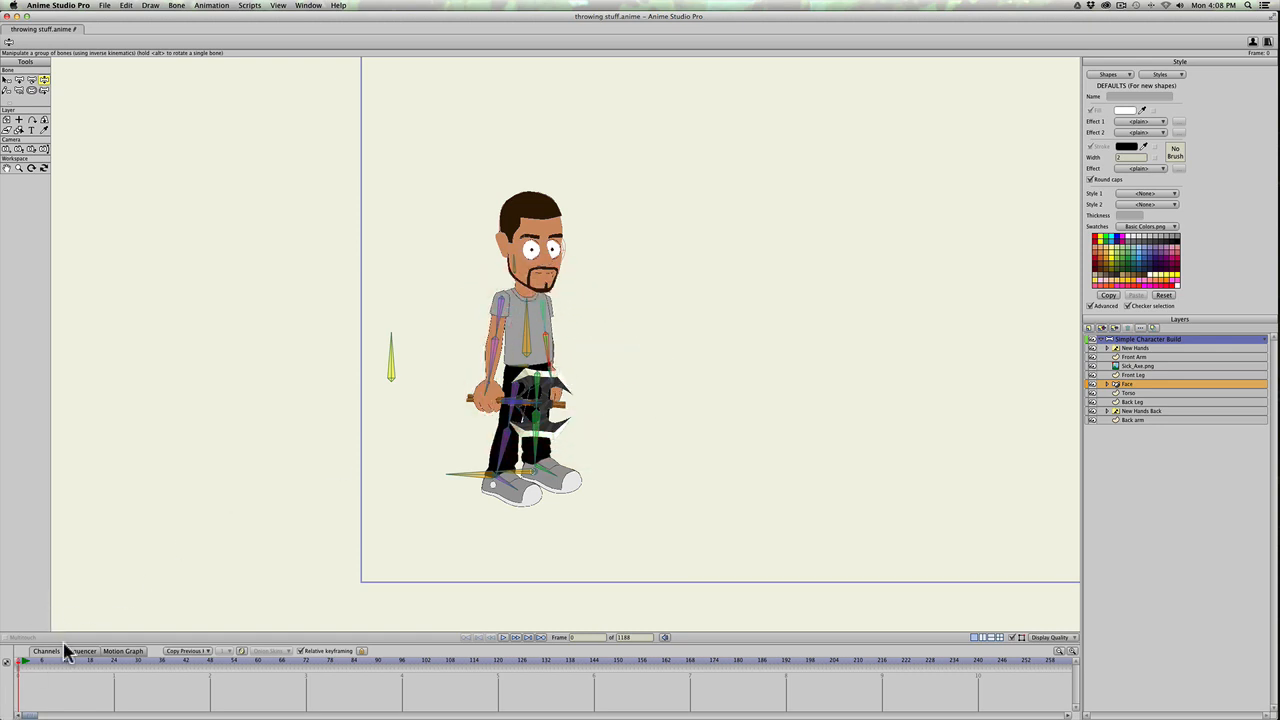
Step: Enlarge the timeline and freeze the standing pose of all bones at frames 1 and 12
{"action": "scroll", "coordinate": [199, 574], "scroll_direction": "down", "scroll_amount": 1}
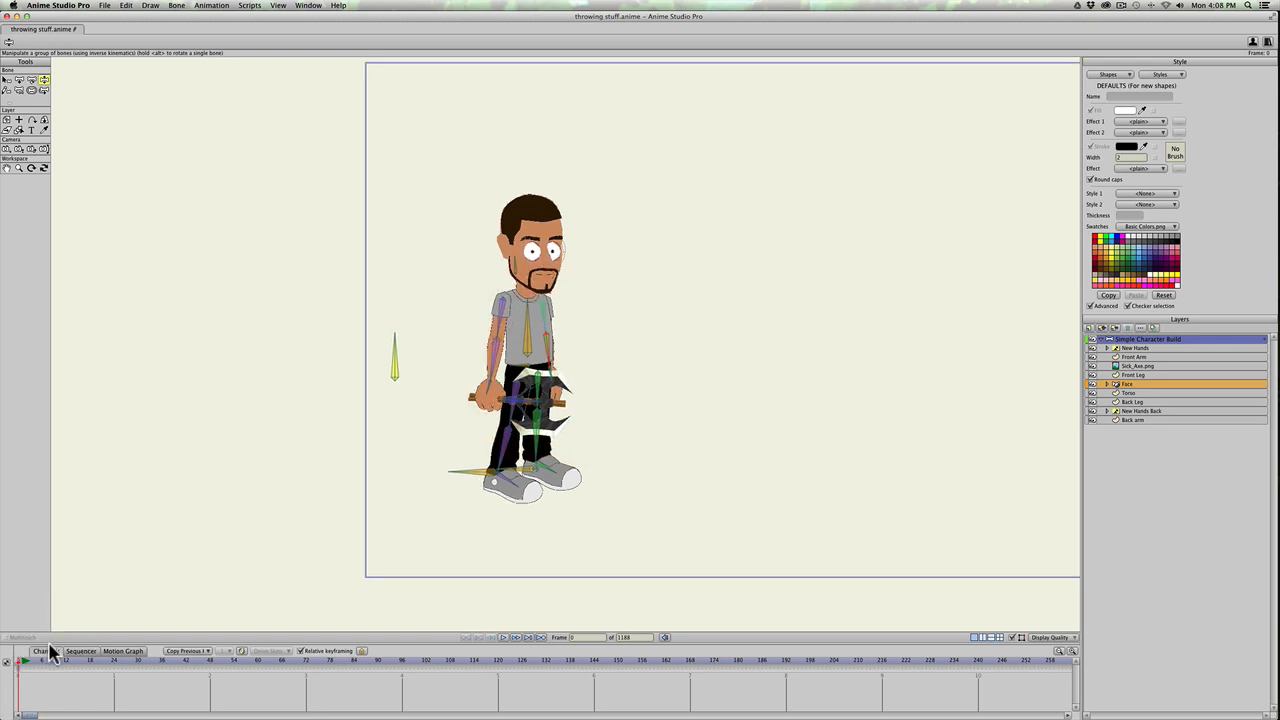
{"action": "left_click_drag", "start_coordinate": [88, 645], "coordinate": [21, 611]}
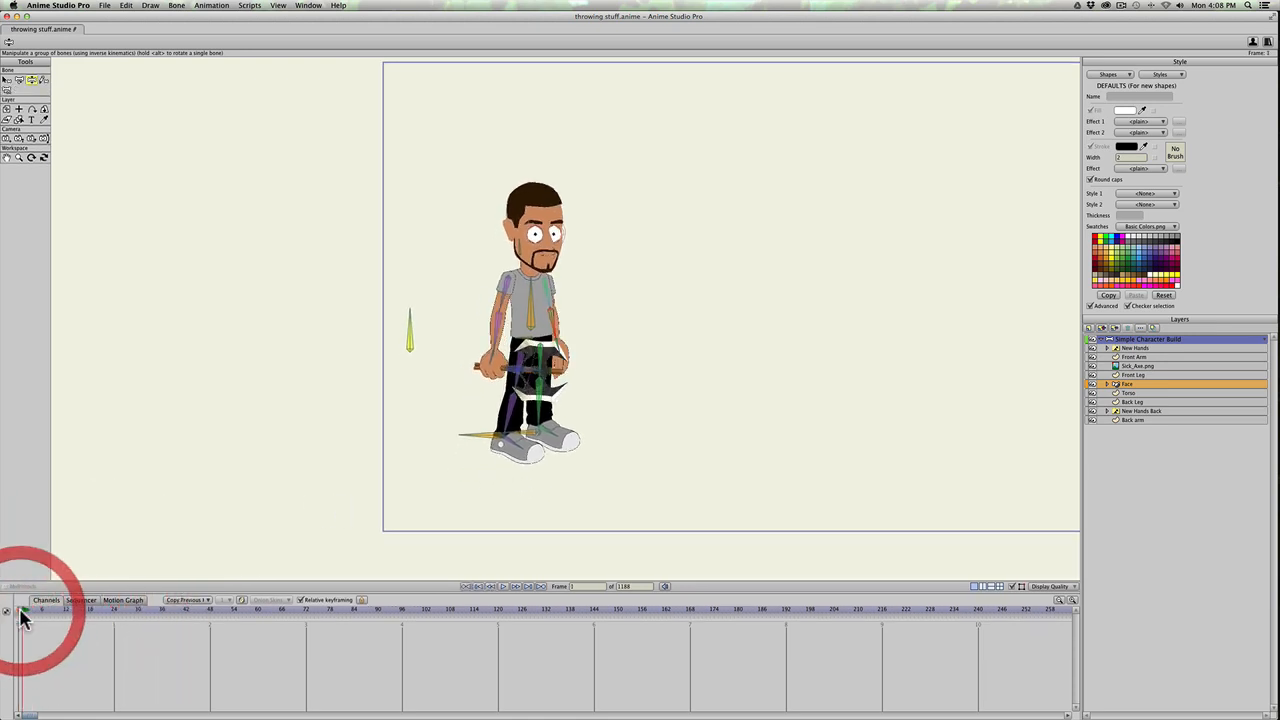
{"action": "key", "text": "super+a"}
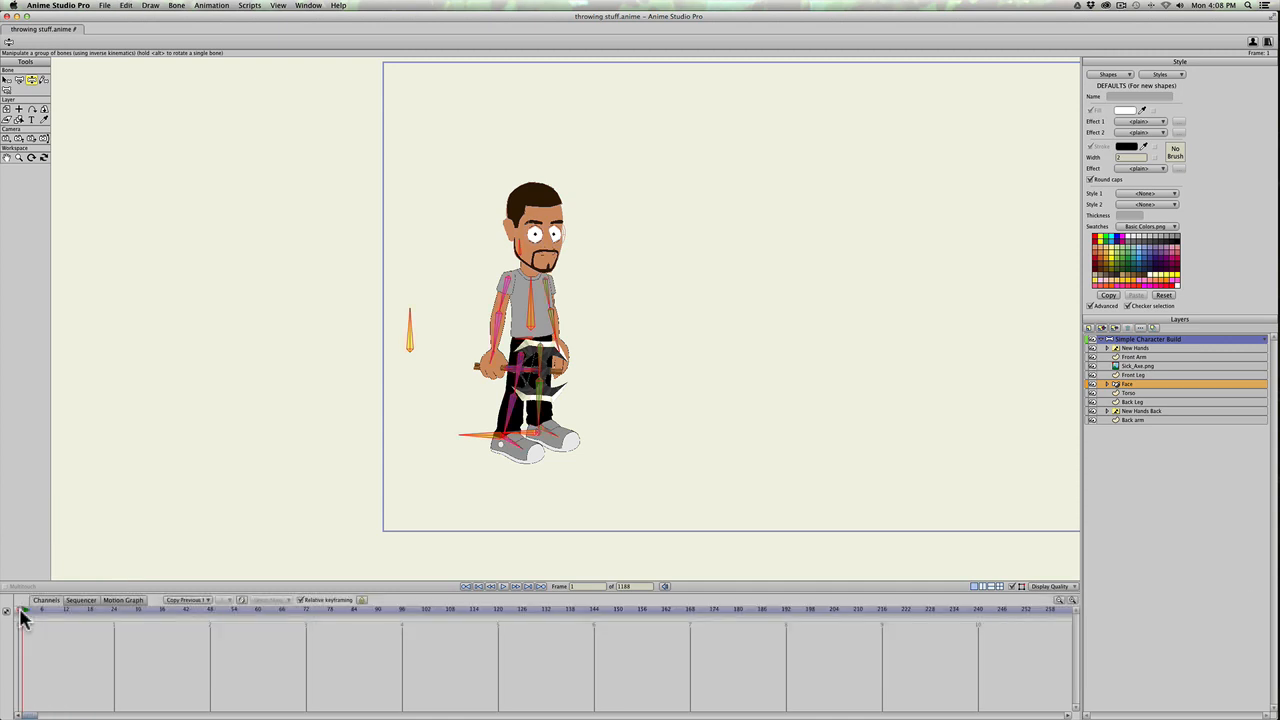
{"action": "key", "text": "super+f"}
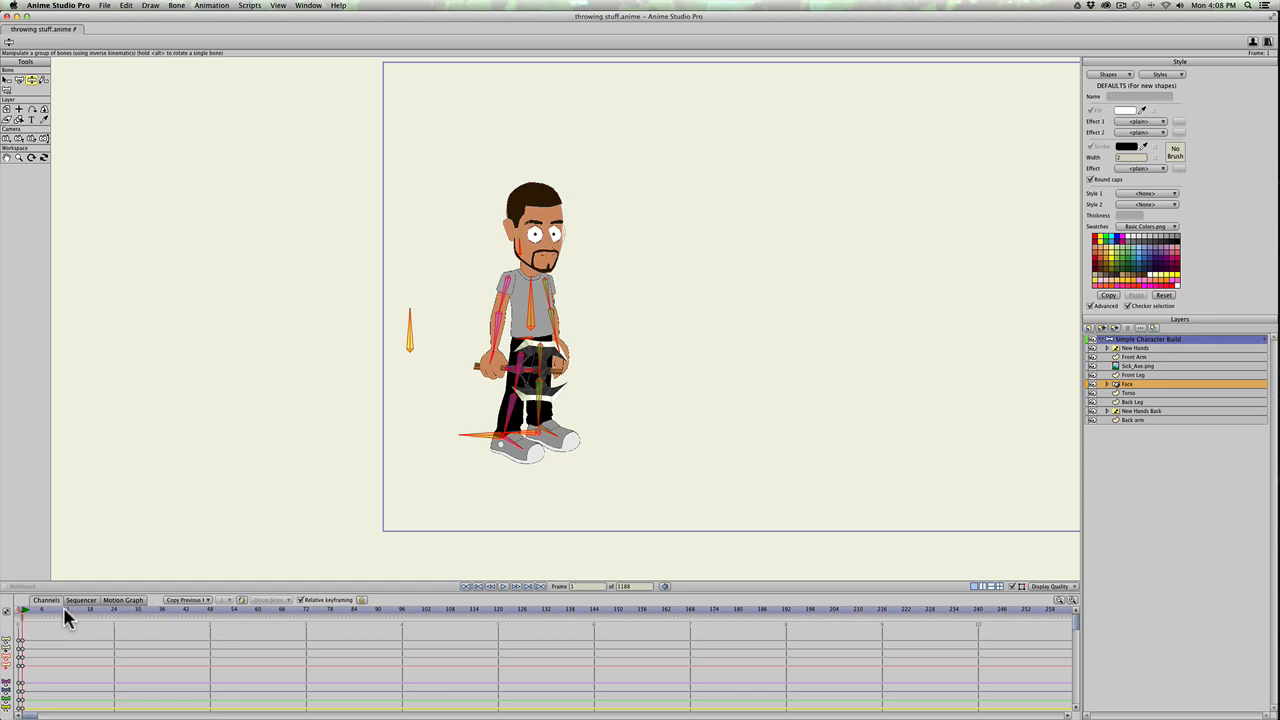
{"action": "key", "text": "super+a"}
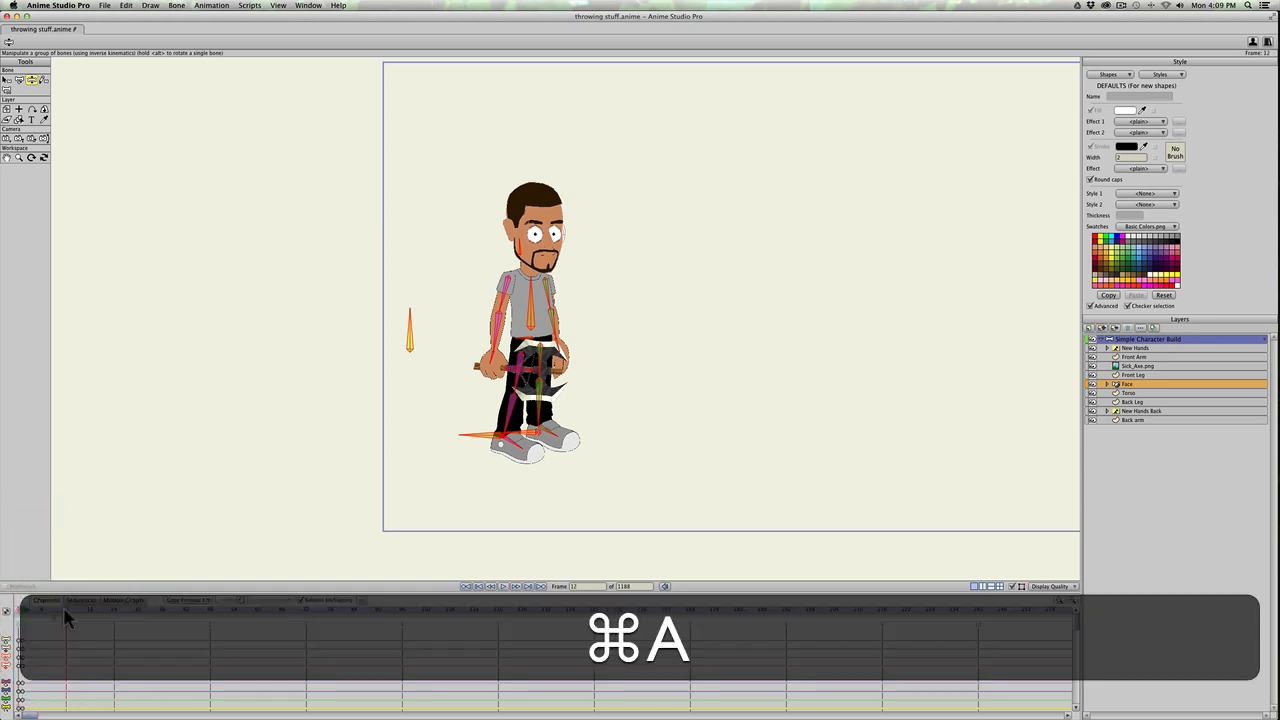
{"action": "key", "text": "super+f"}
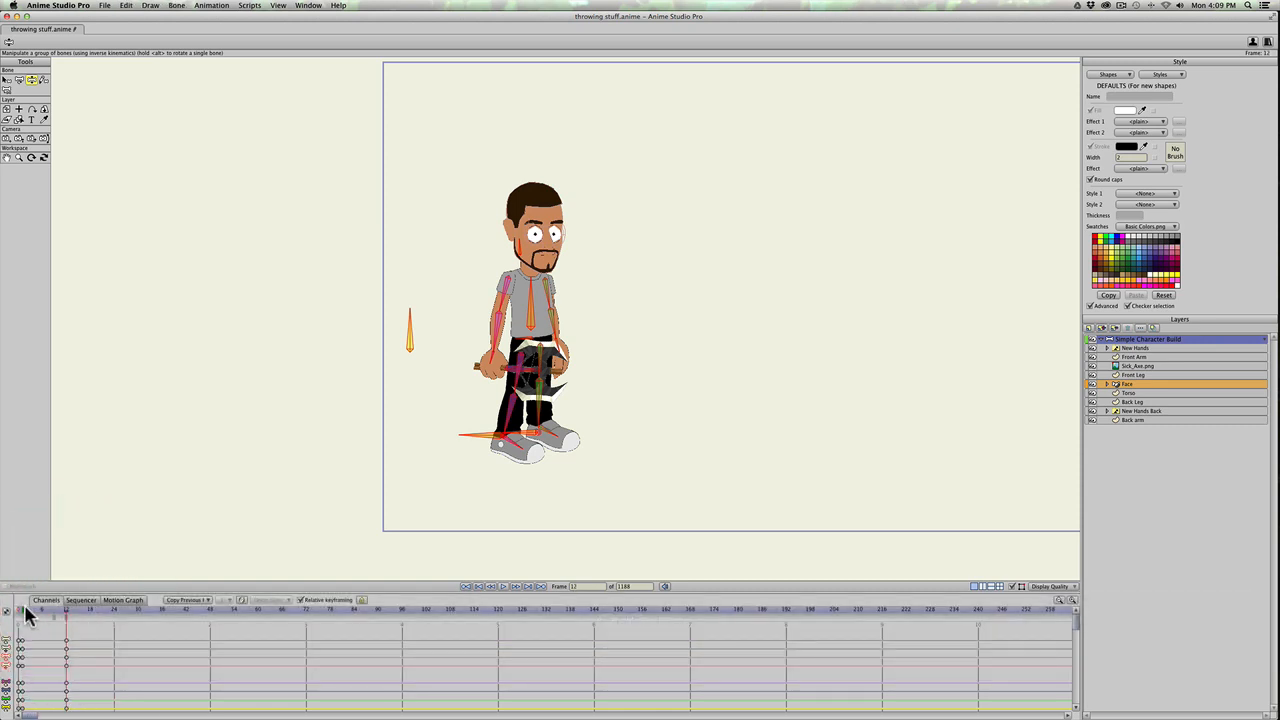
Step: At frame 24, pose a wind-up with the torso leaning back, back foot forward, axe behind the head and back arm extended
{"action": "left_click_drag", "start_coordinate": [27, 612], "coordinate": [116, 614]}
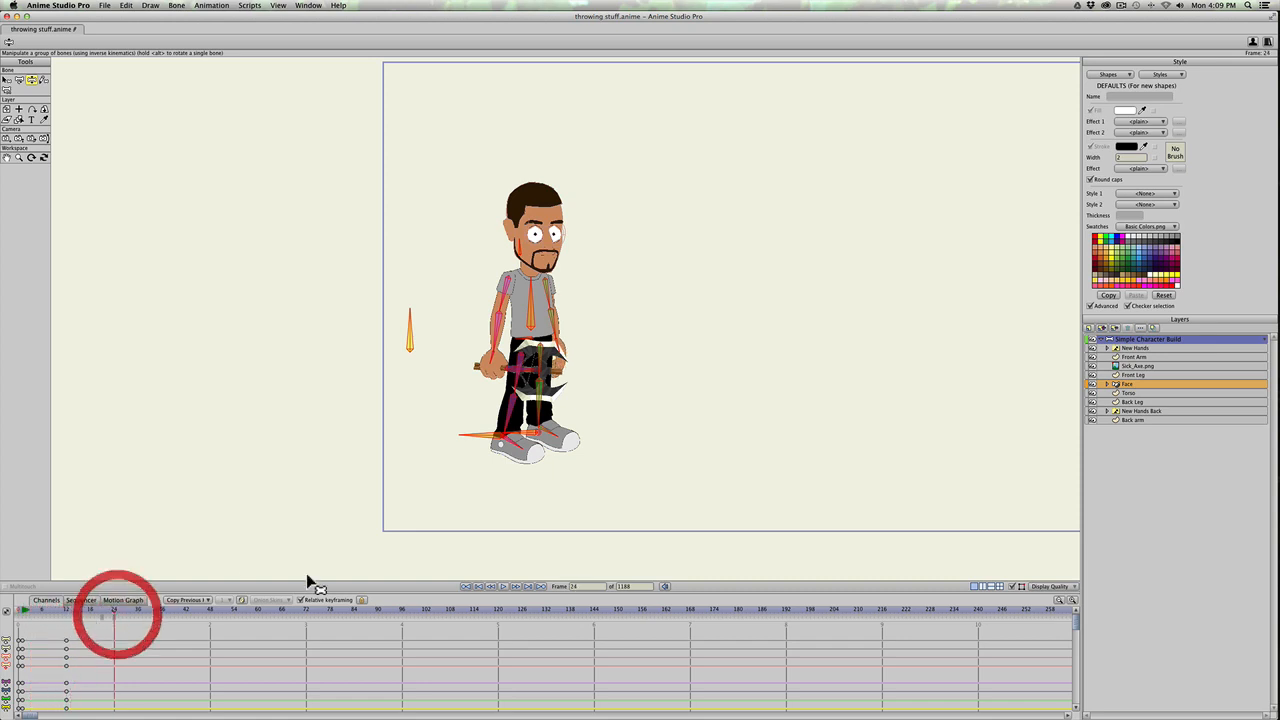
{"action": "key", "text": "z"}
{"action": "left_click_drag", "start_coordinate": [503, 330], "coordinate": [526, 295]}
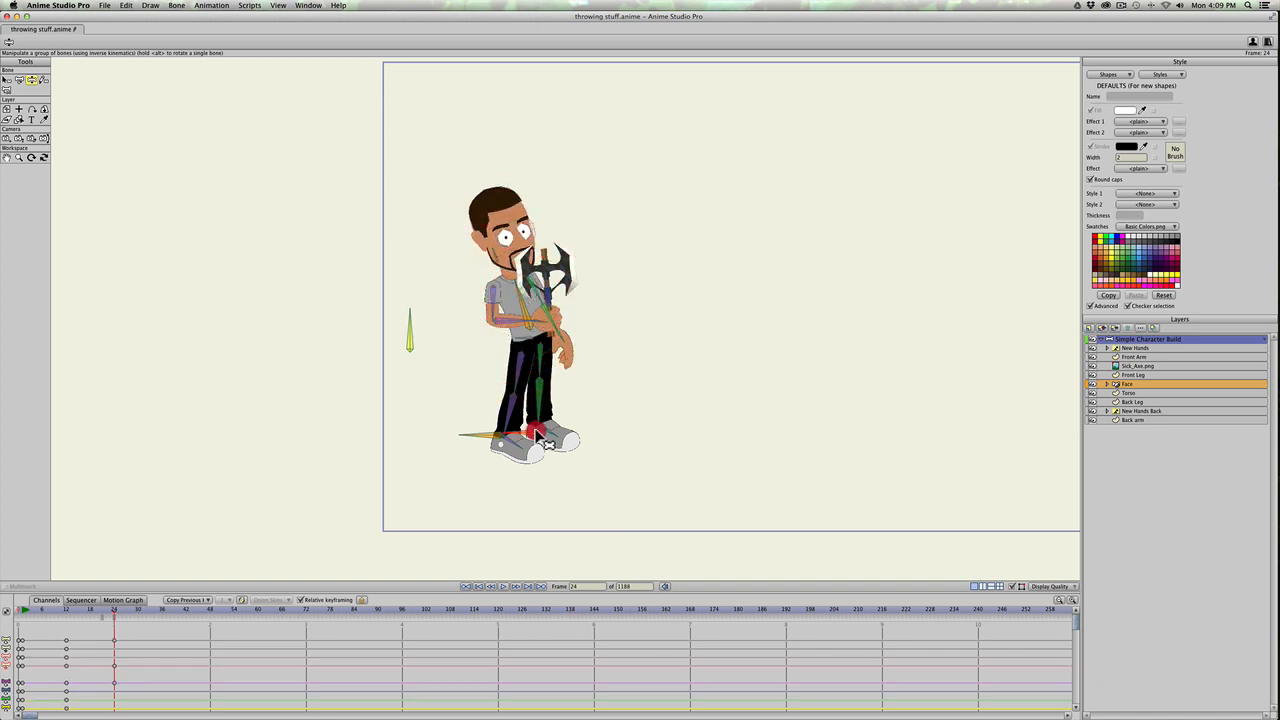
{"action": "left_click_drag", "start_coordinate": [537, 411], "coordinate": [547, 410]}
{"action": "left_click_drag", "start_coordinate": [503, 320], "coordinate": [486, 234]}
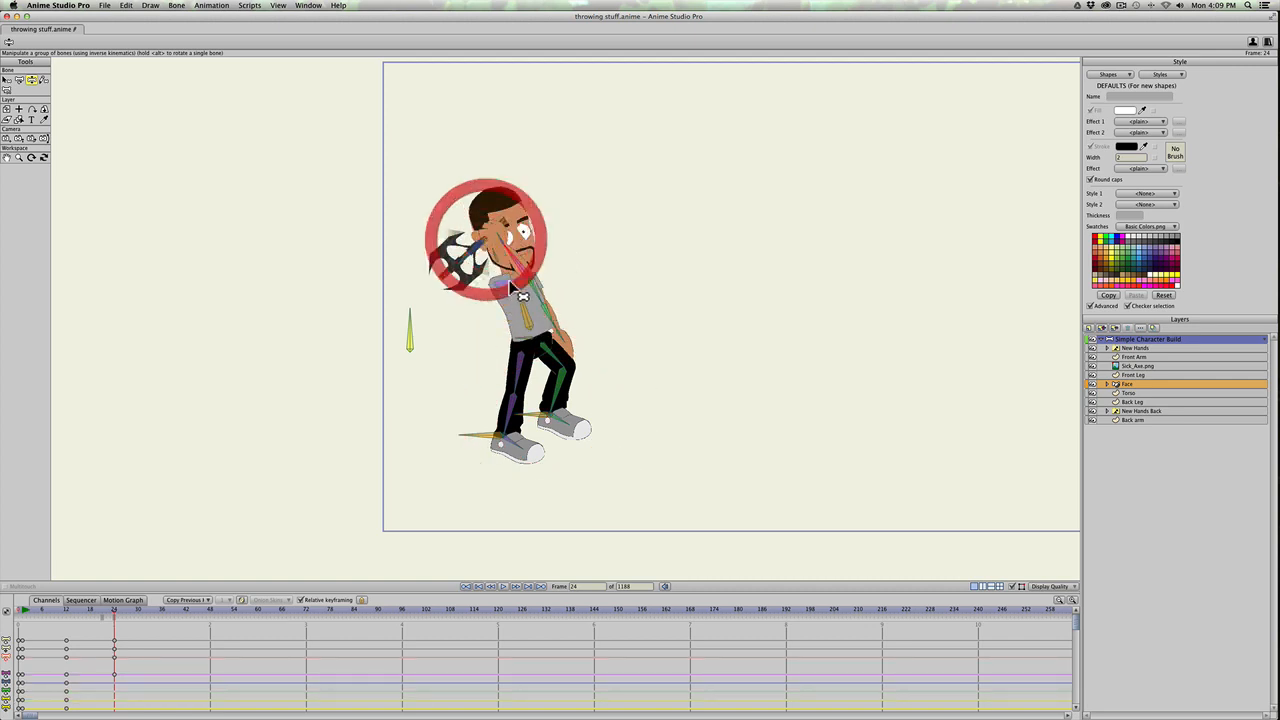
{"action": "left_click_drag", "start_coordinate": [543, 325], "coordinate": [598, 324]}
{"action": "mouse_move", "coordinate": [516, 257]}
{"action": "left_mouse_down"}
{"action": "mouse_move", "coordinate": [501, 254]}
{"action": "mouse_move", "coordinate": [513, 268]}
{"action": "left_mouse_up"}
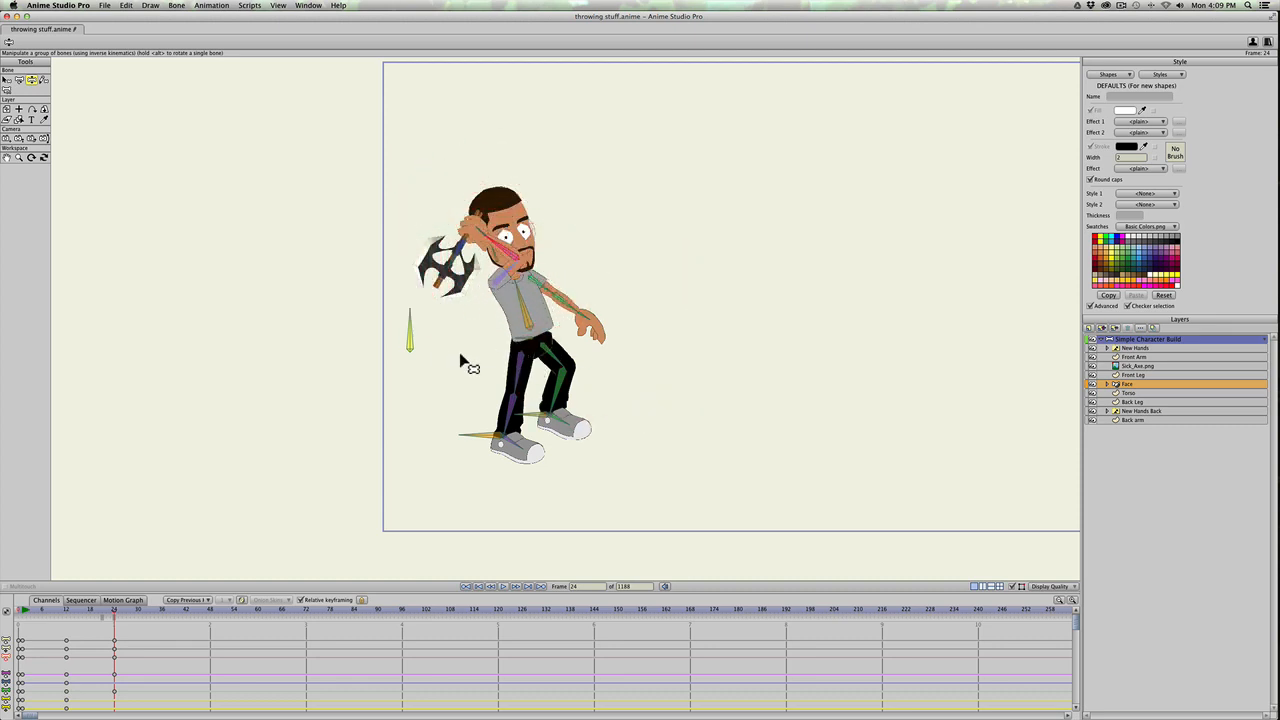
Step: Shift the body backward with its control bone and lift the back foot by moving its foot bones at frame 24
{"action": "key", "text": "t"}
{"action": "left_click_drag", "start_coordinate": [409, 345], "coordinate": [402, 352]}
{"action": "key", "text": "t"}
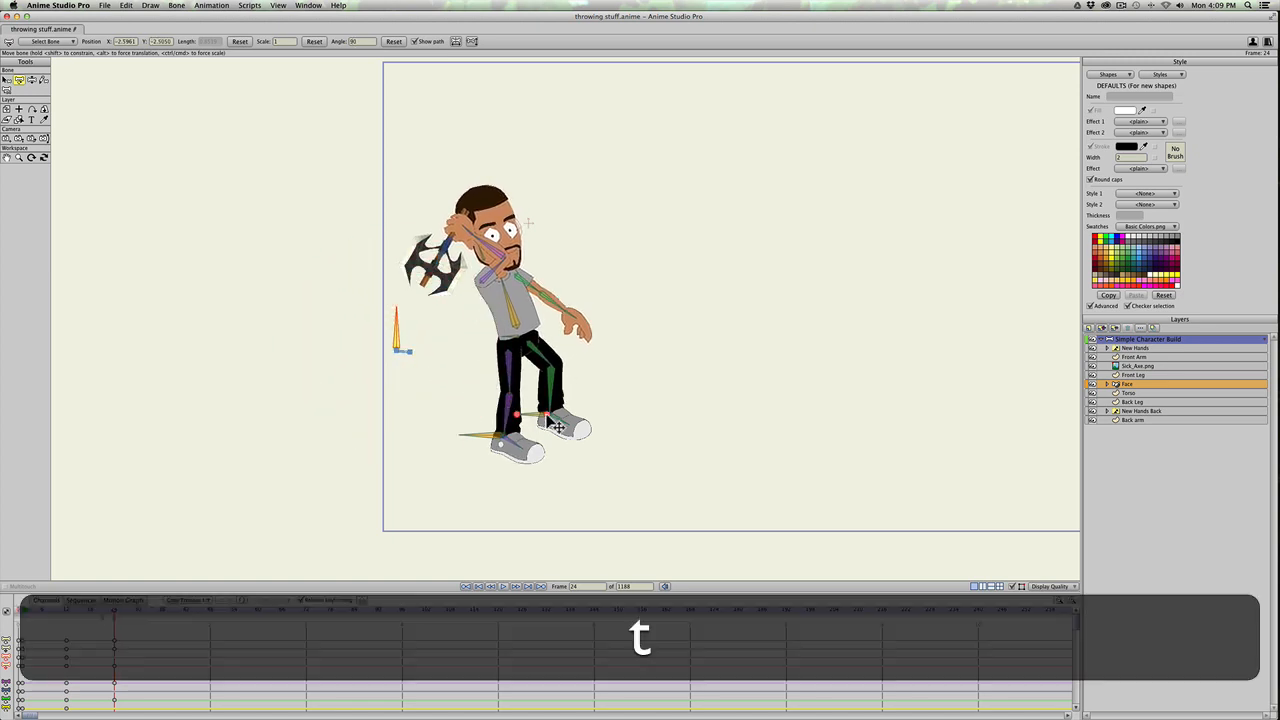
{"action": "left_click_drag", "start_coordinate": [547, 416], "coordinate": [545, 410]}
{"action": "left_click_drag", "start_coordinate": [557, 413], "coordinate": [553, 418]}
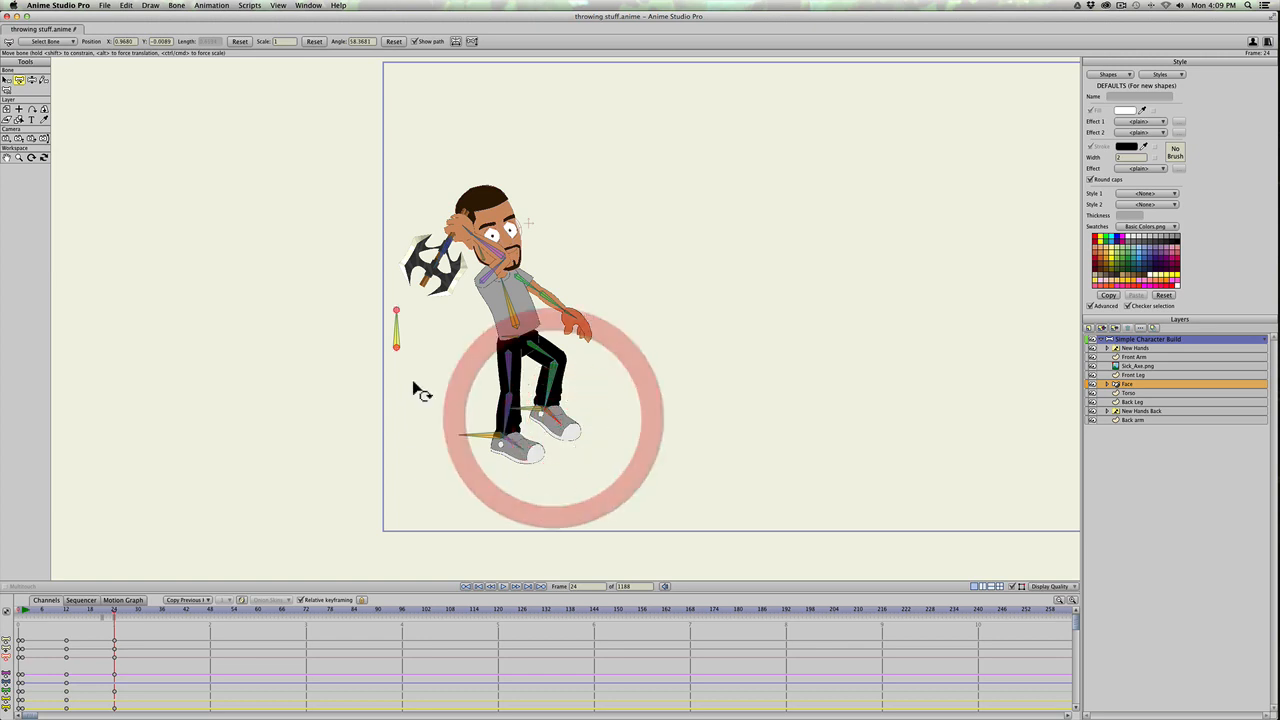
{"action": "left_click_drag", "start_coordinate": [545, 305], "coordinate": [565, 318]}
{"action": "key", "text": "super+z"}
{"action": "key", "text": "z"}
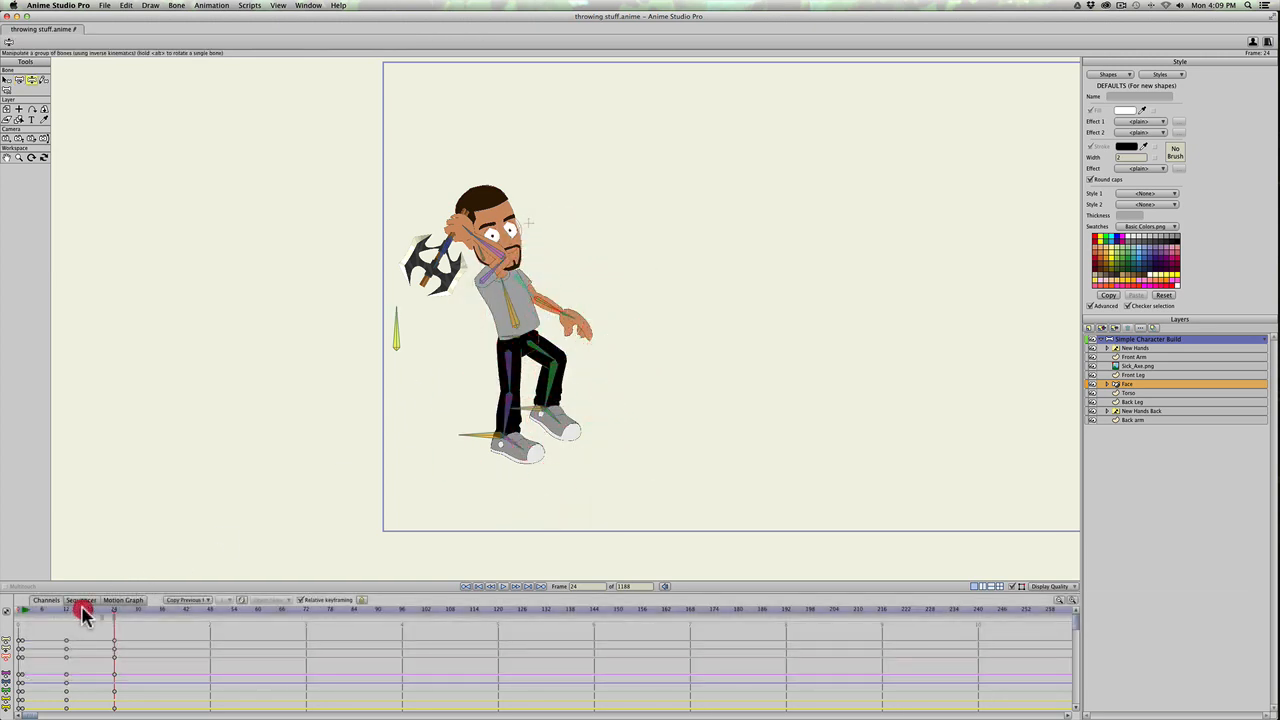
Step: At frame 36, pose the throw with the torso upright, back foot behind the body and axe arm swung forward
{"action": "left_click_drag", "start_coordinate": [84, 613], "coordinate": [163, 608]}
{"action": "key", "text": "z"}
{"action": "left_click_drag", "start_coordinate": [513, 340], "coordinate": [514, 286]}
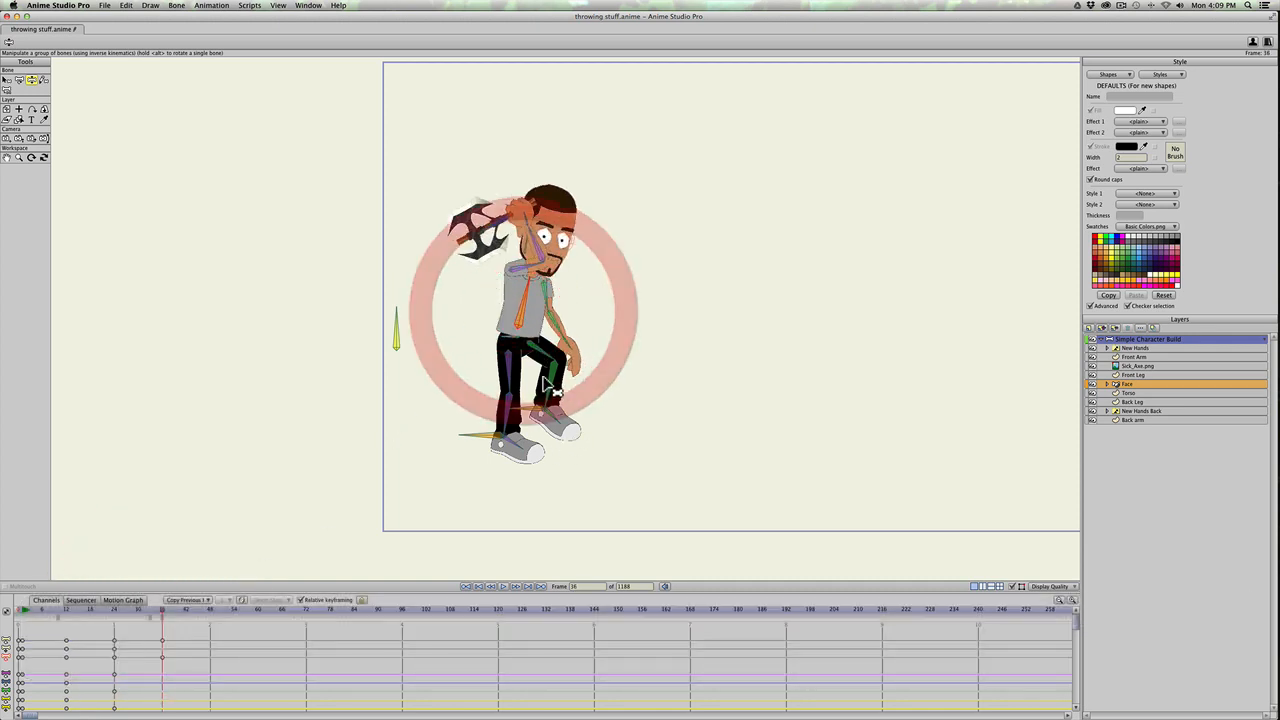
{"action": "left_click_drag", "start_coordinate": [547, 401], "coordinate": [470, 418]}
{"action": "left_click_drag", "start_coordinate": [546, 256], "coordinate": [640, 329]}
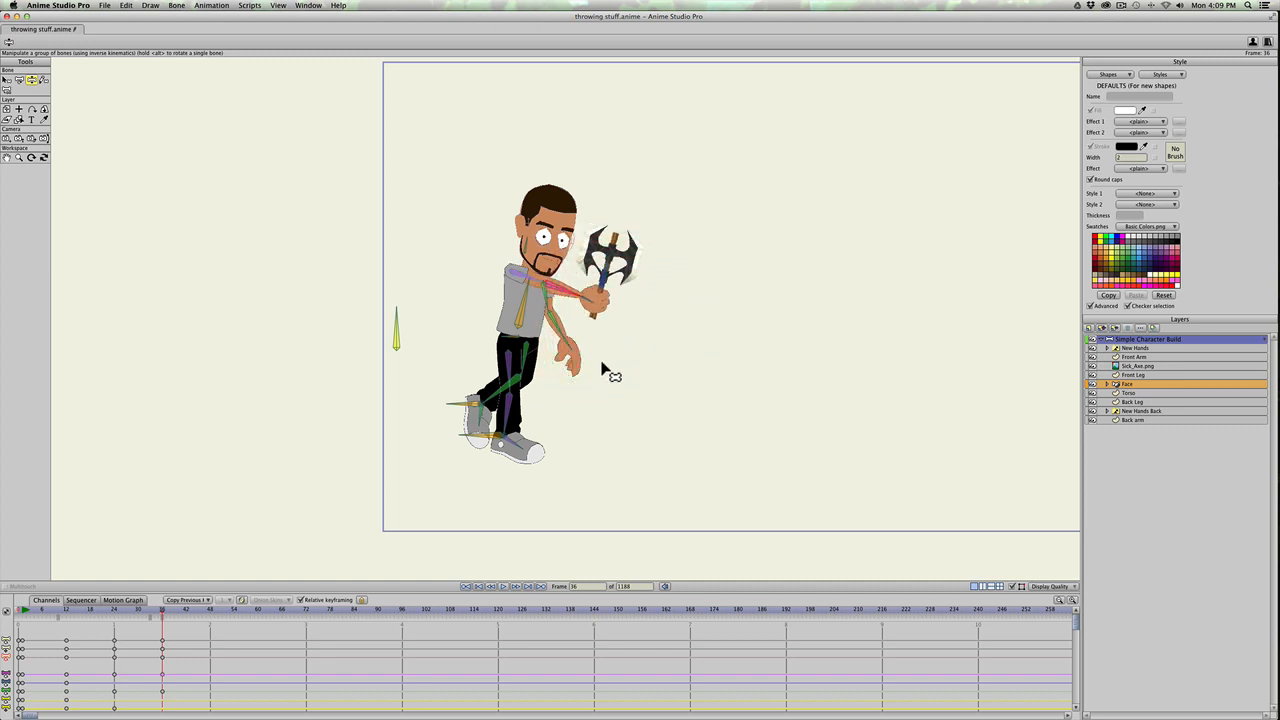
Step: At frame 48, return the character to a standing pose with the torso straight, both arms lowered and feet together
{"action": "left_click", "coordinate": [210, 610]}
{"action": "key", "text": "z"}
{"action": "left_click_drag", "start_coordinate": [598, 290], "coordinate": [538, 429]}
{"action": "left_click_drag", "start_coordinate": [538, 429], "coordinate": [565, 431]}
{"action": "left_click_drag", "start_coordinate": [527, 300], "coordinate": [515, 299]}
{"action": "left_click_drag", "start_coordinate": [571, 340], "coordinate": [550, 358]}
{"action": "left_click_drag", "start_coordinate": [512, 293], "coordinate": [516, 294]}
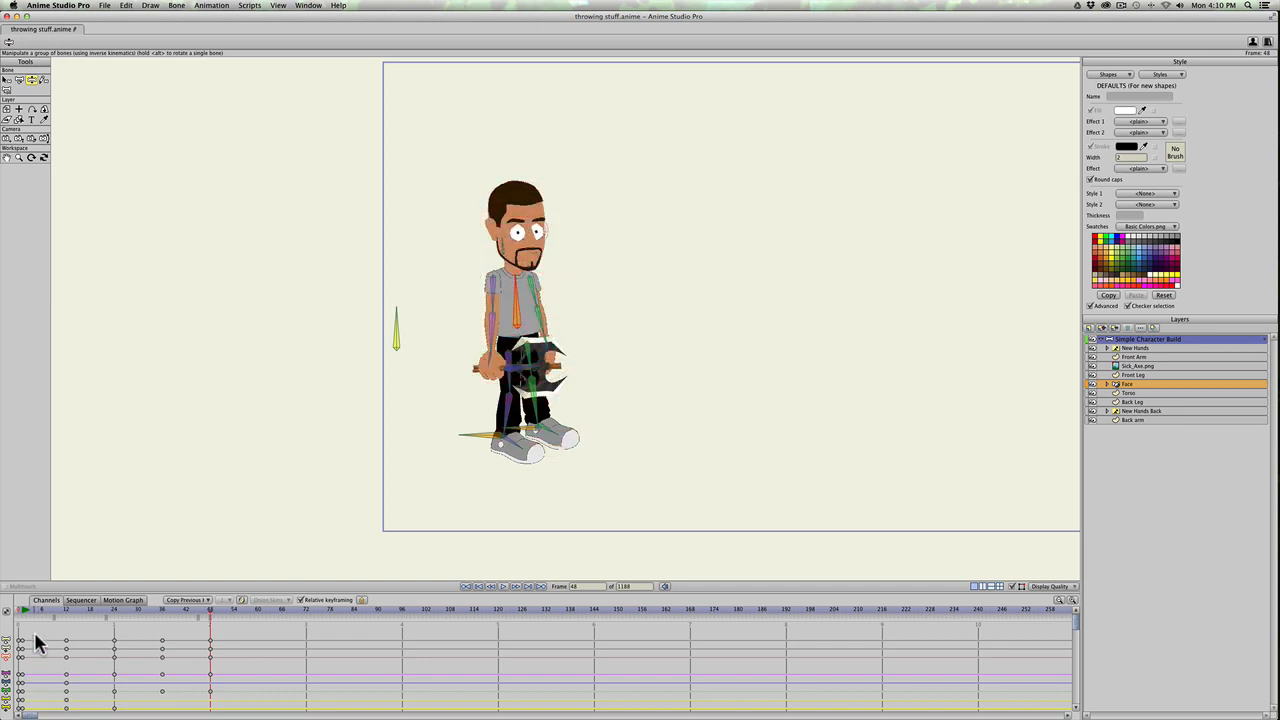
Step: Scrub through the animation and clear the keyframes in the New Hands Back layer's switch channel
{"action": "left_click_drag", "start_coordinate": [45, 617], "coordinate": [213, 627]}
{"action": "left_click_drag", "start_coordinate": [51, 611], "coordinate": [3, 612]}
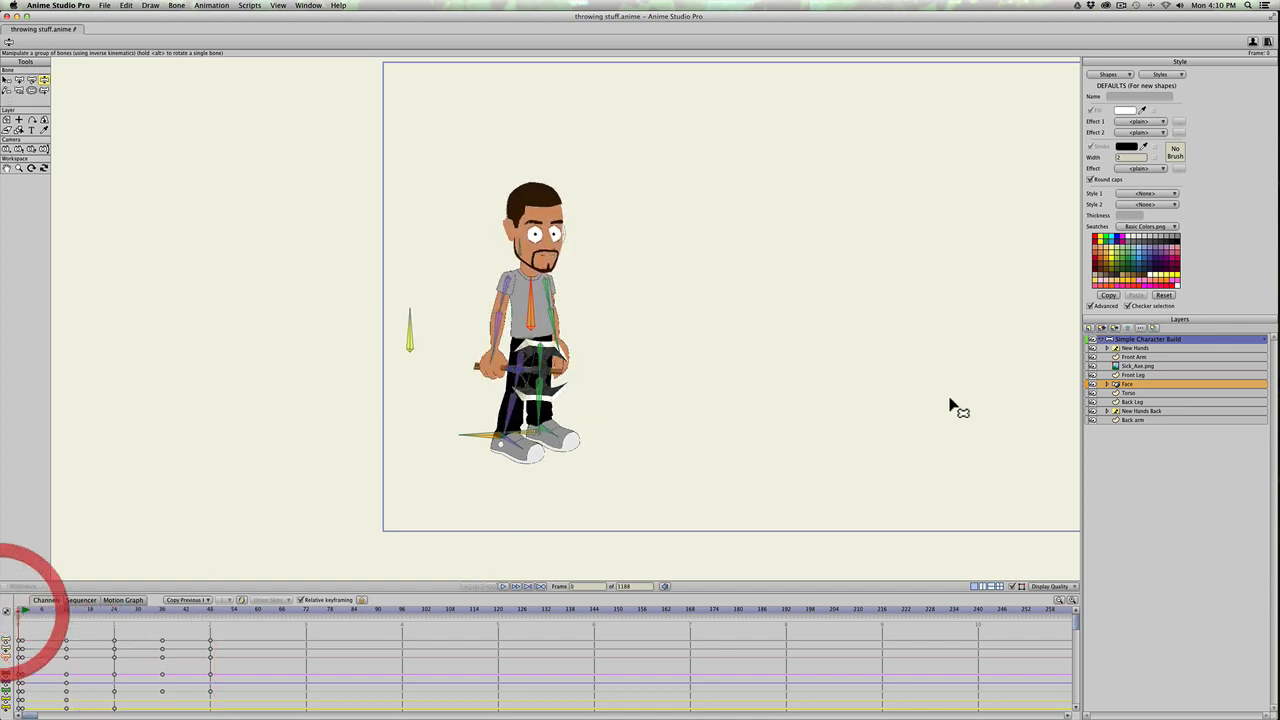
{"action": "left_click", "coordinate": [1130, 412]}
{"action": "left_click", "coordinate": [115, 643]}
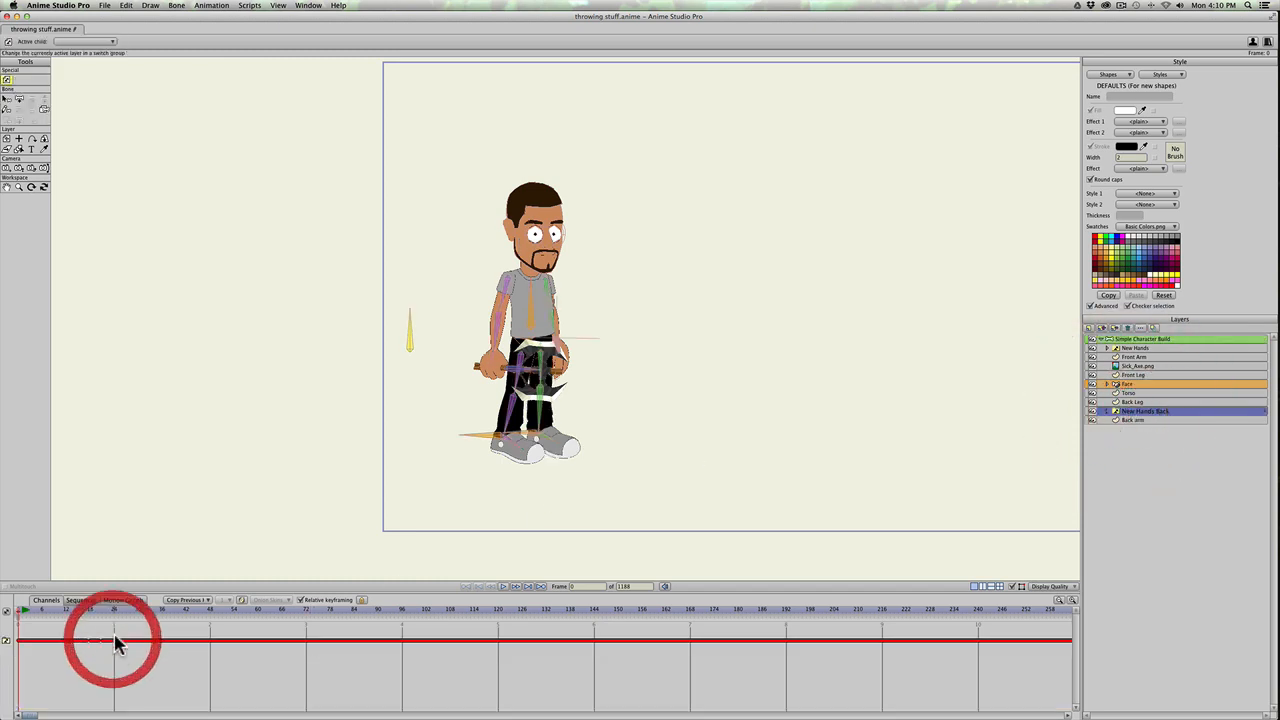
{"action": "key", "text": "BackSpace"}
{"action": "left_click_drag", "start_coordinate": [29, 611], "coordinate": [98, 607]}
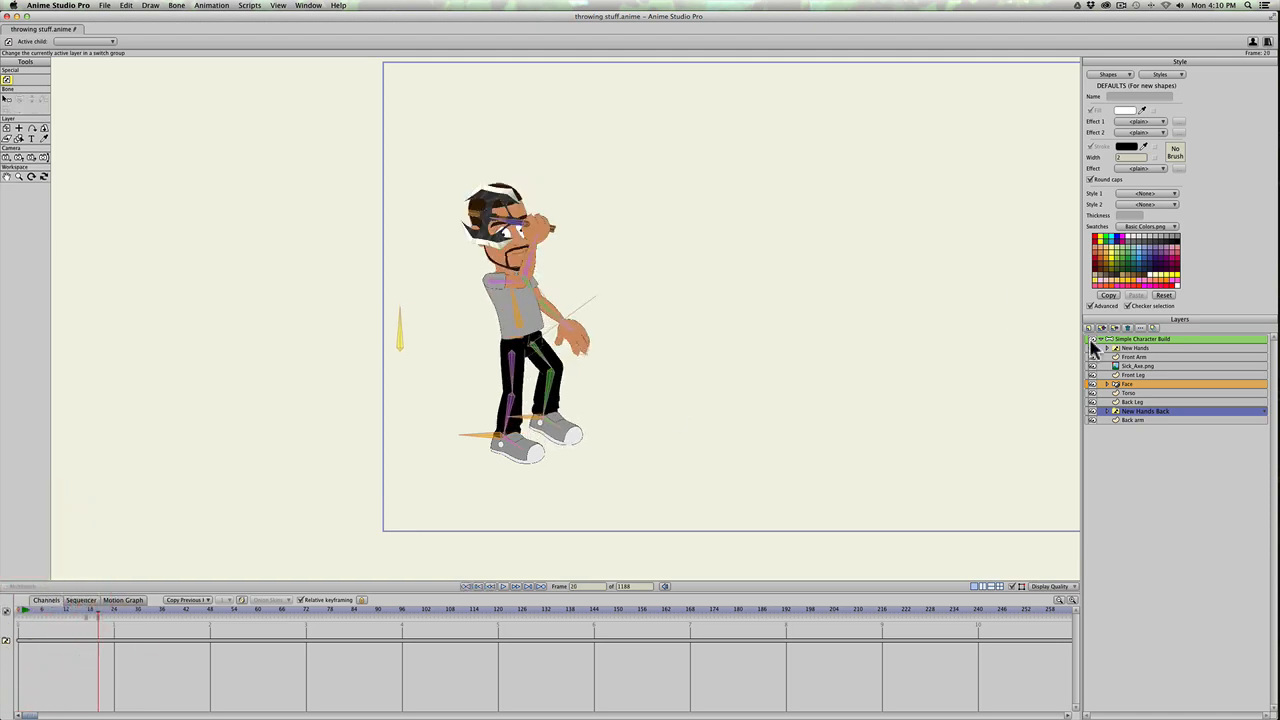
Step: In the Simple Character Build layer, lower the body control bone at frame 24 and raise it slightly at frame 36
{"action": "left_click", "coordinate": [1115, 339]}
{"action": "left_click_drag", "start_coordinate": [44, 618], "coordinate": [114, 612]}
{"action": "key", "text": "t"}
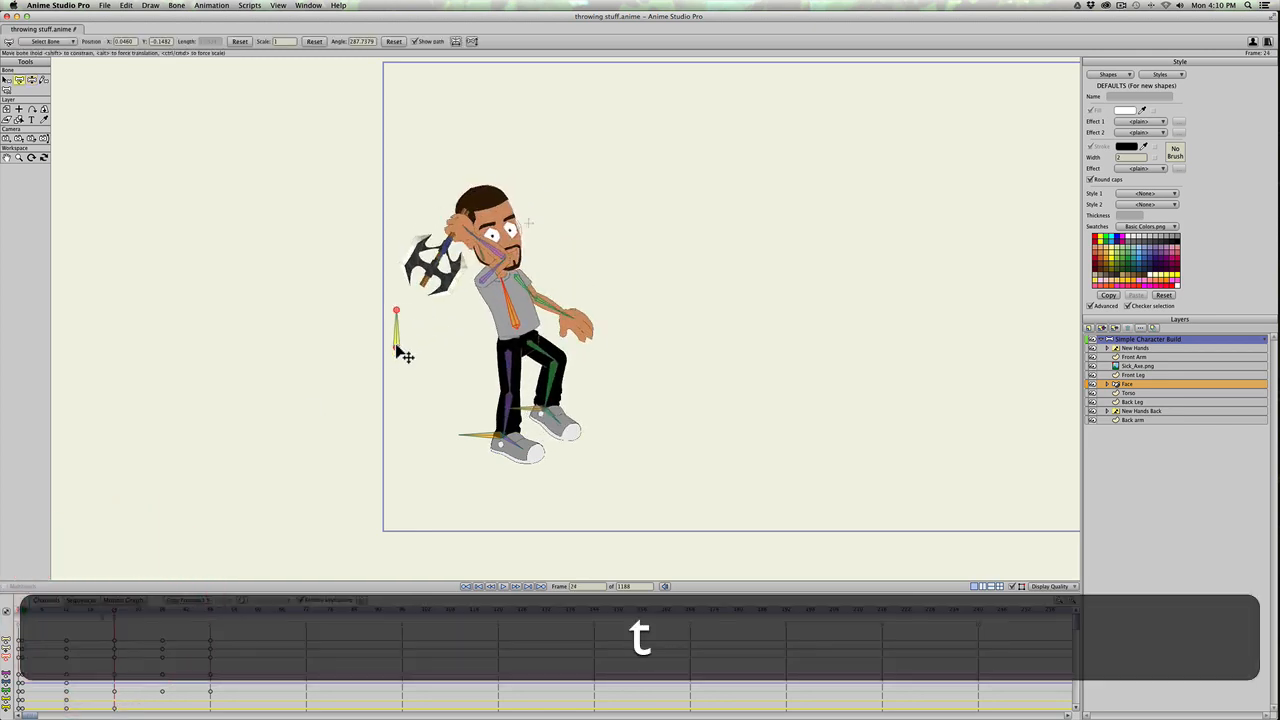
{"action": "left_click", "coordinate": [398, 346]}
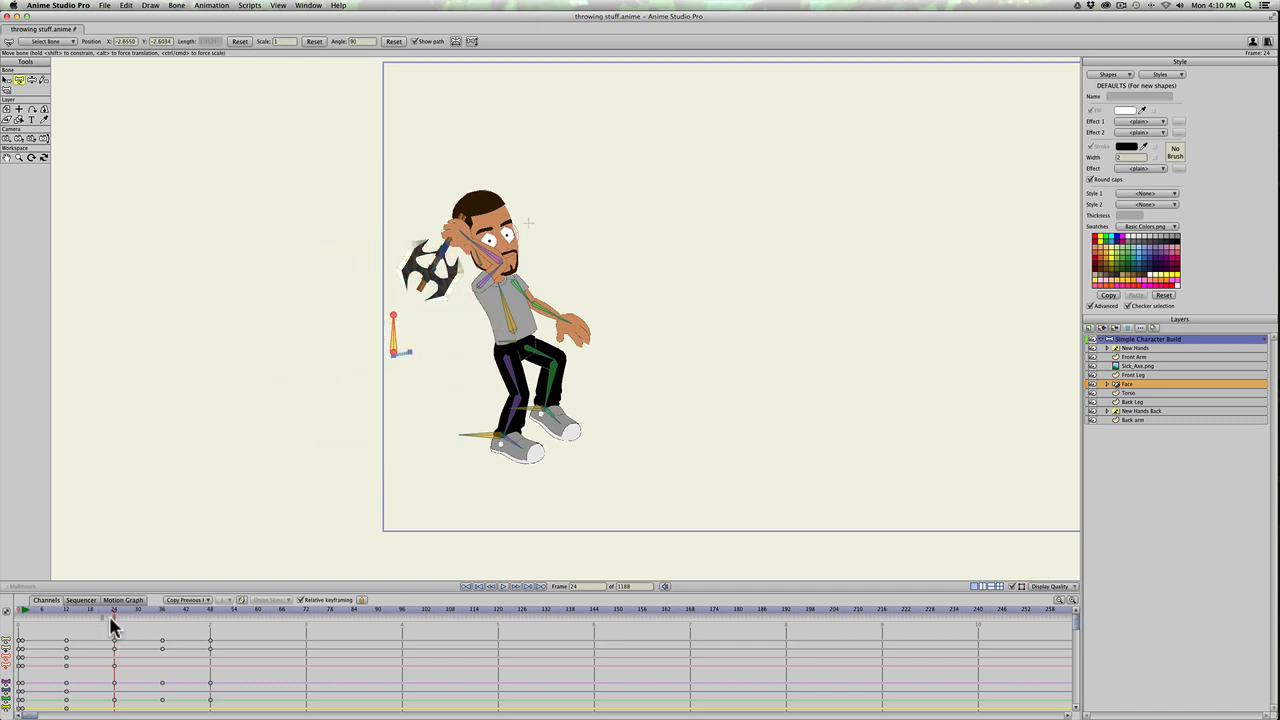
{"action": "left_click_drag", "start_coordinate": [111, 612], "coordinate": [164, 615]}
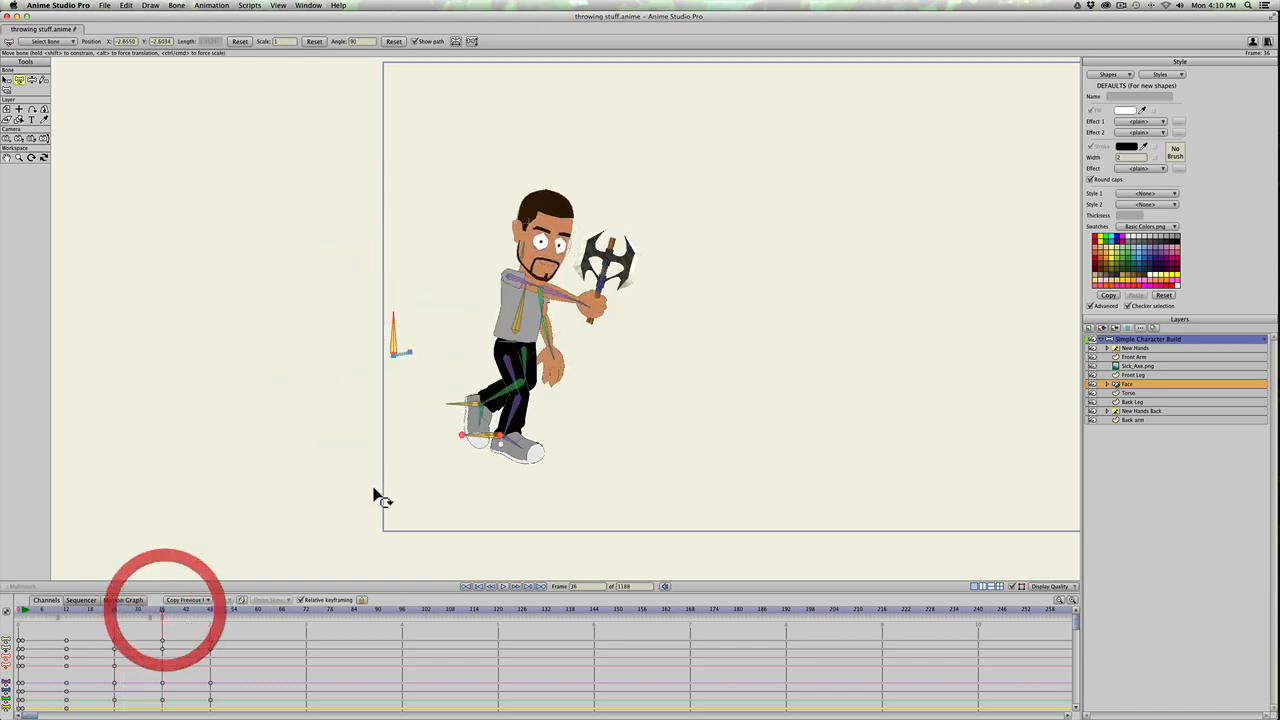
{"action": "left_click_drag", "start_coordinate": [394, 352], "coordinate": [392, 347]}
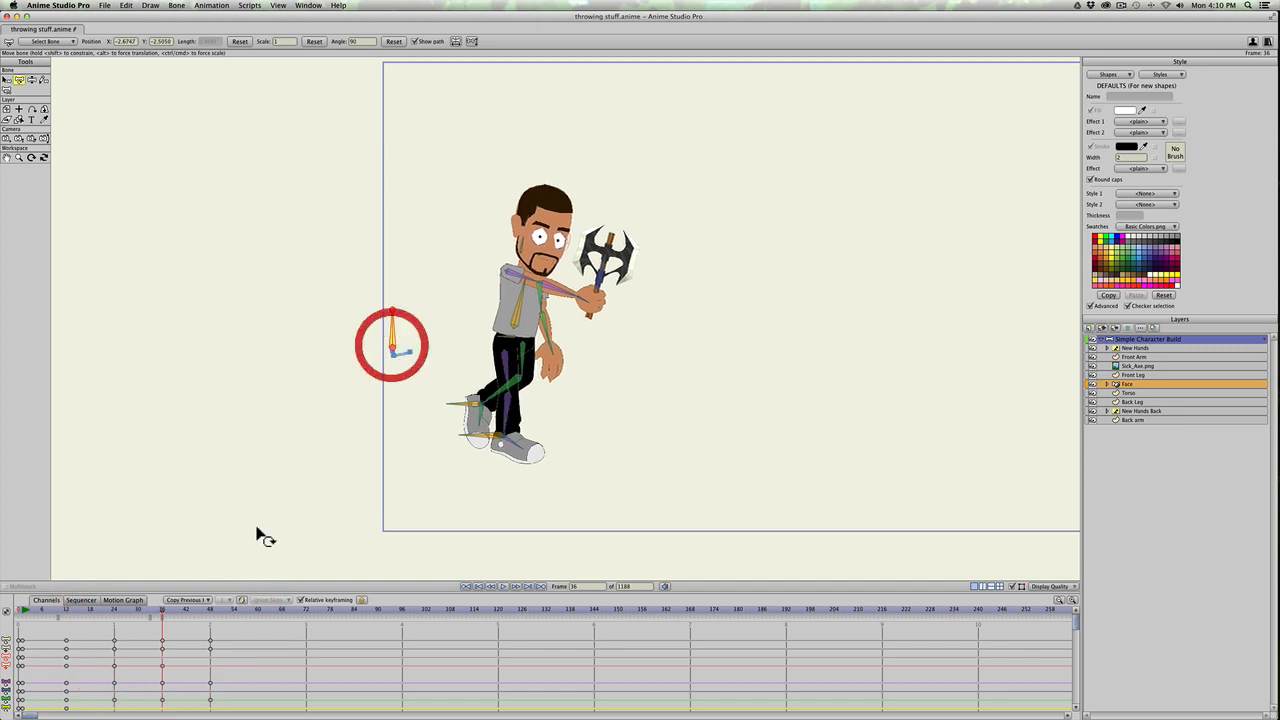
Step: At frame 48, move the body control bone forward and shift the back foot slightly forward with Manipulate Bones
{"action": "left_click_drag", "start_coordinate": [135, 617], "coordinate": [210, 619]}
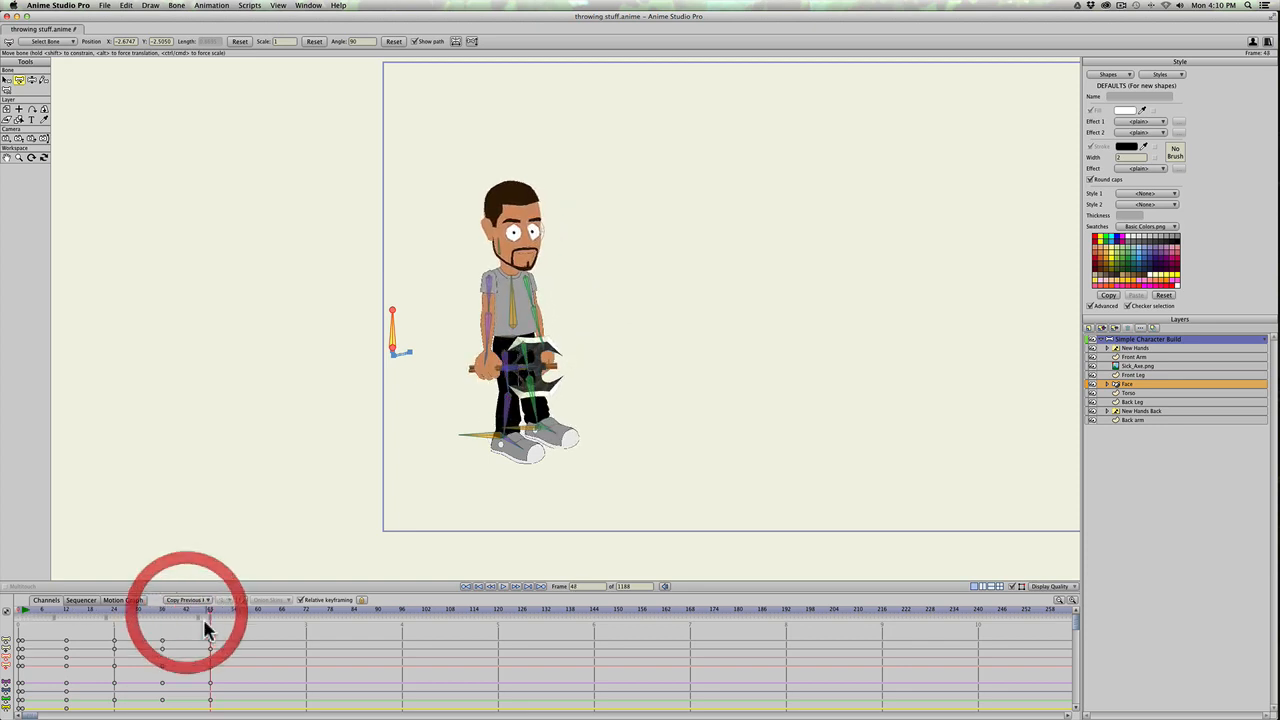
{"action": "left_click_drag", "start_coordinate": [390, 351], "coordinate": [410, 351]}
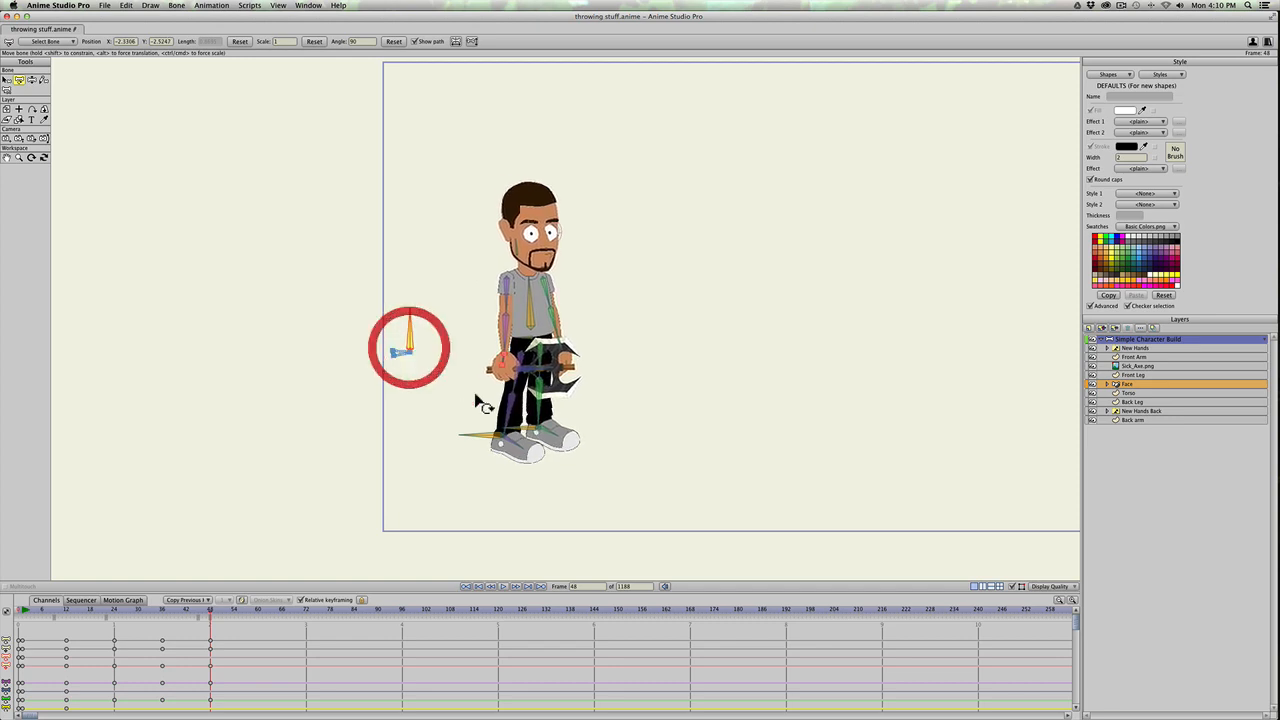
{"action": "left_click", "coordinate": [548, 434]}
{"action": "key", "text": "super+z"}
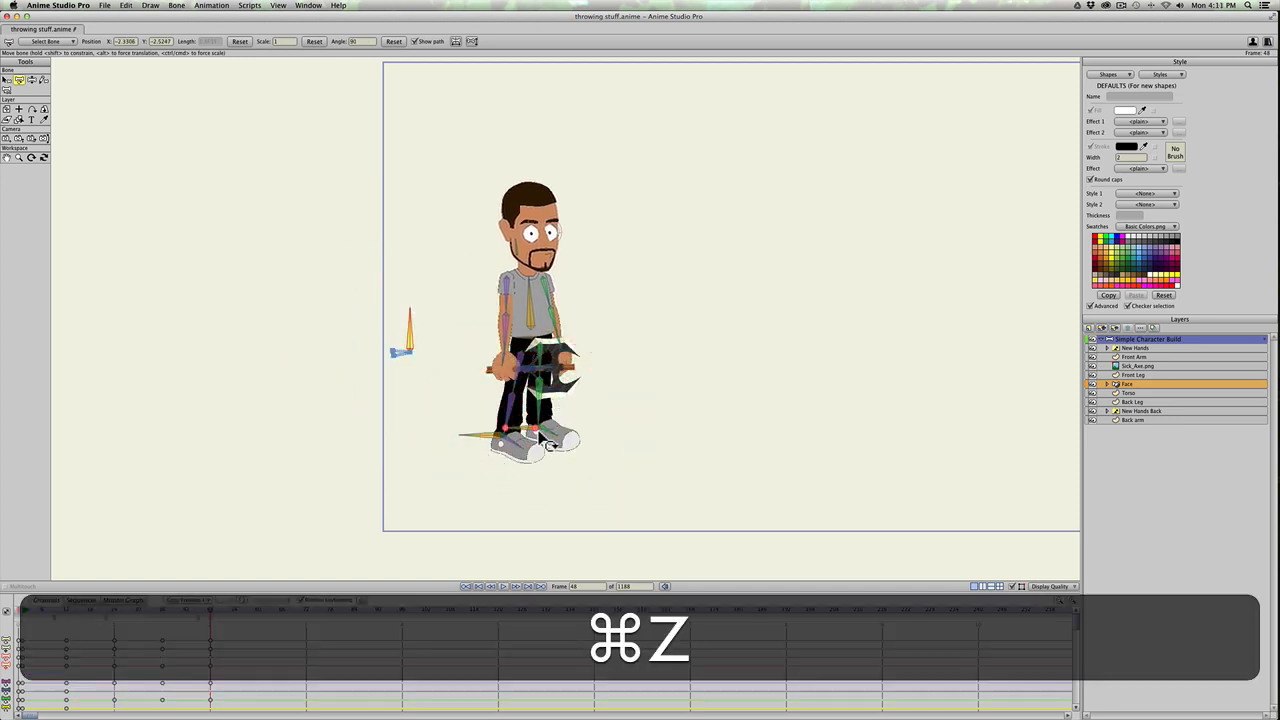
{"action": "key", "text": "z"}
{"action": "left_click", "coordinate": [548, 431]}
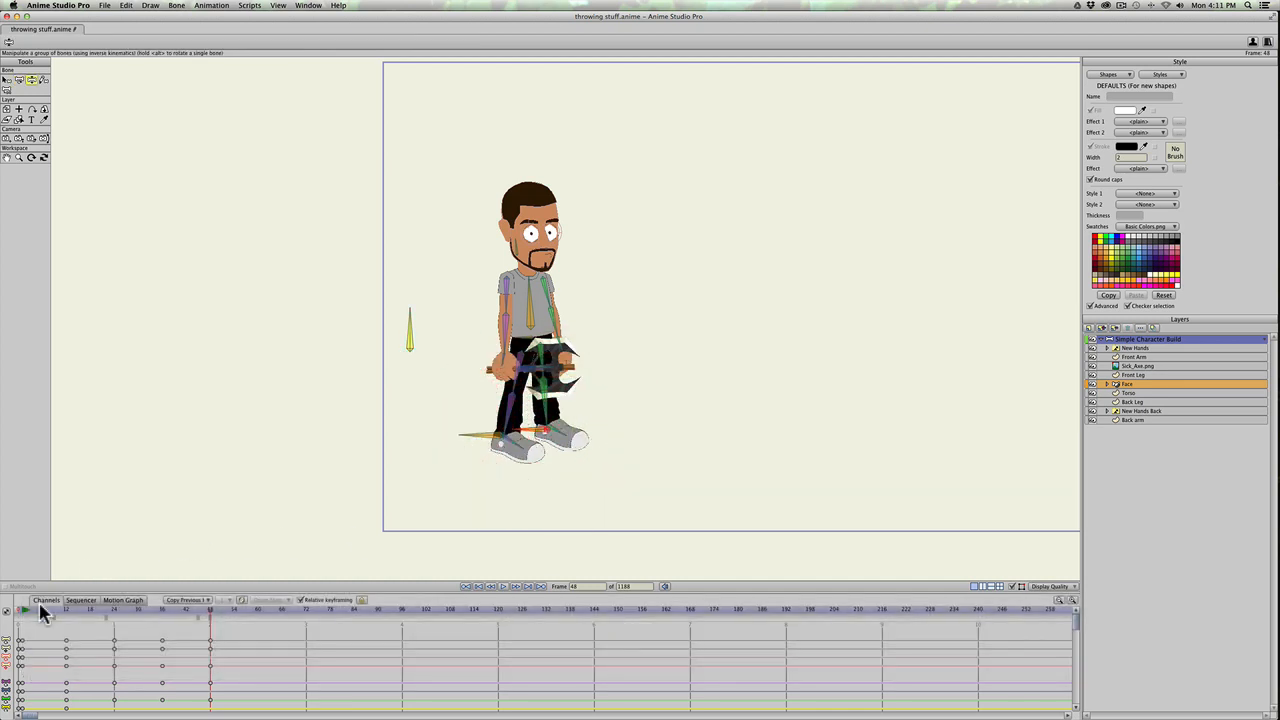
Step: Scrub and play back the wind-up and throw to judge its timing
{"action": "left_click_drag", "start_coordinate": [72, 609], "coordinate": [237, 609]}
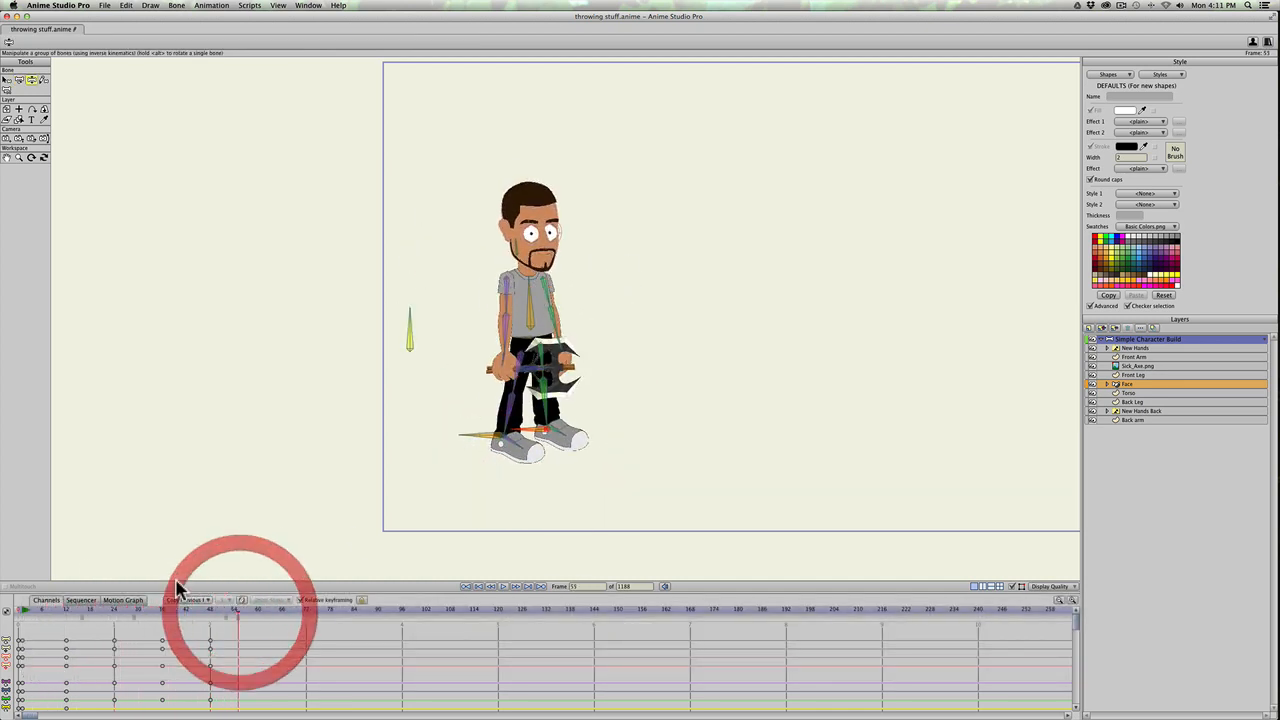
{"action": "scroll", "coordinate": [275, 527], "scroll_direction": "down", "scroll_amount": 3}
{"action": "scroll", "coordinate": [280, 530], "scroll_direction": "up", "scroll_amount": 2}
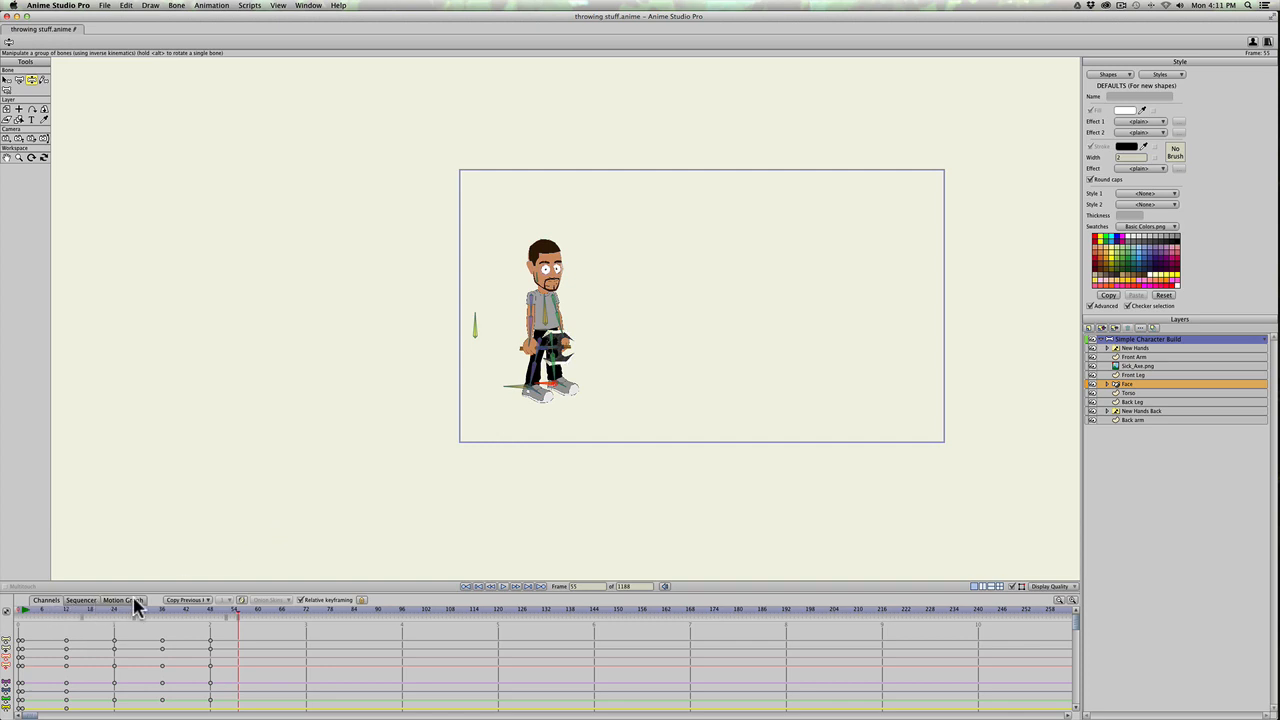
{"action": "left_click_drag", "start_coordinate": [155, 582], "coordinate": [158, 558]}
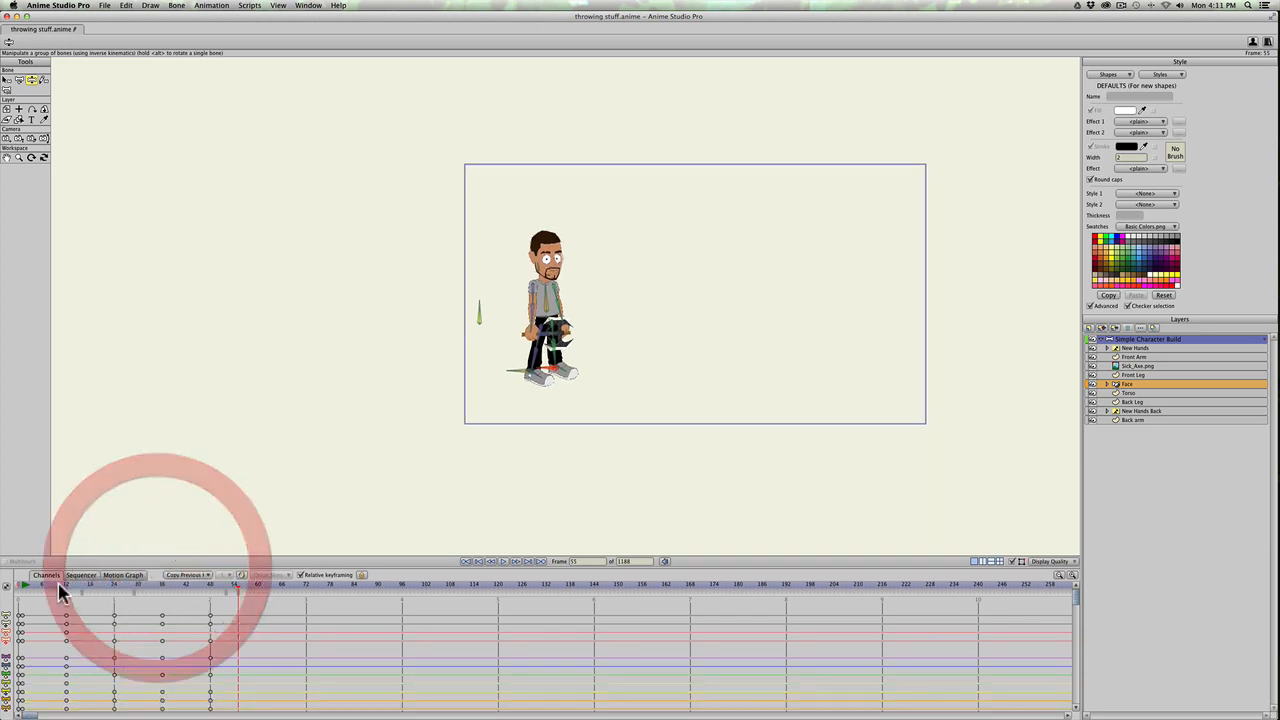
{"action": "mouse_move", "coordinate": [63, 584]}
{"action": "left_mouse_down"}
{"action": "mouse_move", "coordinate": [166, 589]}
{"action": "mouse_move", "coordinate": [72, 592]}
{"action": "left_mouse_up"}
{"action": "key", "text": "space"}
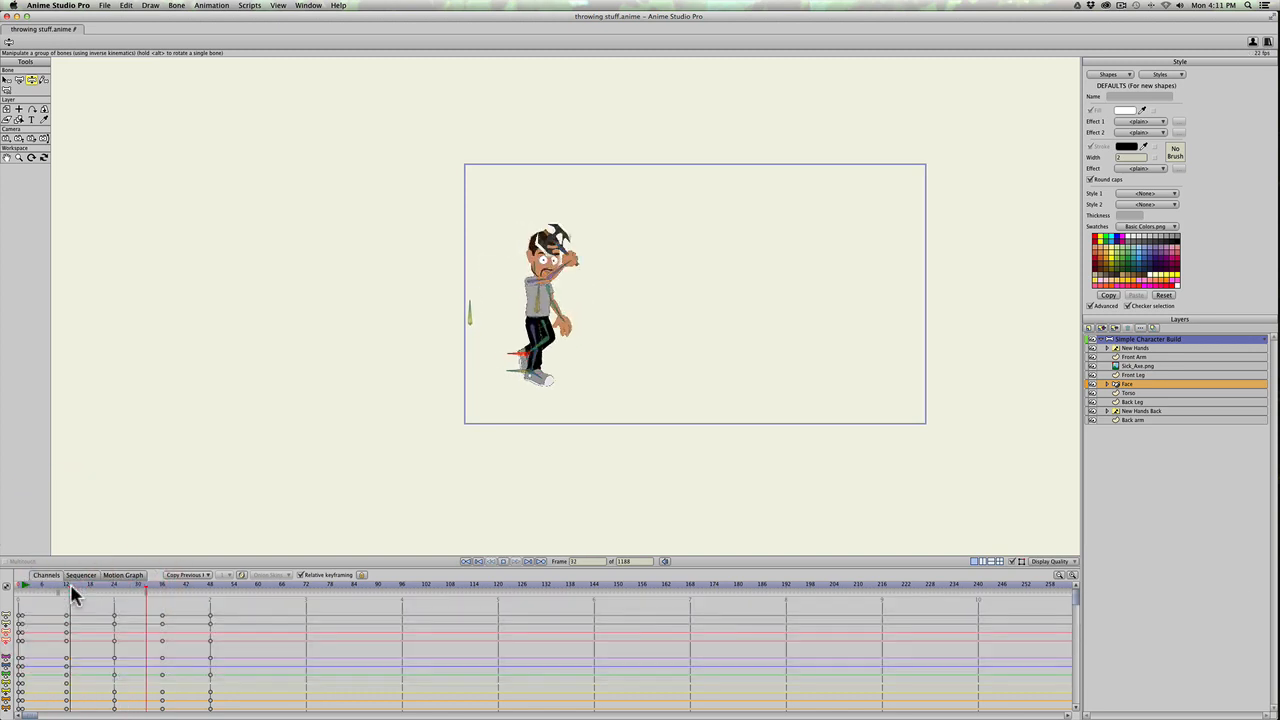
{"action": "key", "text": "space"}
{"action": "left_click", "coordinate": [50, 585]}
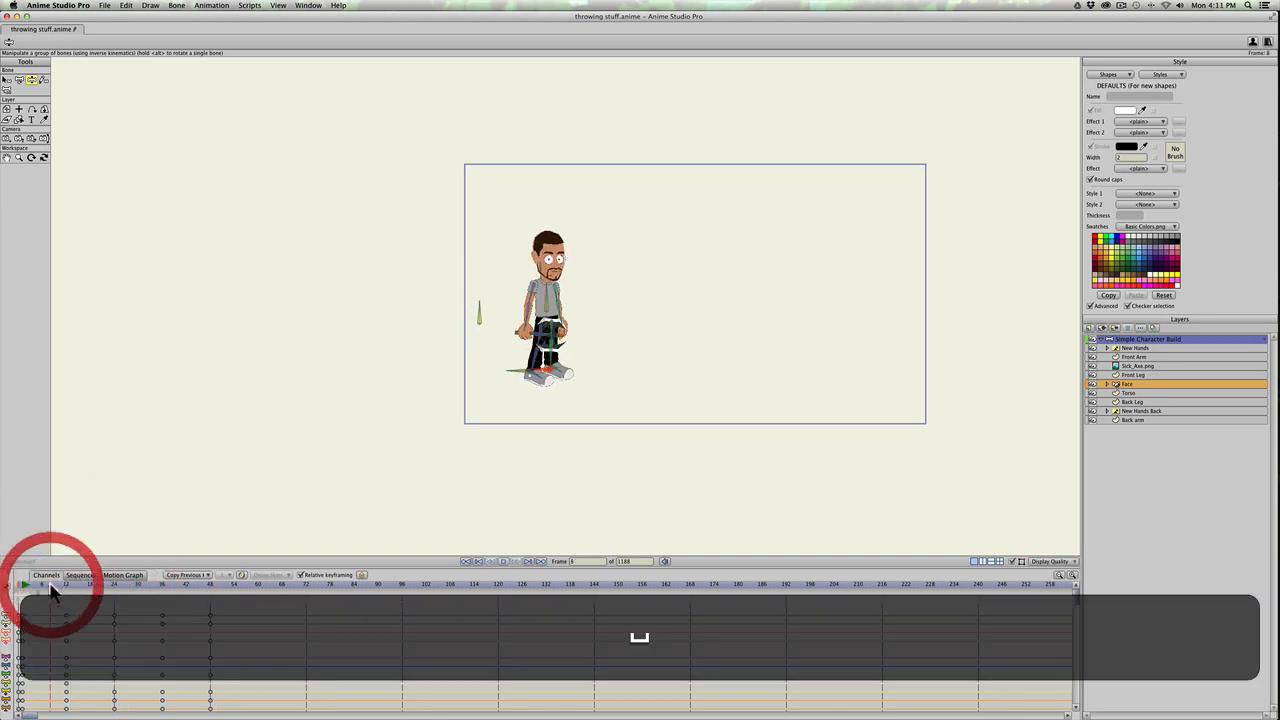
{"action": "key", "text": "space"}
{"action": "key", "text": "space"}
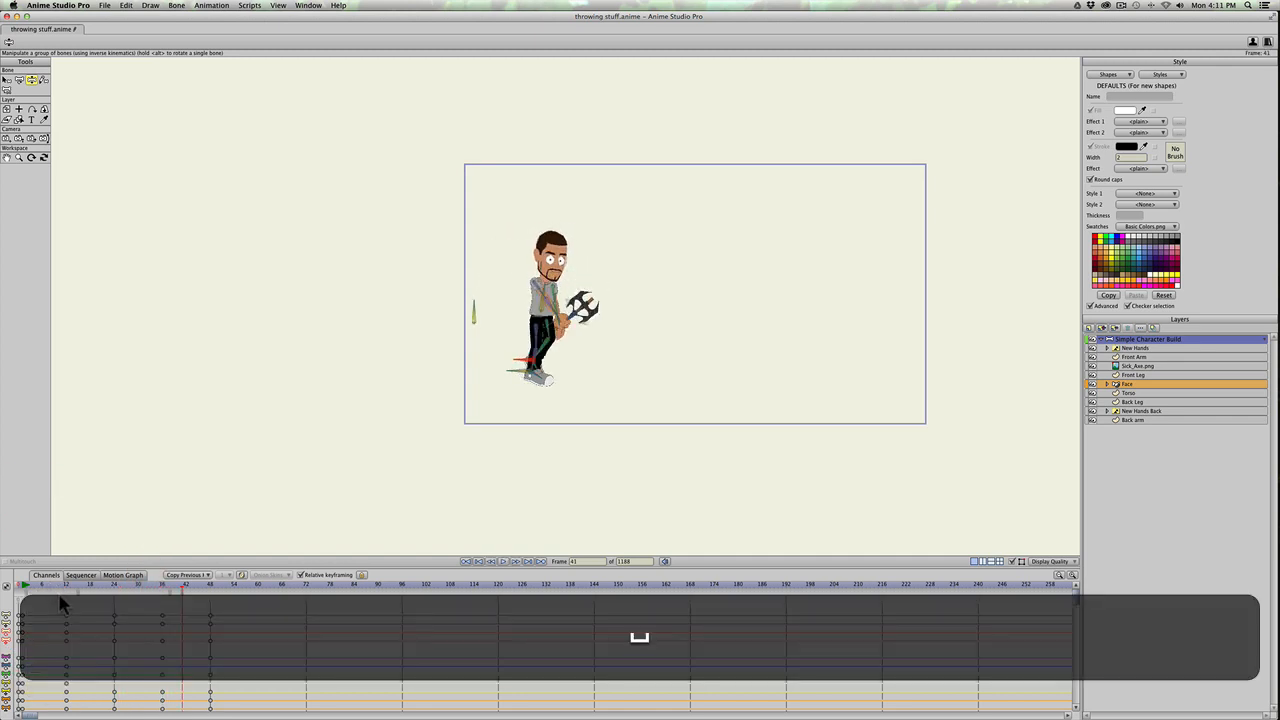
Step: Enlarge the timeline and compress all keyframes between frames 12 and 48 so the last set falls at frame 30
{"action": "left_click_drag", "start_coordinate": [155, 567], "coordinate": [157, 519]}
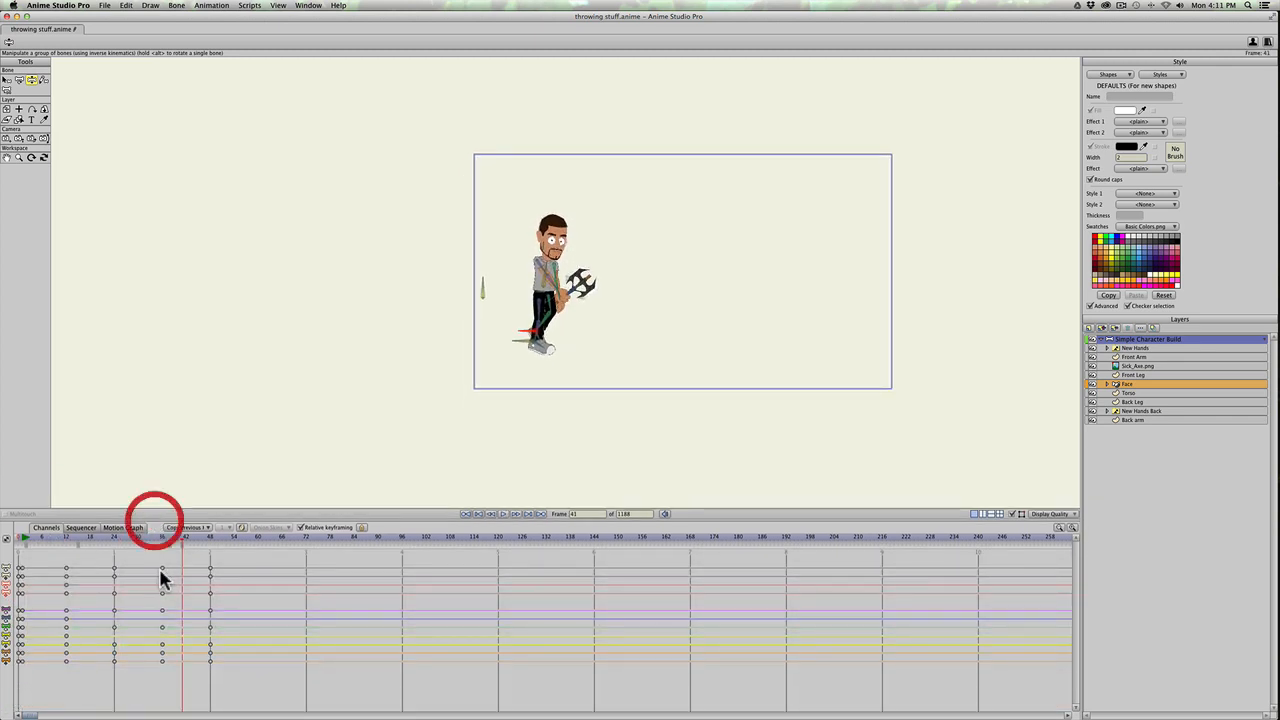
{"action": "left_click_drag", "start_coordinate": [238, 686], "coordinate": [52, 568]}
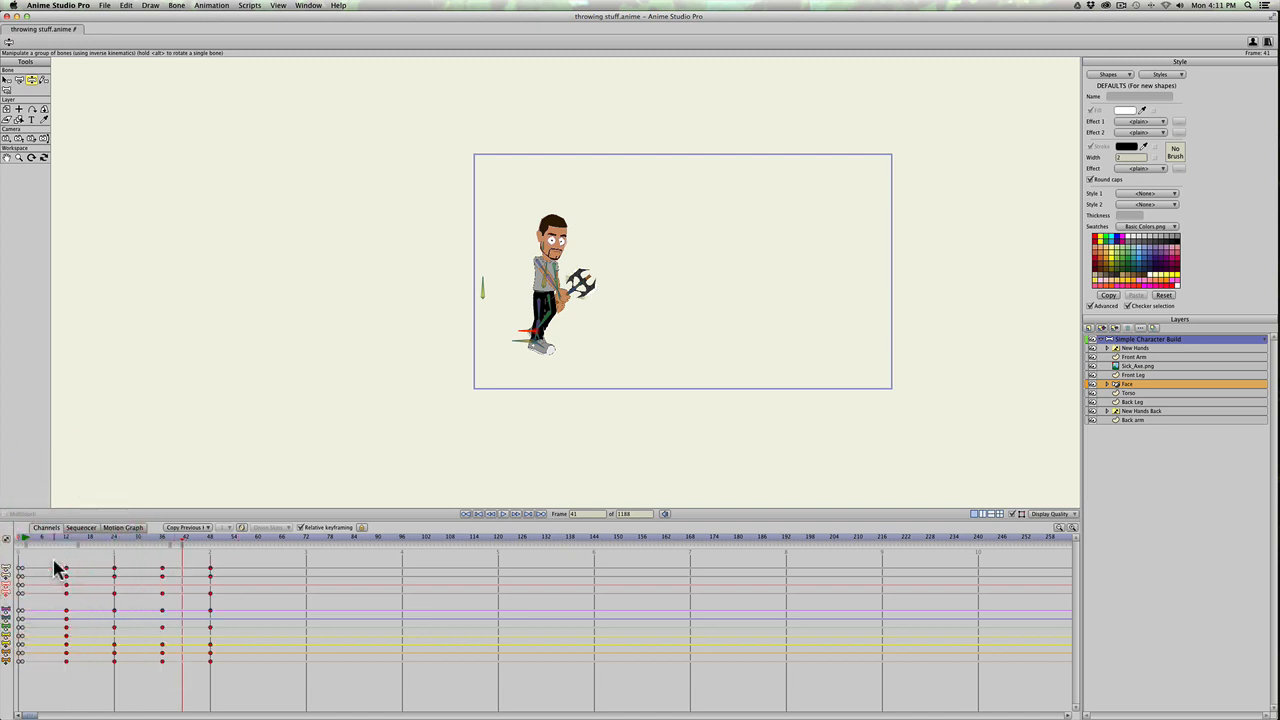
{"action": "key", "text": "super"}
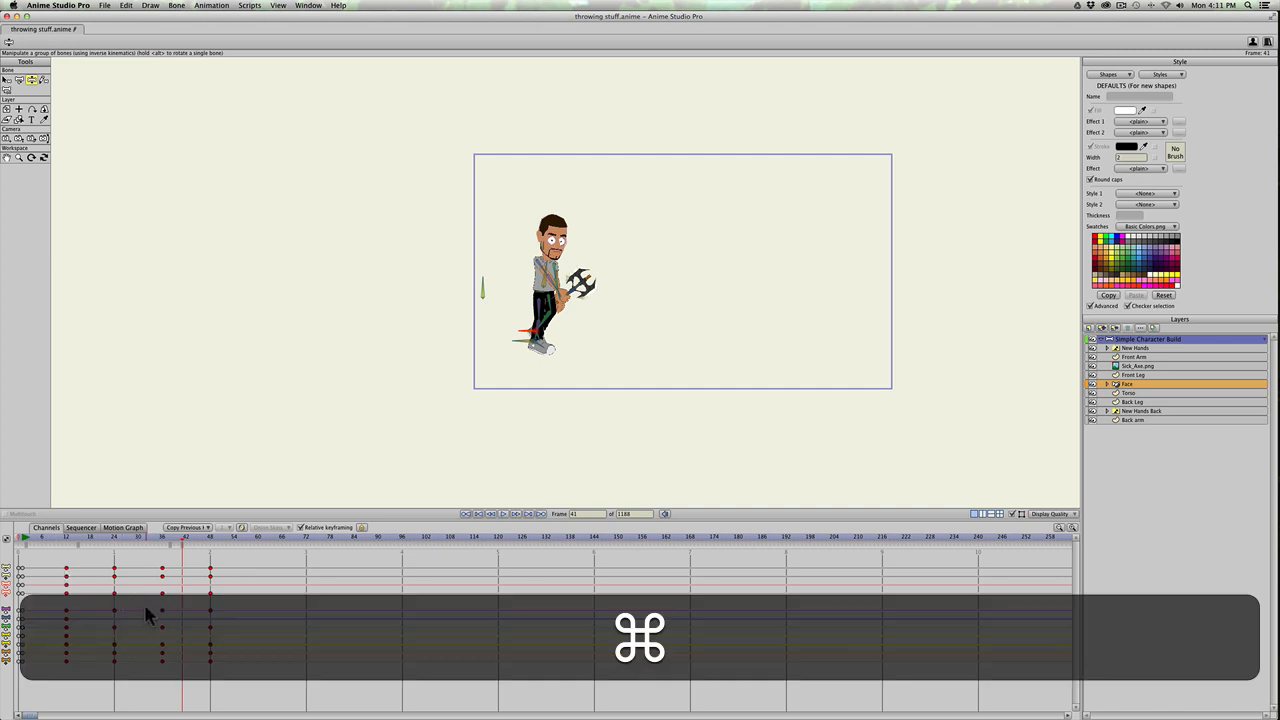
{"action": "key", "text": "alt"}
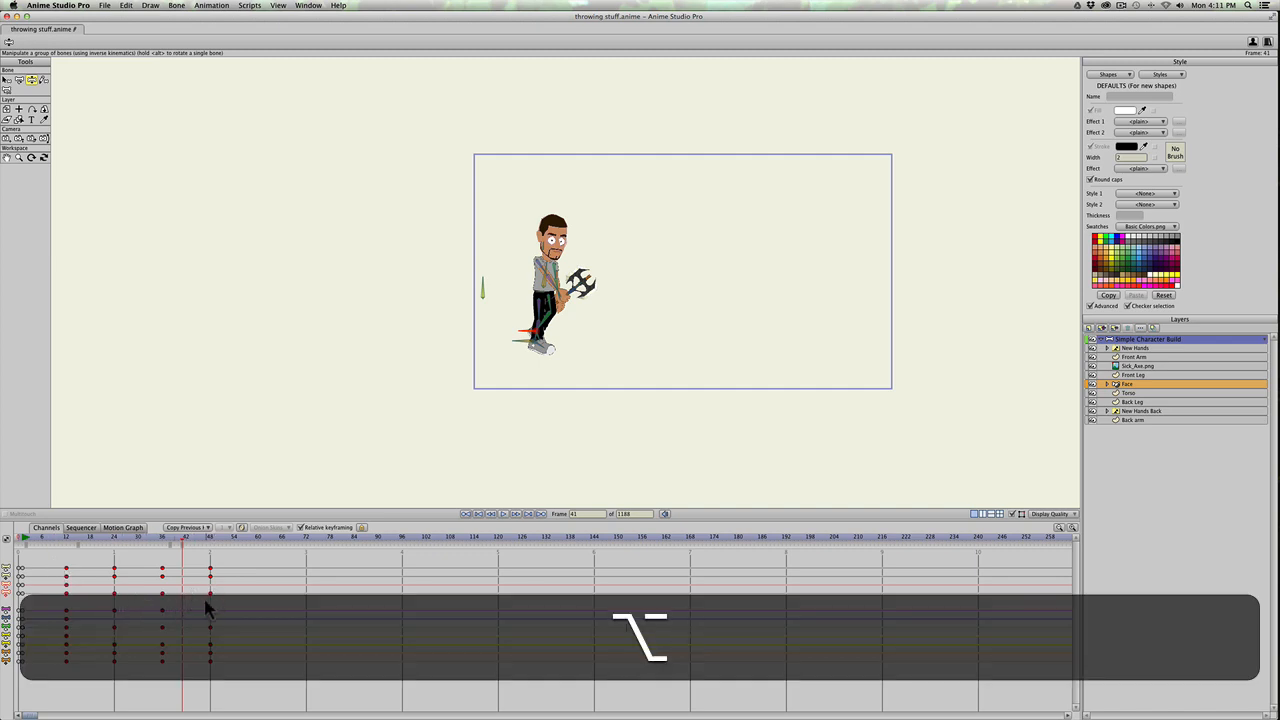
{"action": "left_click_drag", "start_coordinate": [212, 578], "coordinate": [138, 575]}
Step: Replay the shortened throw several times from its start and scrub through it to check the speed
{"action": "left_click", "coordinate": [60, 541]}
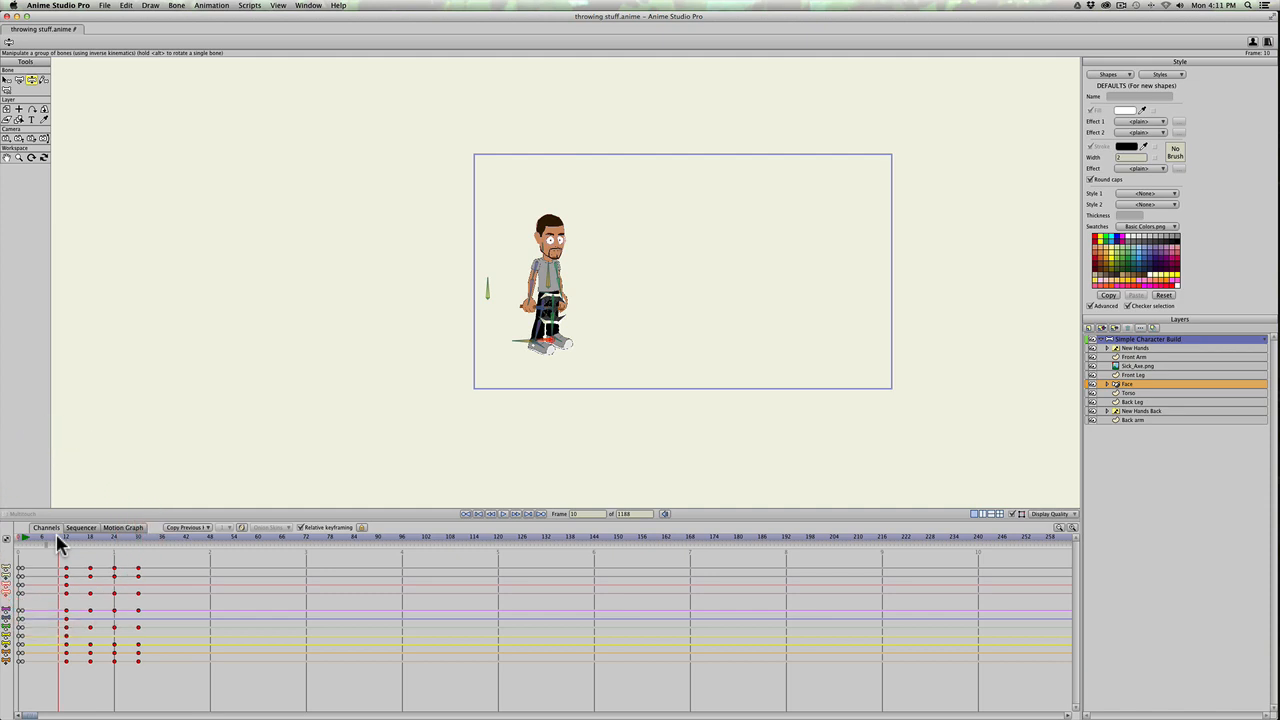
{"action": "key", "text": "space"}
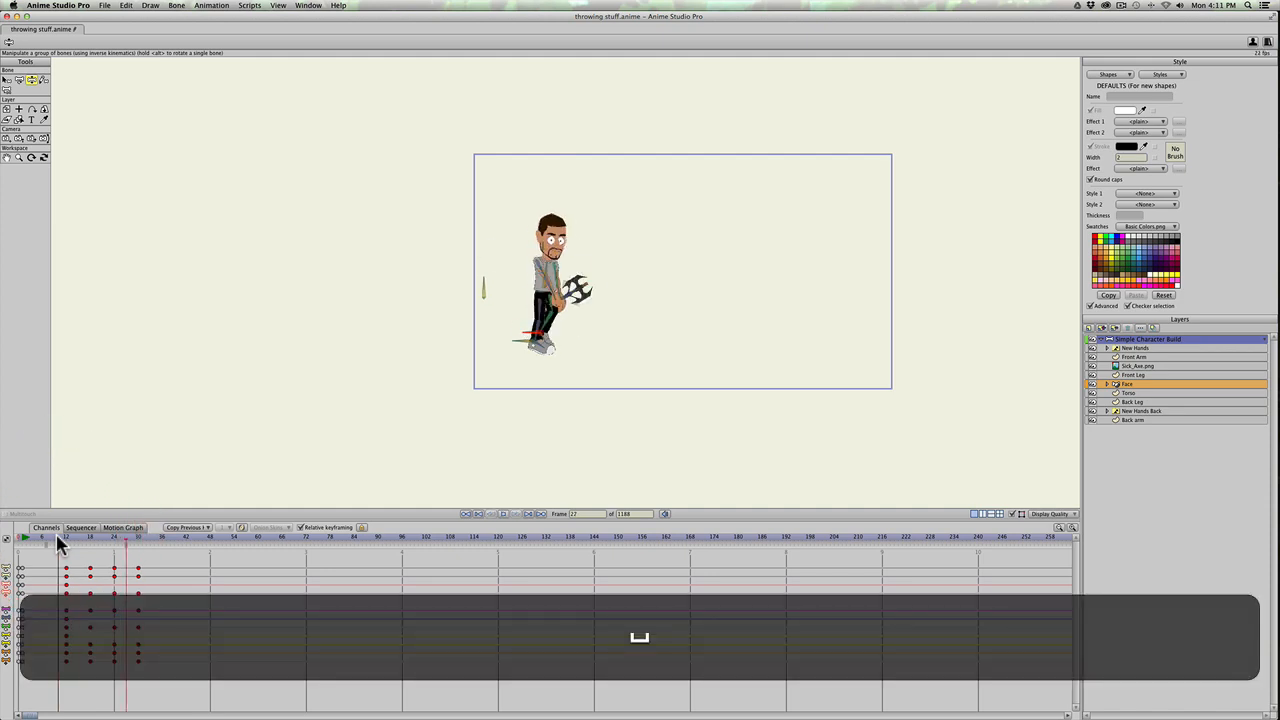
{"action": "key", "text": "space"}
{"action": "left_click", "coordinate": [53, 537]}
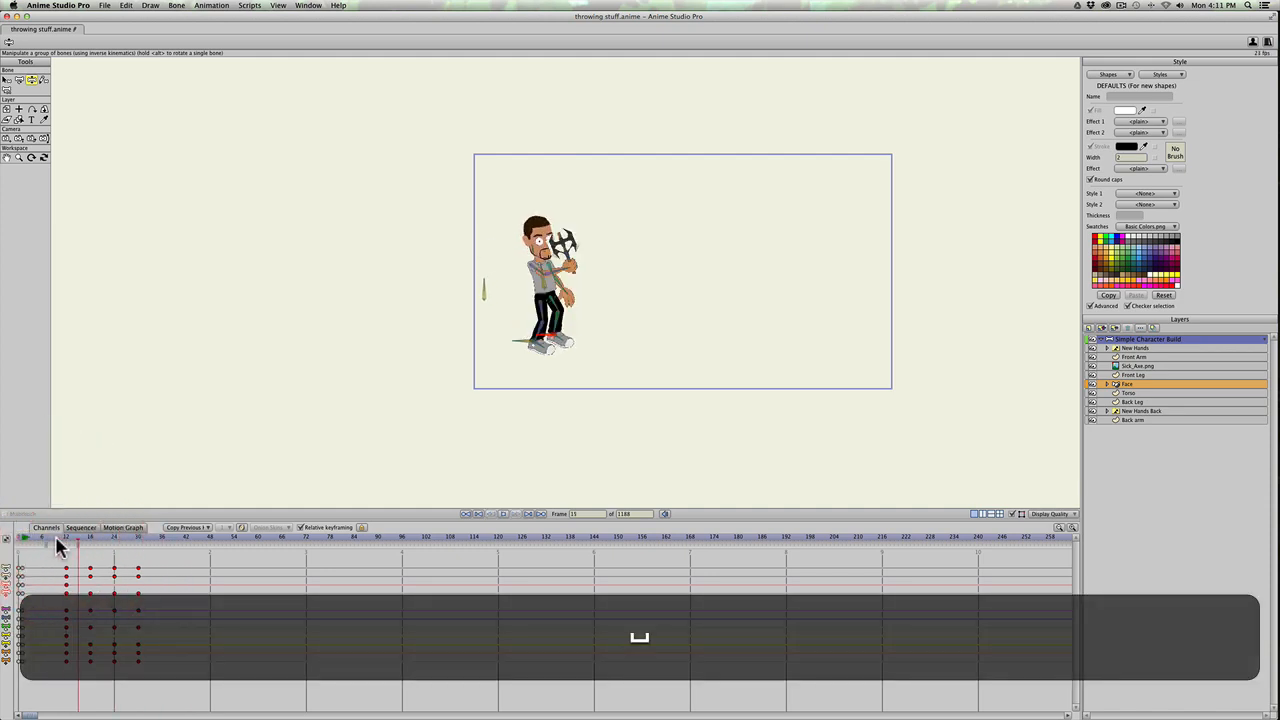
{"action": "key", "text": "space"}
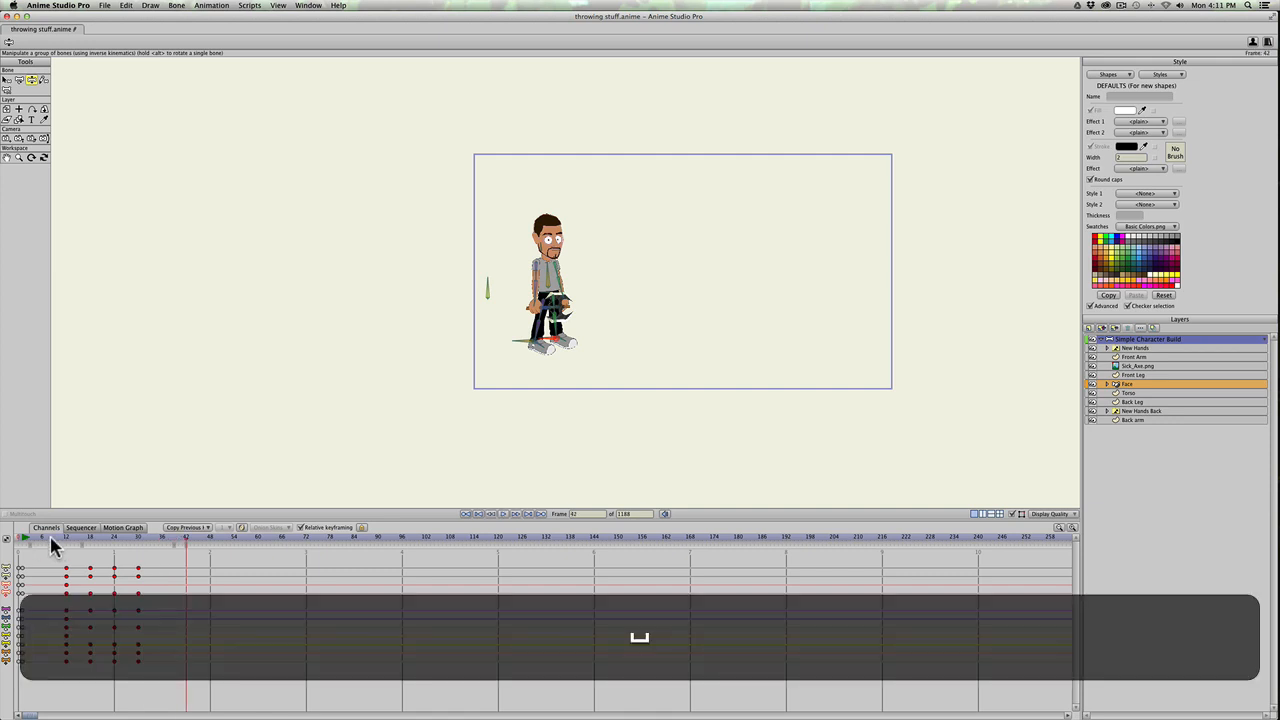
{"action": "left_click", "coordinate": [53, 537]}
{"action": "key", "text": "space"}
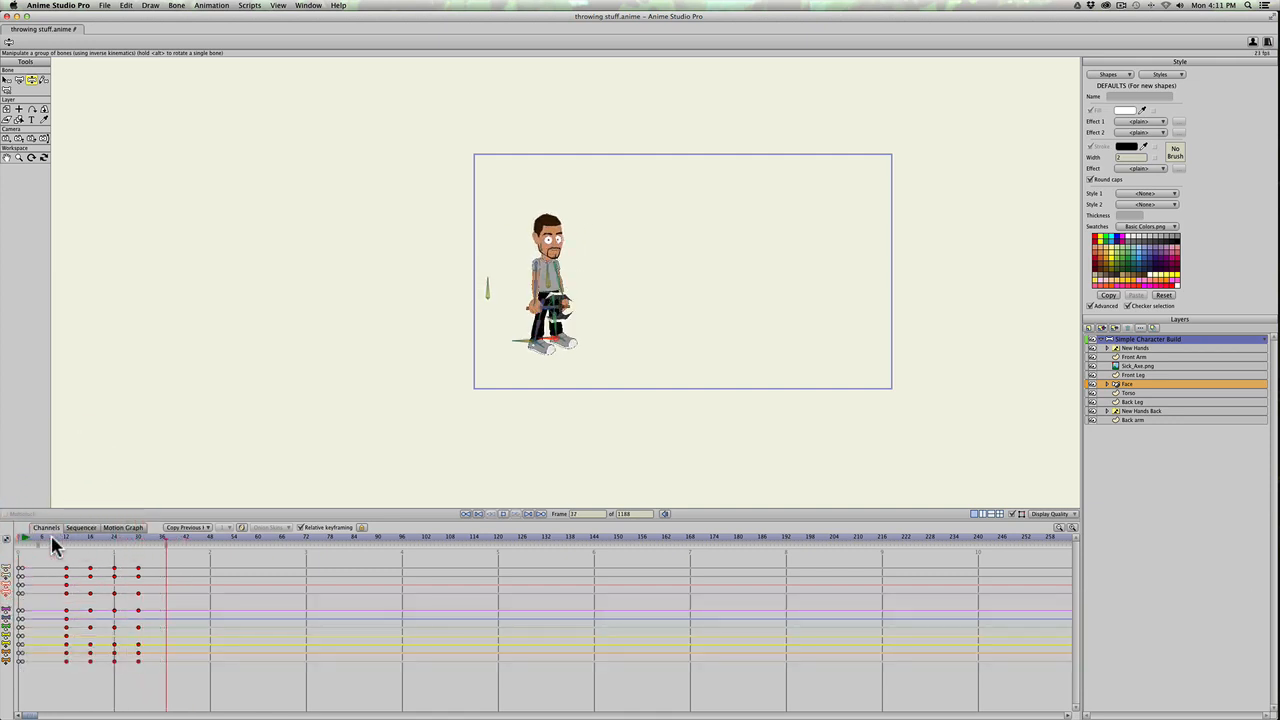
{"action": "key", "text": "space"}
{"action": "left_click", "coordinate": [52, 539]}
{"action": "left_click_drag", "start_coordinate": [75, 545], "coordinate": [147, 550]}
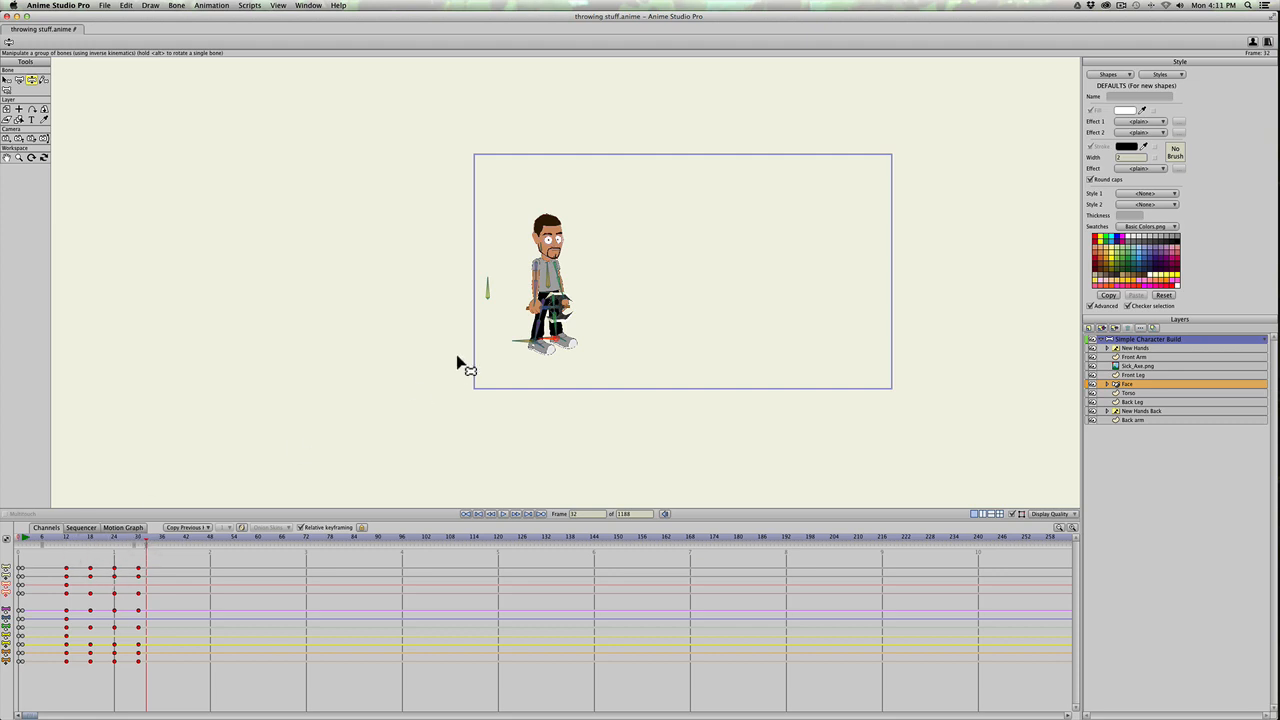
Step: Scrub through the throw to frame 15 and examine the in-between wind-up pose up close
{"action": "left_click_drag", "start_coordinate": [43, 533], "coordinate": [126, 543]}
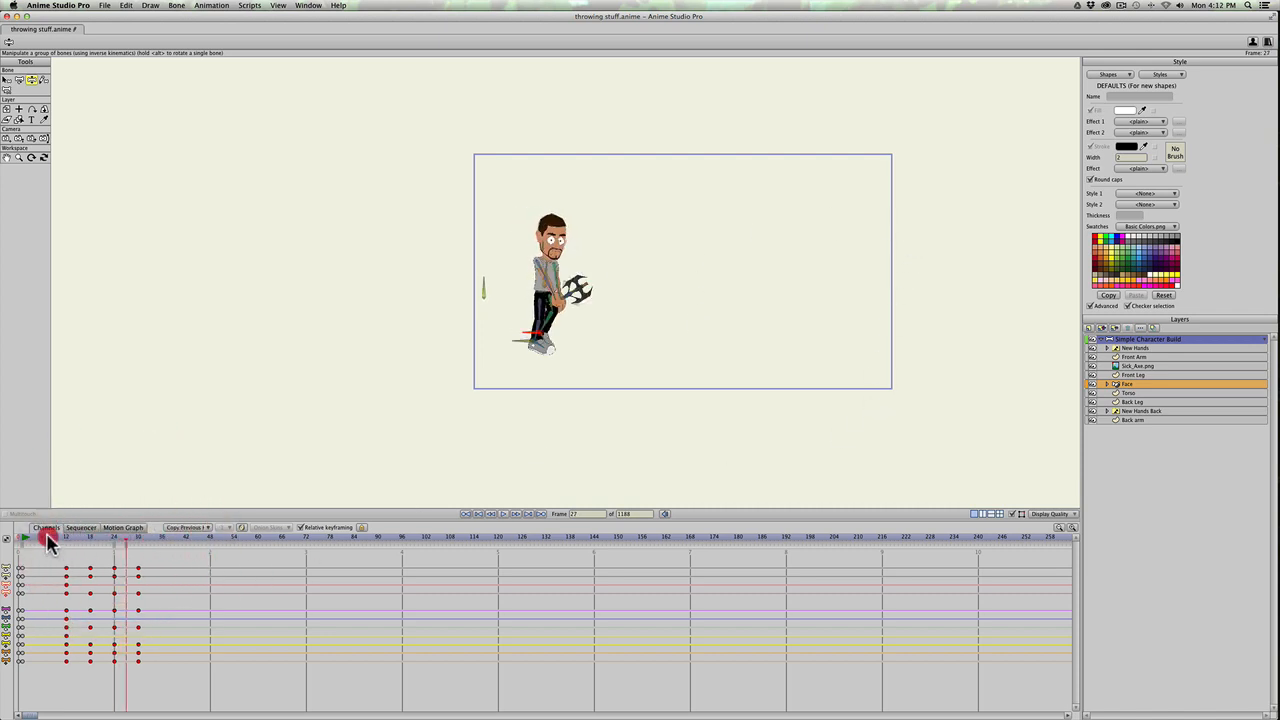
{"action": "mouse_move", "coordinate": [48, 540]}
{"action": "left_mouse_down"}
{"action": "mouse_move", "coordinate": [106, 537]}
{"action": "mouse_move", "coordinate": [70, 538]}
{"action": "left_mouse_up"}
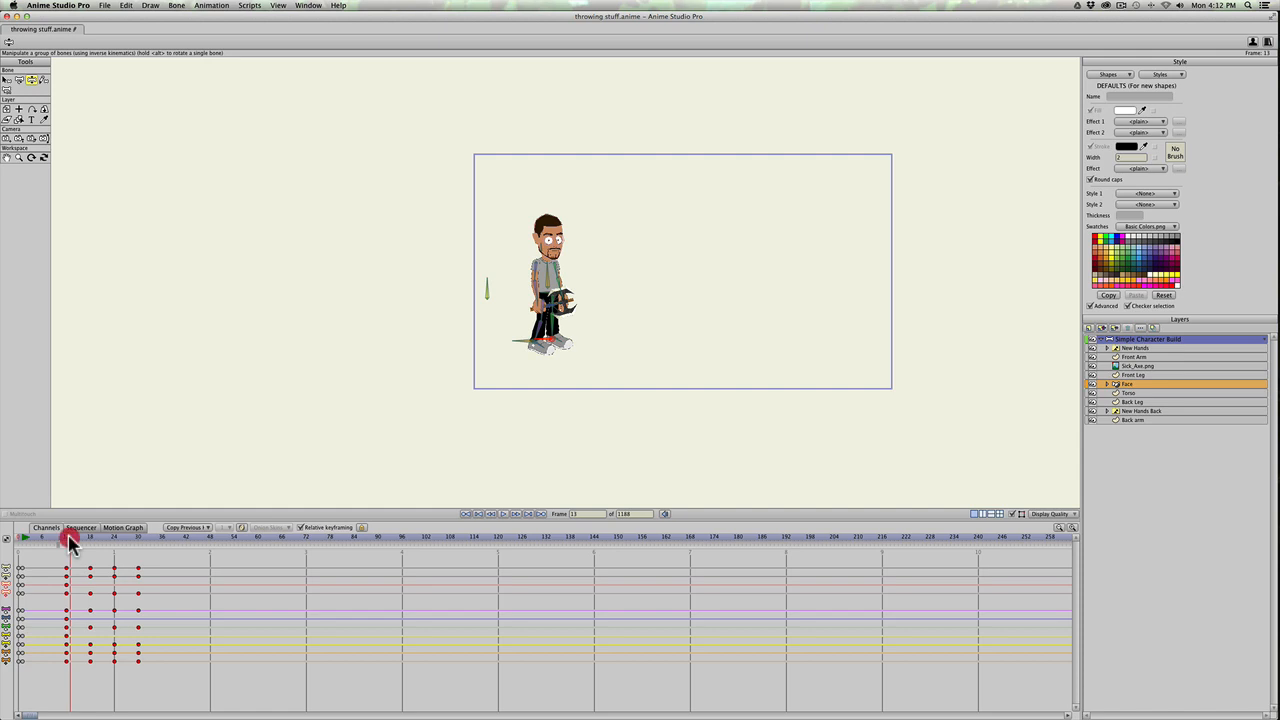
{"action": "key", "text": "Right"}
{"action": "key", "text": "Right"}
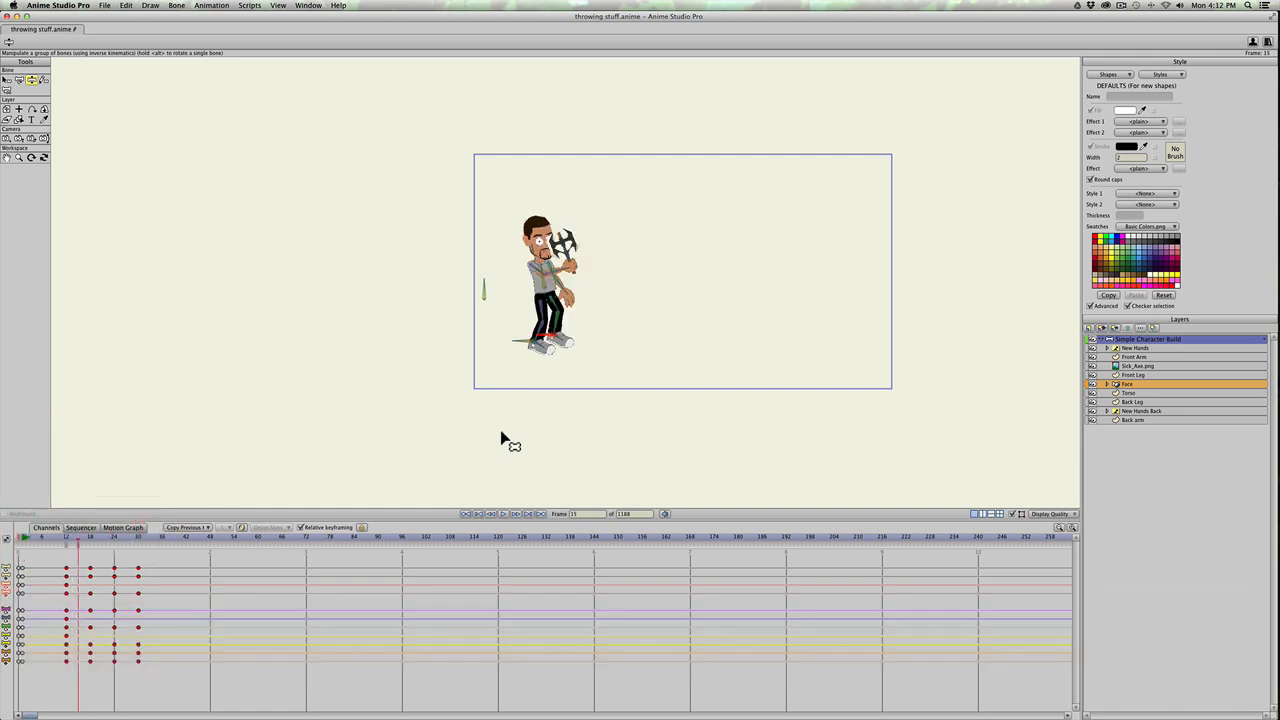
{"action": "scroll", "coordinate": [503, 420], "scroll_direction": "down", "scroll_amount": 2}
{"action": "scroll", "coordinate": [506, 392], "scroll_direction": "up", "scroll_amount": 15}
{"action": "scroll", "coordinate": [507, 393], "scroll_direction": "down", "scroll_amount": 4}
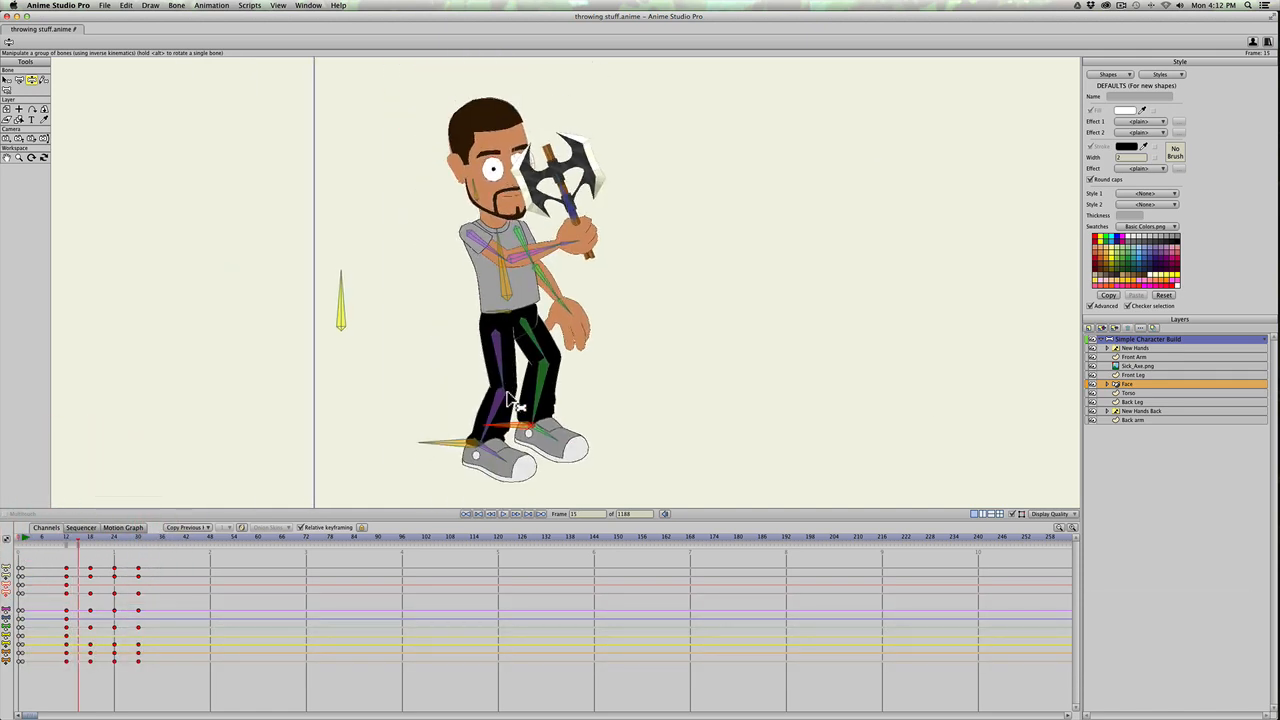
{"action": "scroll", "coordinate": [512, 402], "scroll_direction": "down", "scroll_amount": 6}
{"action": "scroll", "coordinate": [514, 405], "scroll_direction": "up", "scroll_amount": 2}
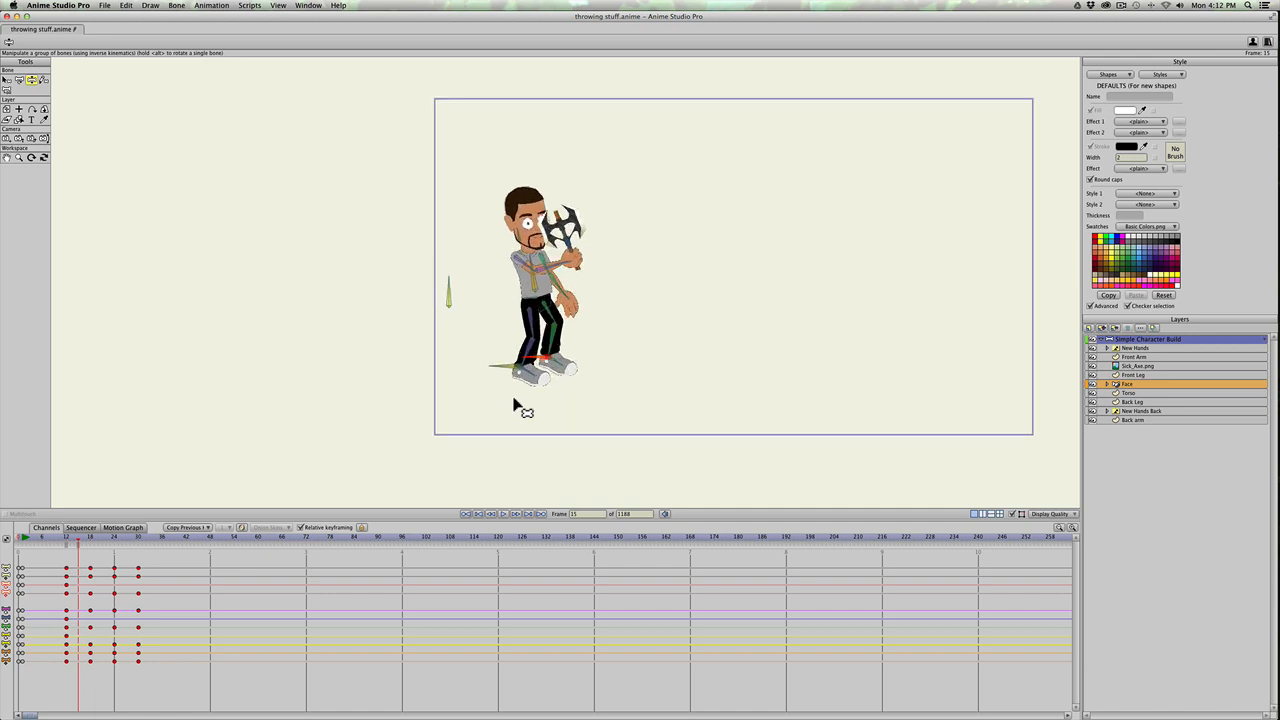
Step: Find the release moment at frame 22 and detach the axe bone from its hand parent there
{"action": "key", "text": "Right"}
{"action": "key", "text": "Right"}
{"action": "key", "text": "Right"}
{"action": "key", "text": "Right"}
{"action": "key", "text": "Right"}
{"action": "key", "text": "Right"}
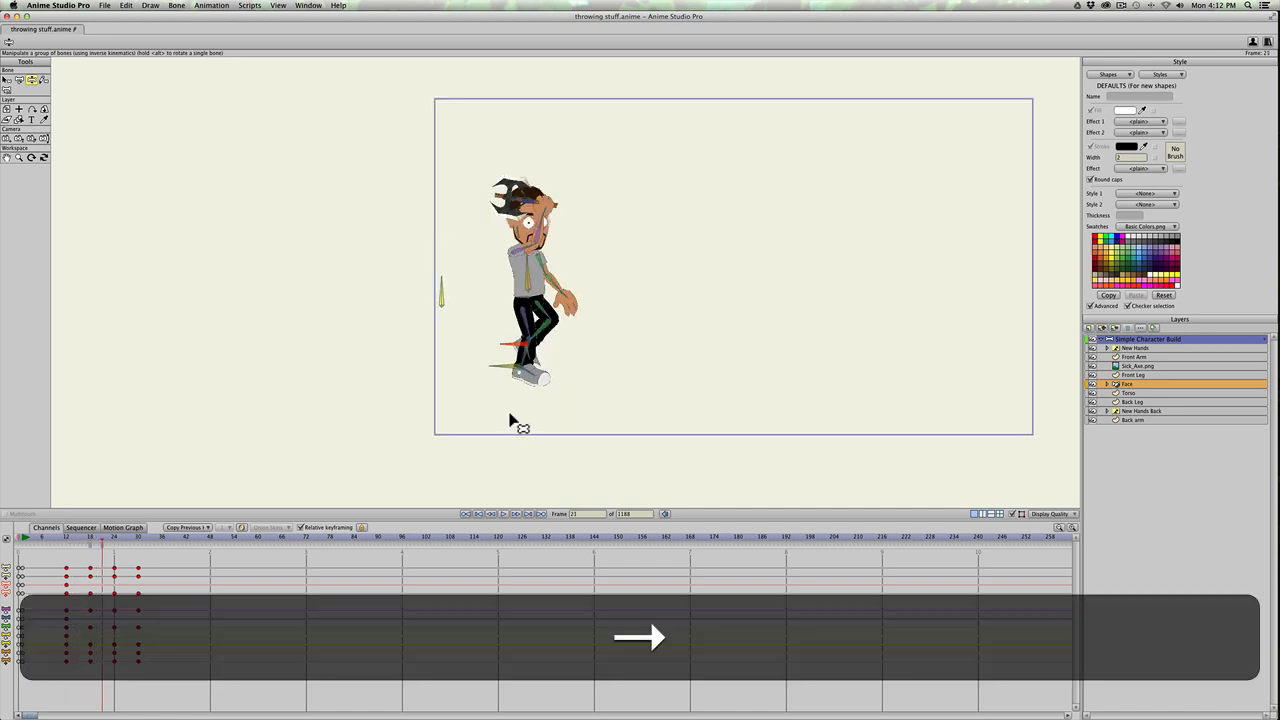
{"action": "key", "text": "Right"}
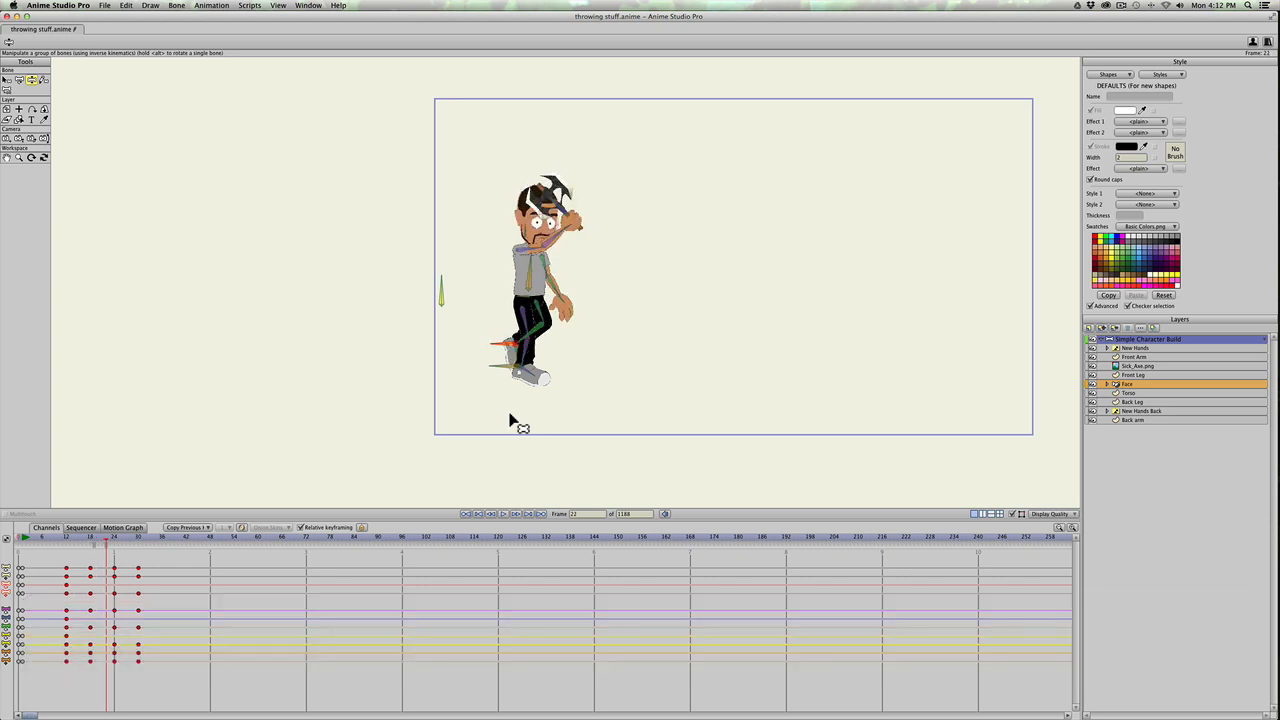
{"action": "key", "text": "Right"}
{"action": "key", "text": "Left"}
{"action": "key", "text": "b"}
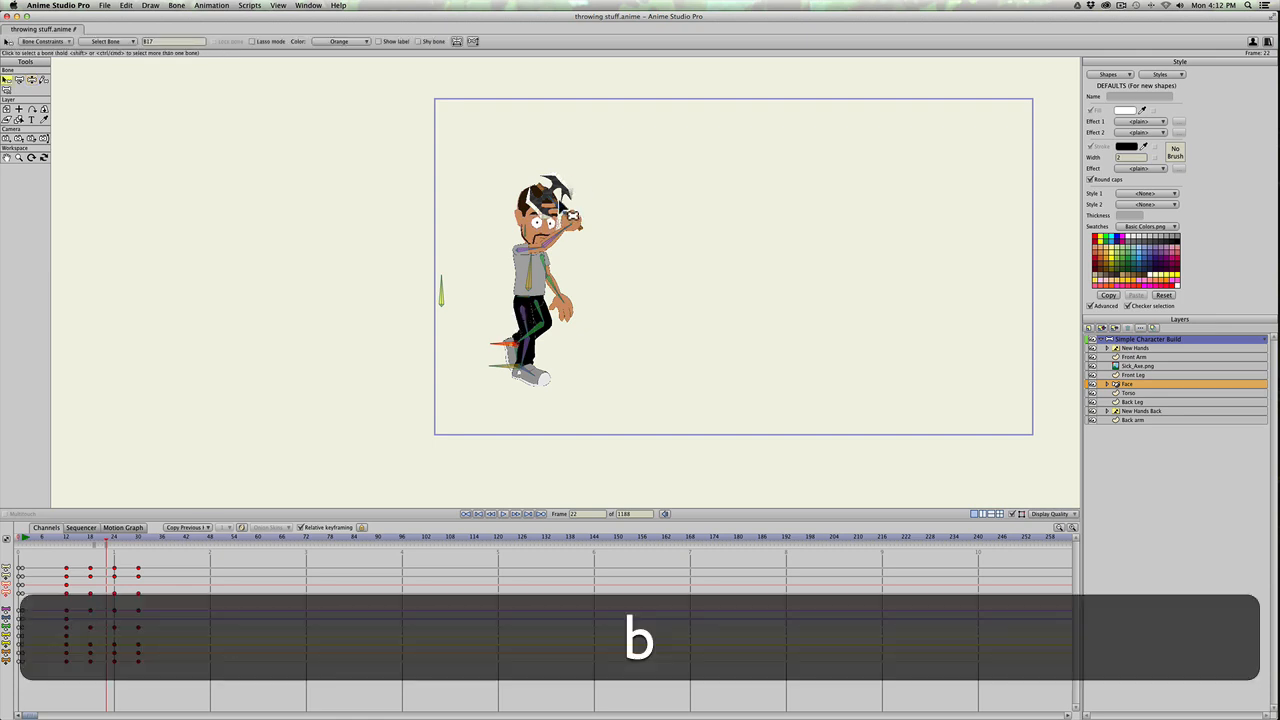
{"action": "left_click", "coordinate": [560, 200]}
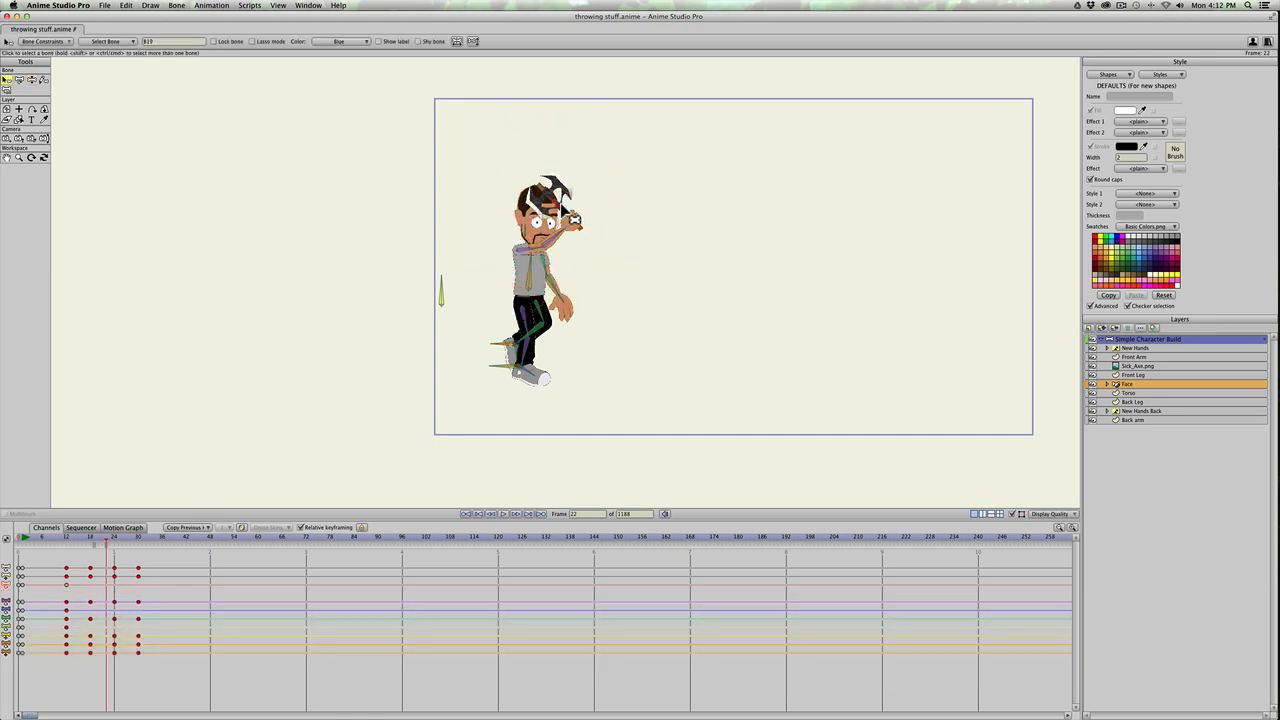
{"action": "key", "text": "p"}
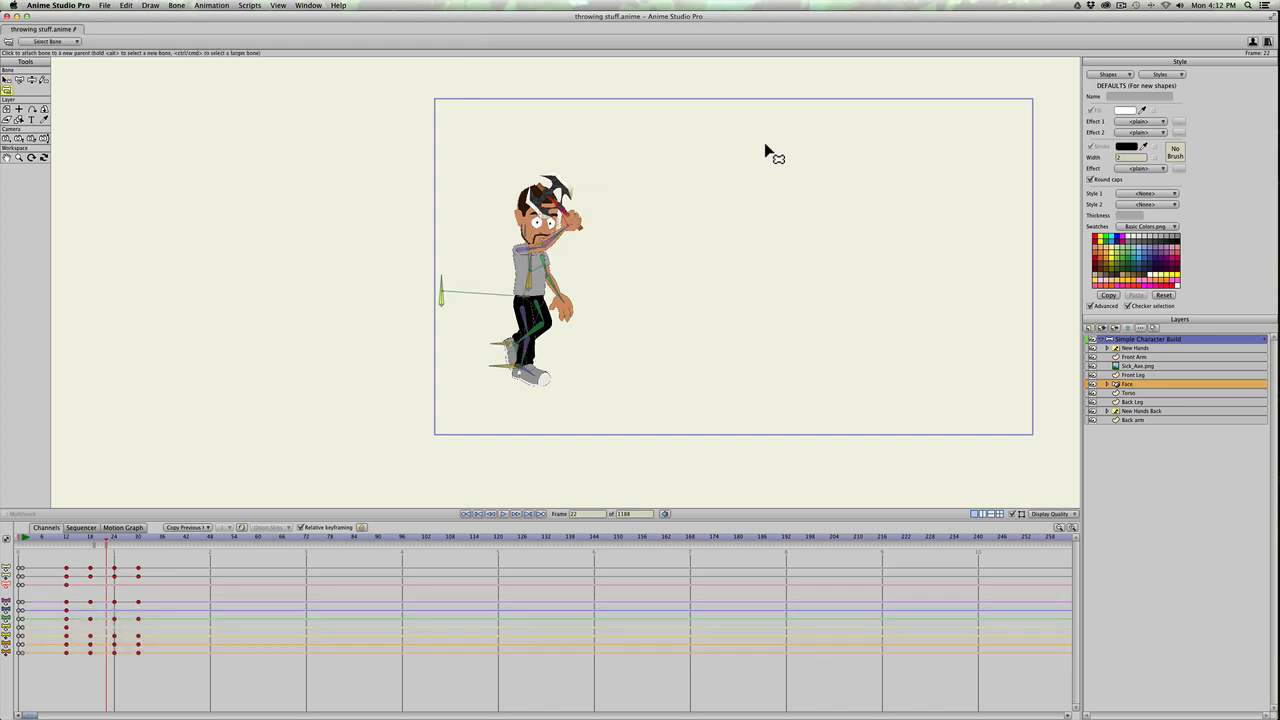
{"action": "left_click", "coordinate": [652, 148]}
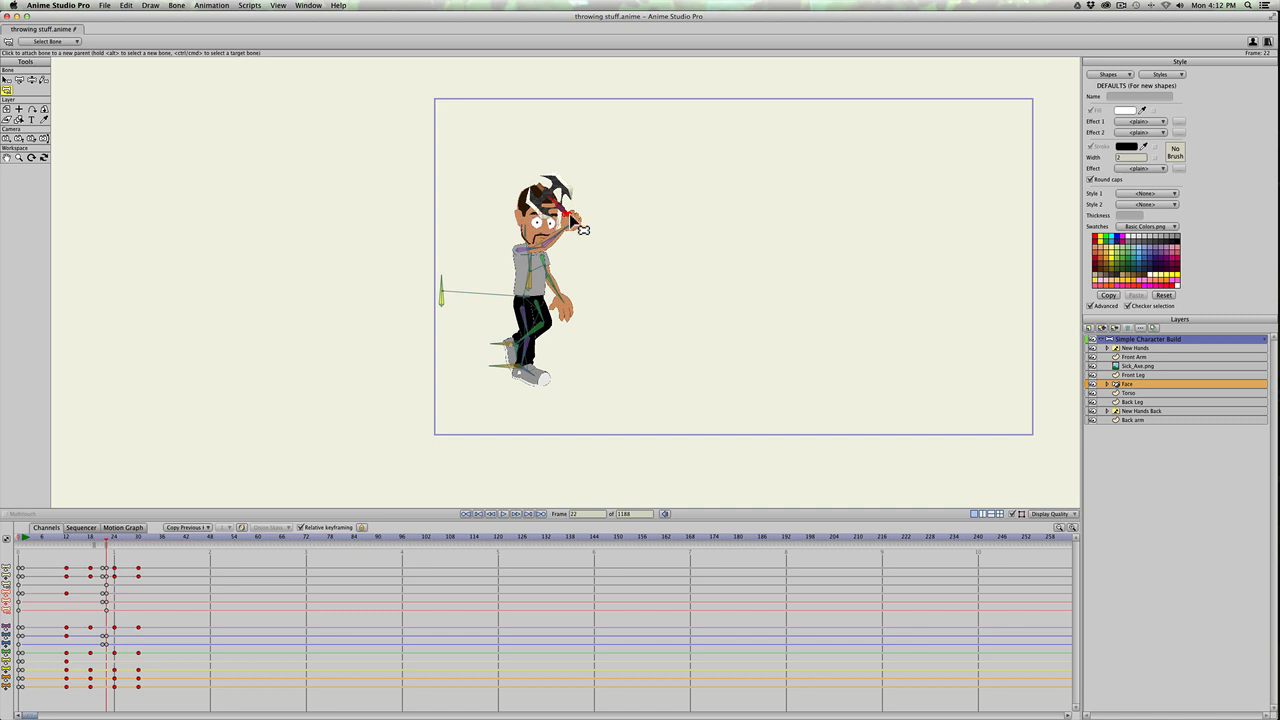
Step: Compare frames 22 and 23 up close to check that the axe separates from the moving hand
{"action": "scroll", "coordinate": [580, 228], "scroll_direction": "up", "scroll_amount": 2}
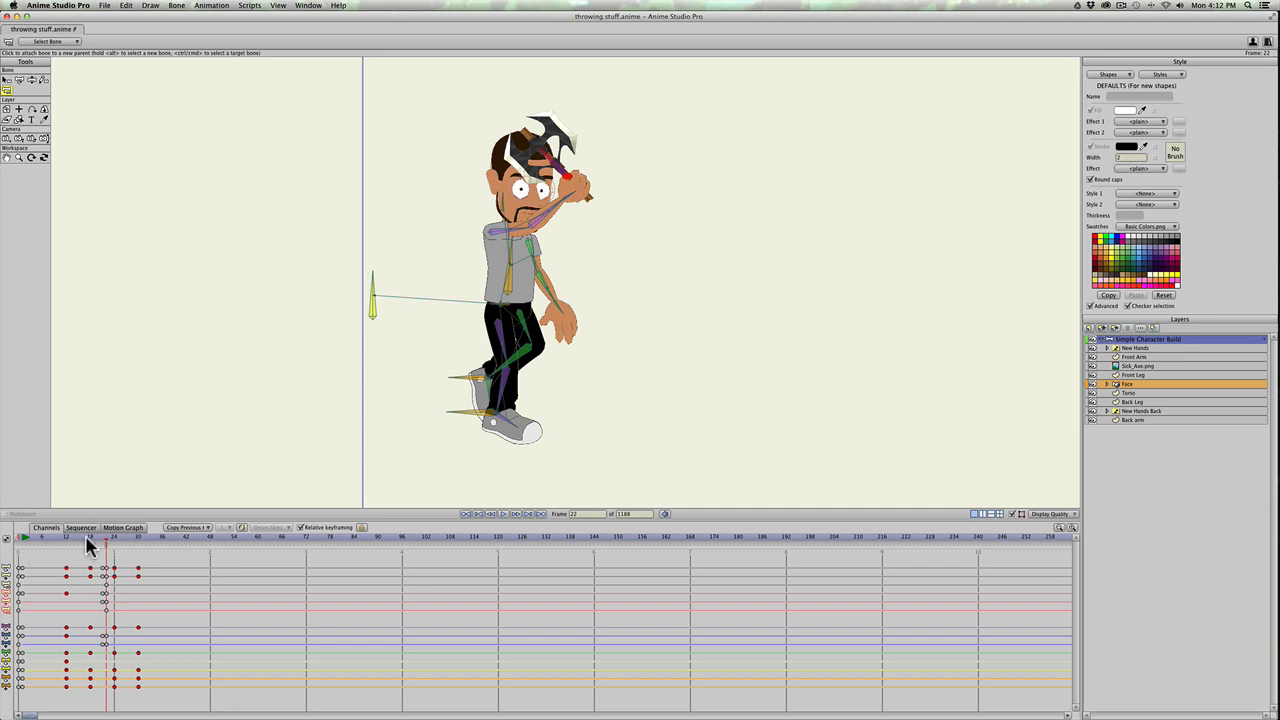
{"action": "mouse_move", "coordinate": [90, 541]}
{"action": "left_mouse_down"}
{"action": "mouse_move", "coordinate": [137, 537]}
{"action": "mouse_move", "coordinate": [83, 535]}
{"action": "mouse_move", "coordinate": [129, 543]}
{"action": "mouse_move", "coordinate": [106, 546]}
{"action": "left_mouse_up"}
{"action": "key", "text": "Right"}
{"action": "key", "text": "Right"}
{"action": "key", "text": "Left"}
{"action": "key", "text": "Right"}
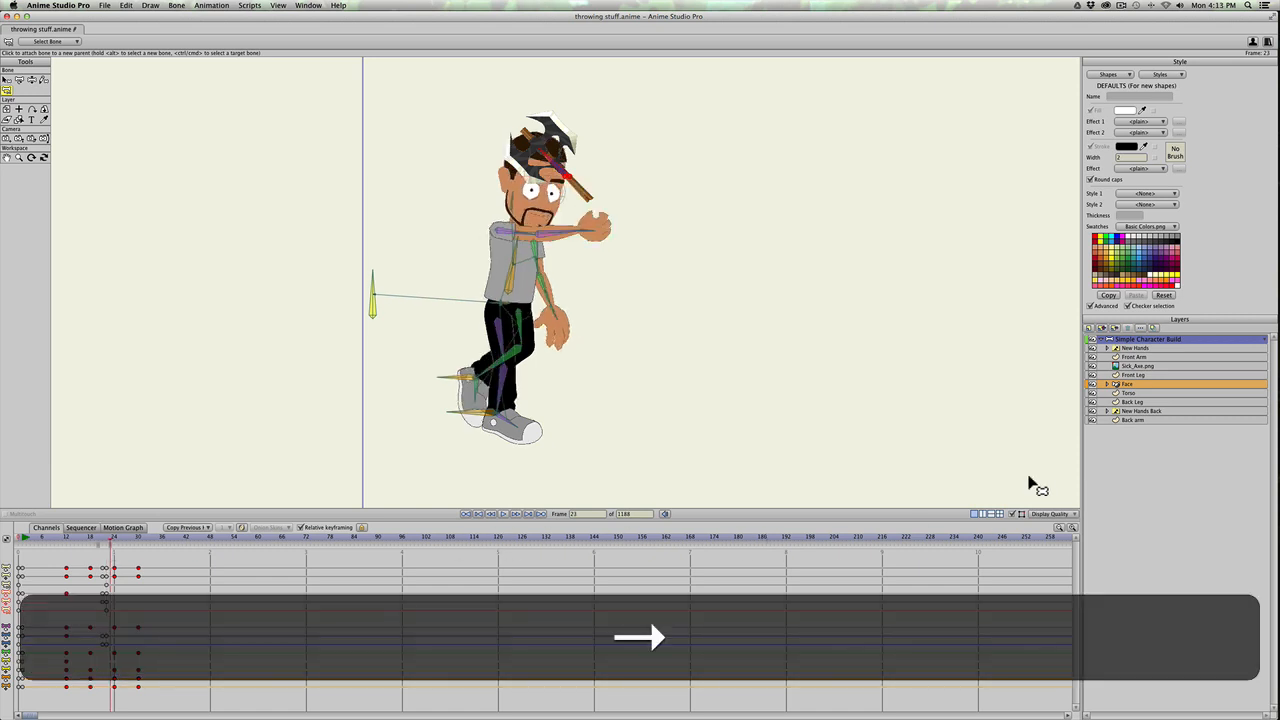
{"action": "key", "text": "Left"}
{"action": "key", "text": "Right"}
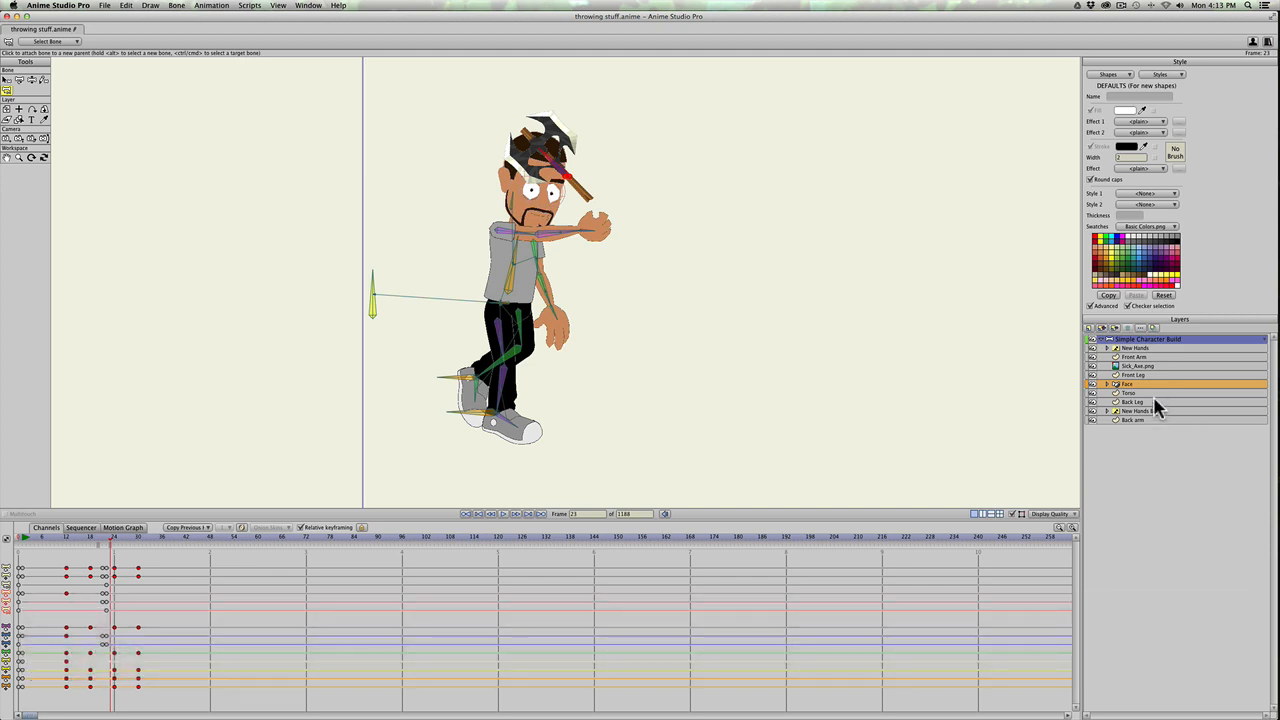
{"action": "right_click", "coordinate": [1148, 412]}
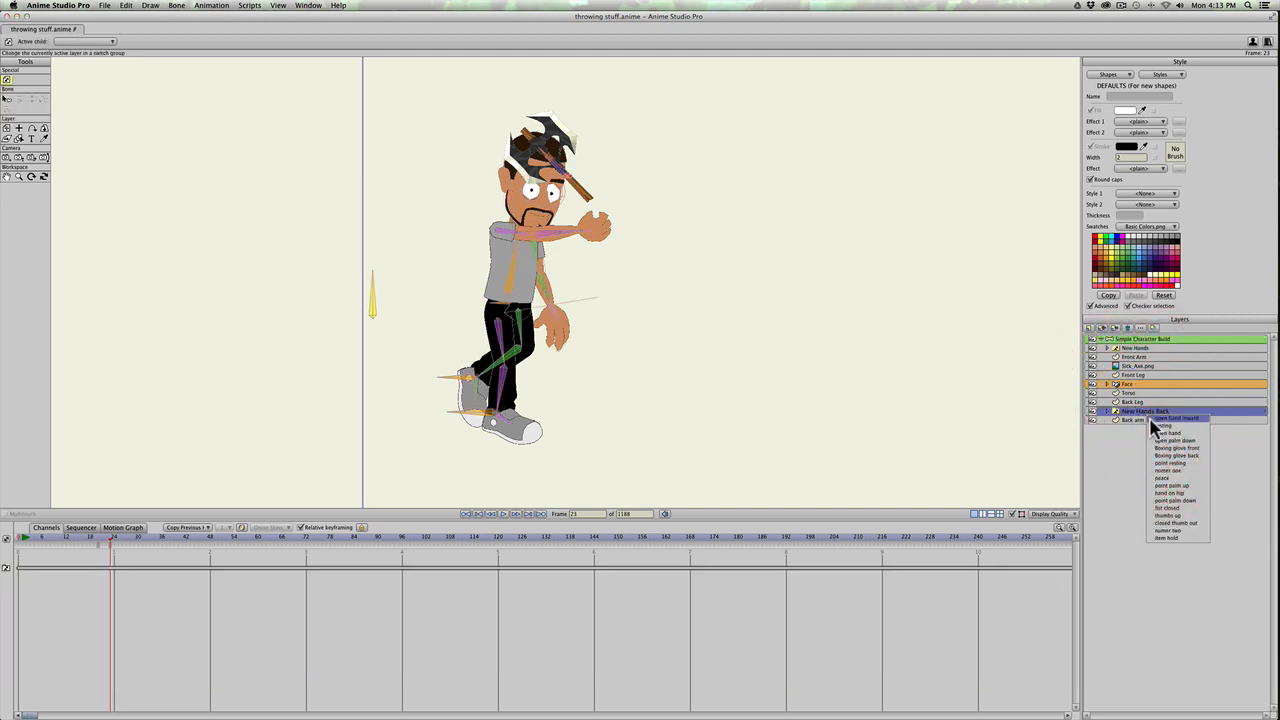
{"action": "left_click", "coordinate": [1154, 424]}
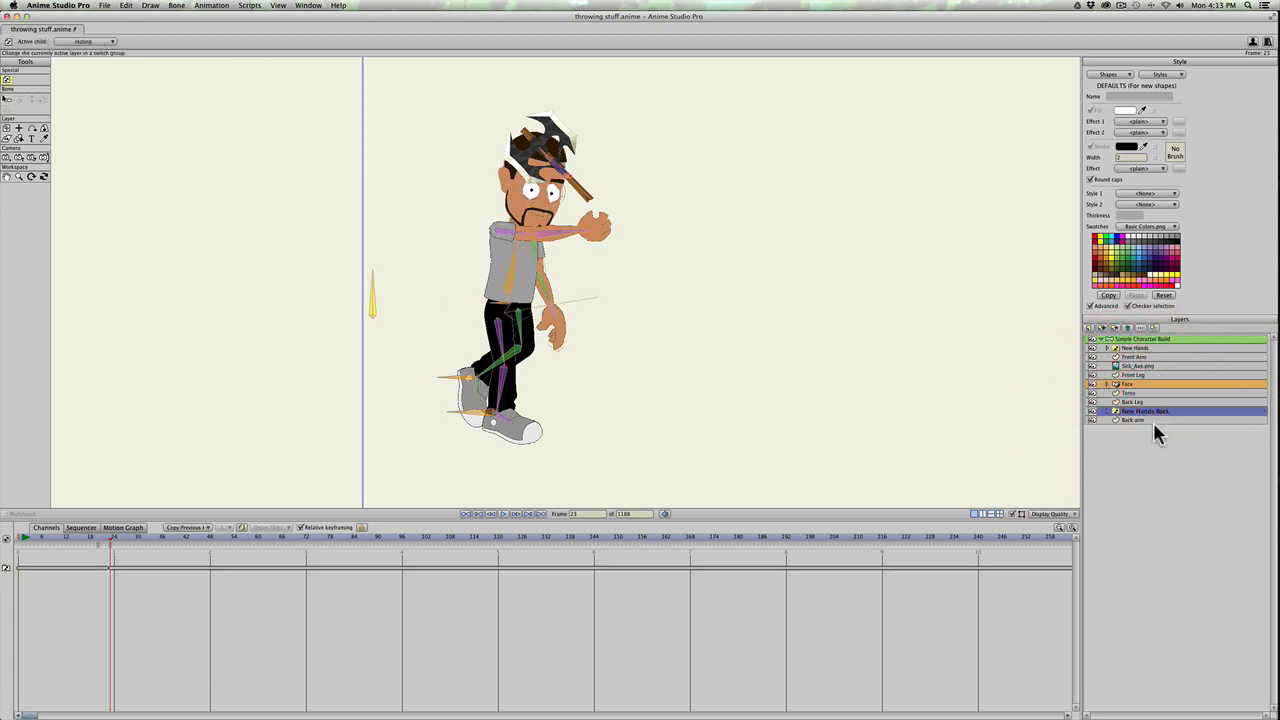
{"action": "key", "text": "super+z"}
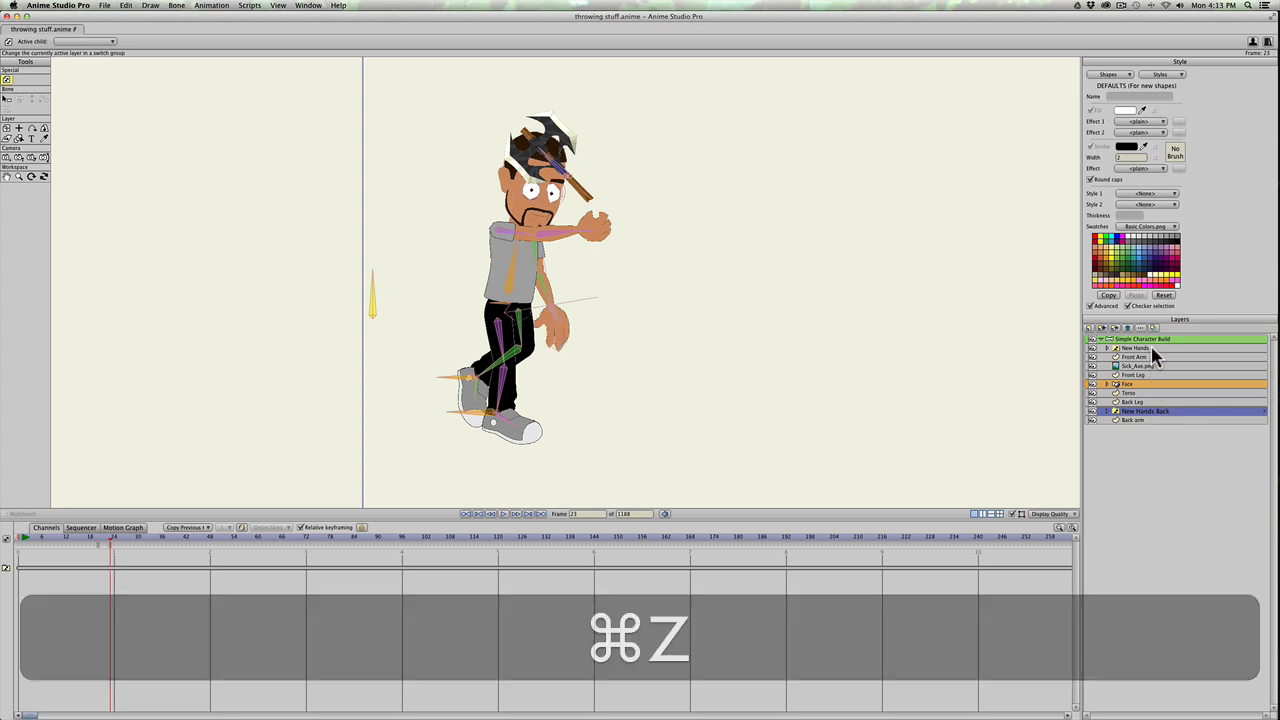
Step: Switch the front hand's New Hands layer to "open hand inward" at frame 23 and check the change against frame 22
{"action": "right_click", "coordinate": [1153, 350]}
{"action": "left_click", "coordinate": [1163, 361]}
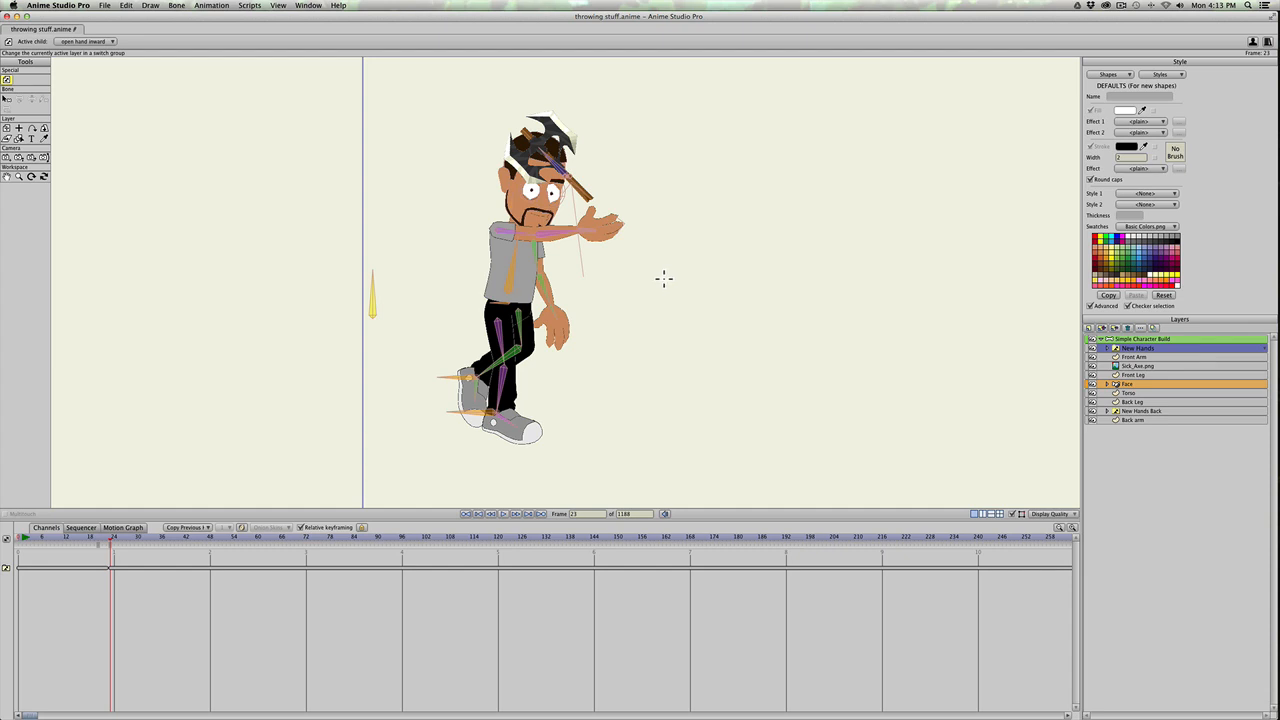
{"action": "key", "text": "Right"}
{"action": "key", "text": "Right"}
{"action": "key", "text": "Right"}
{"action": "key", "text": "Right"}
{"action": "key", "text": "Right"}
{"action": "key", "text": "Right"}
{"action": "key", "text": "Right"}
{"action": "key", "text": "Right"}
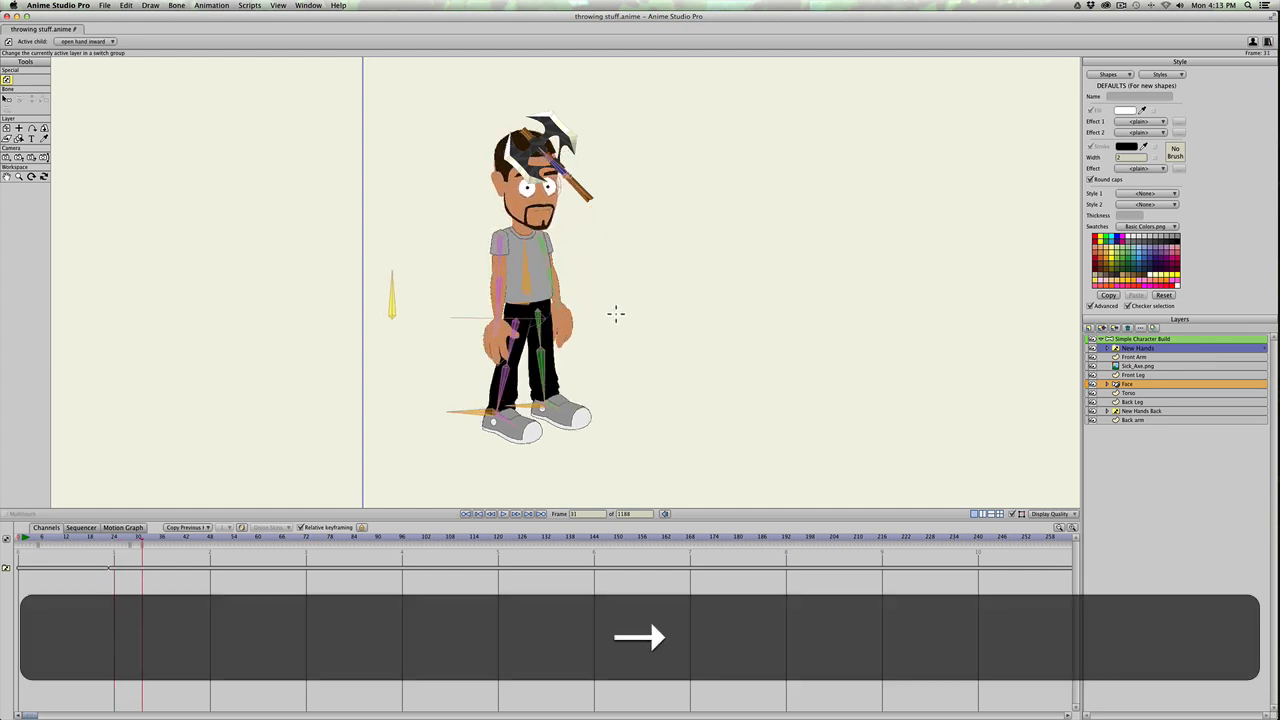
{"action": "left_click_drag", "start_coordinate": [40, 540], "coordinate": [110, 545]}
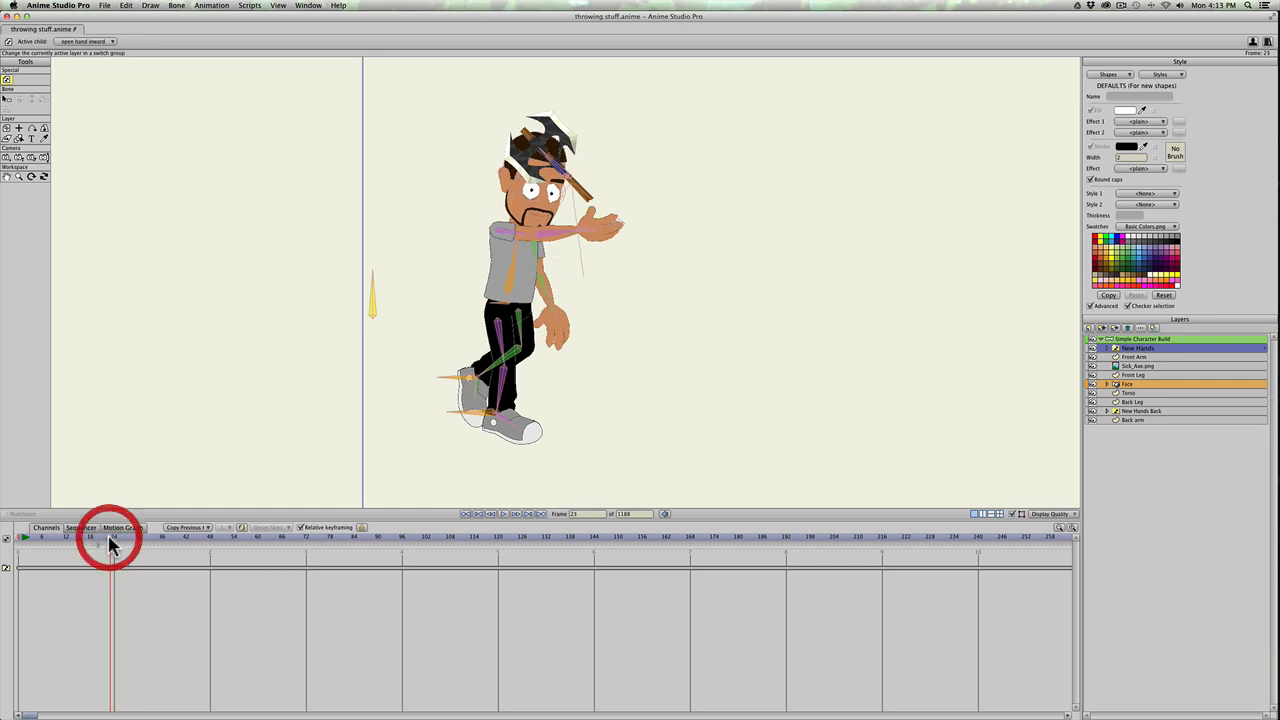
{"action": "key", "text": "Left"}
{"action": "key", "text": "Right"}
{"action": "key", "text": "Left"}
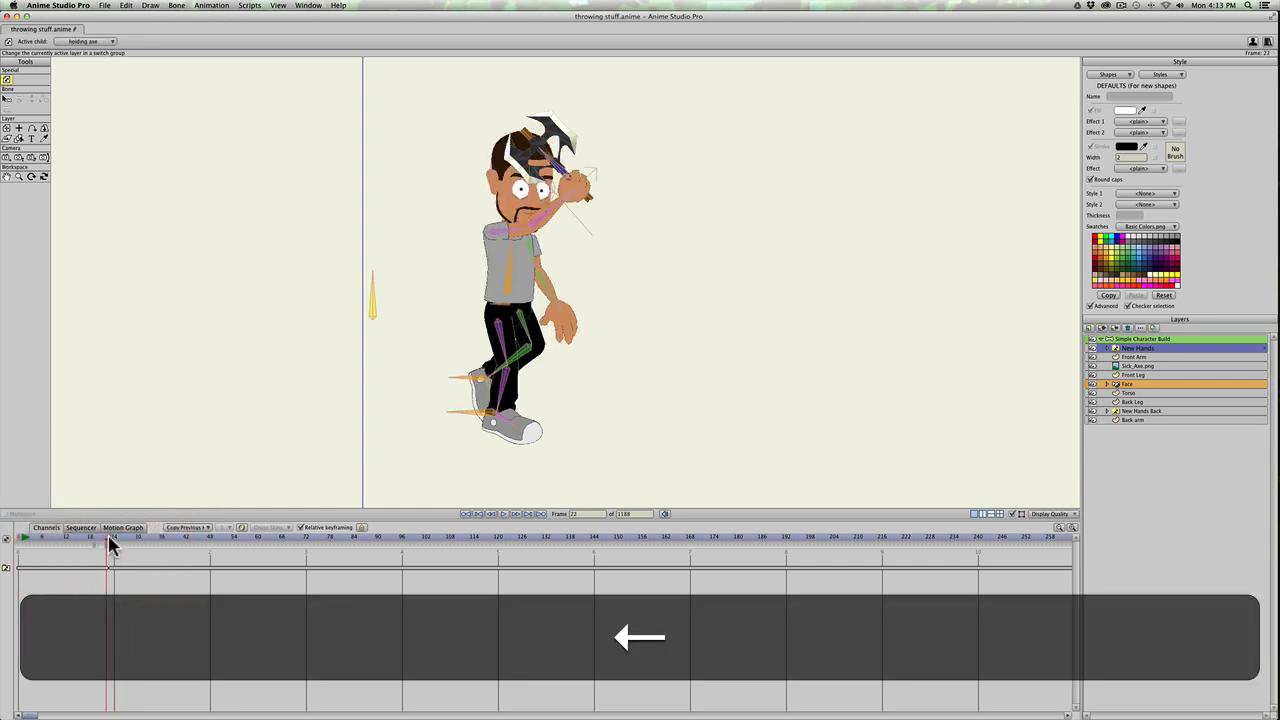
{"action": "key", "text": "Right"}
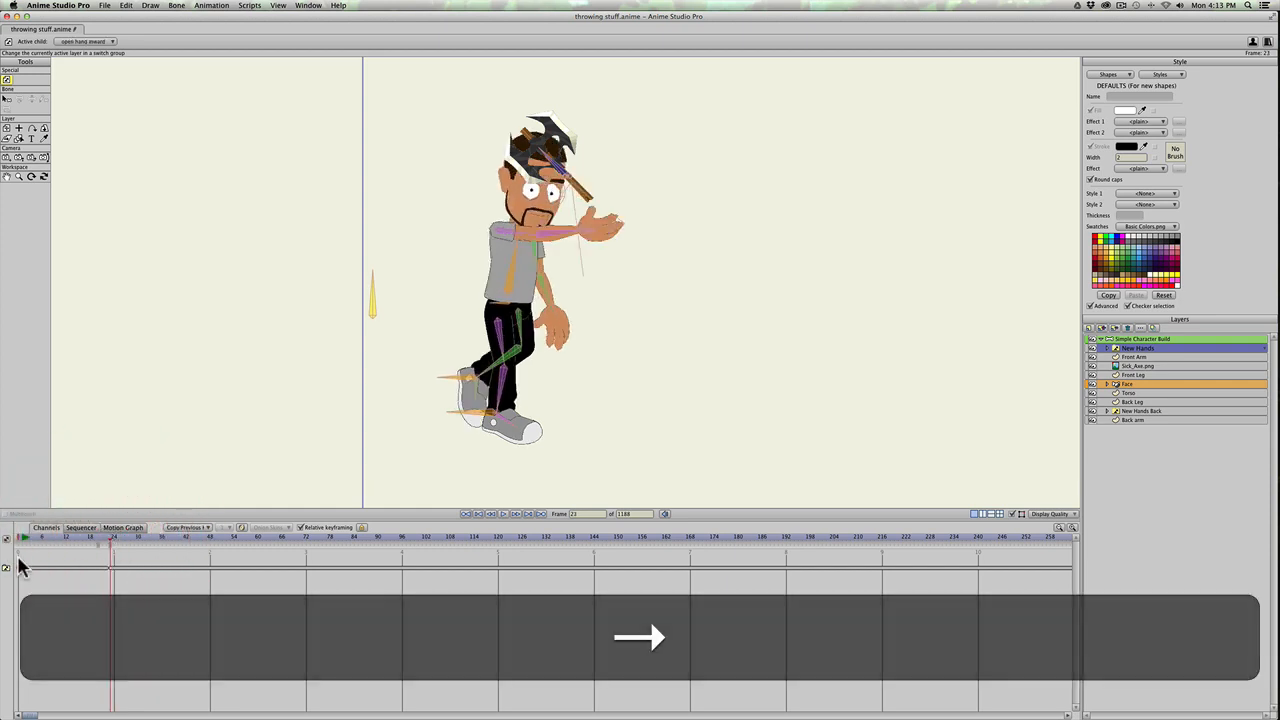
{"action": "key", "text": "Left"}
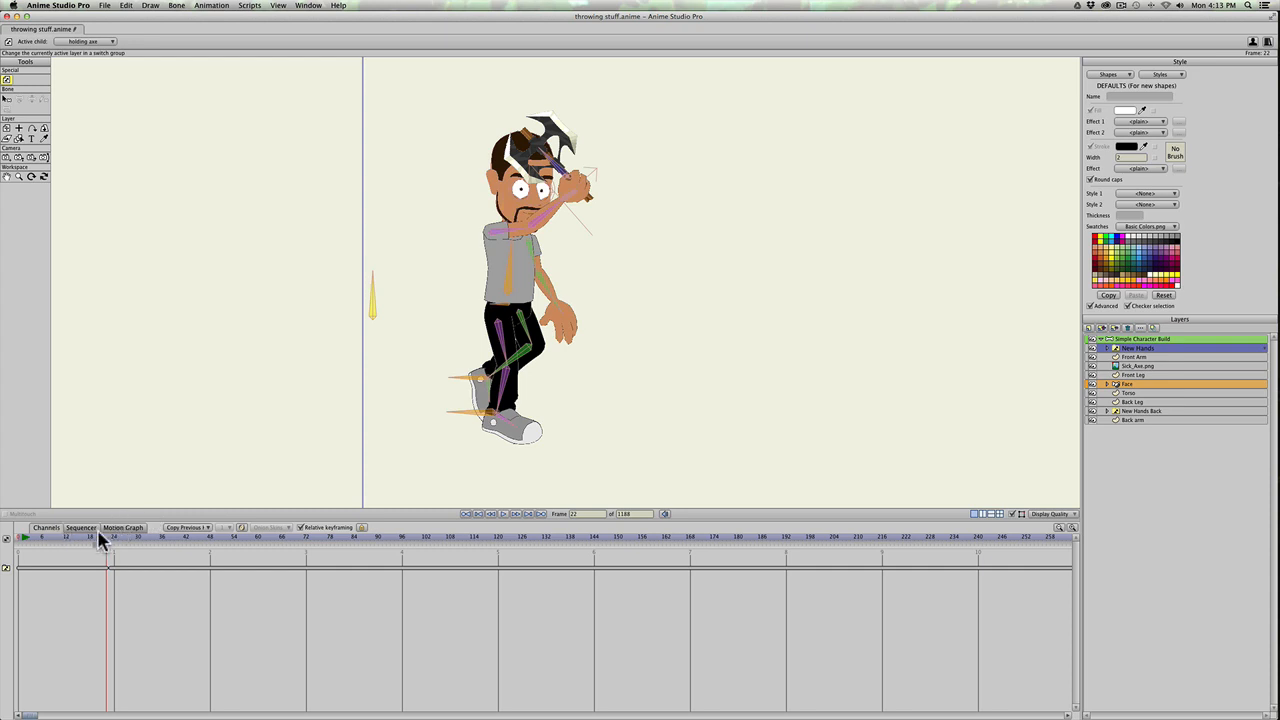
Step: Reactivate the Simple Character Build bone layer and examine the frames around the axe's release at frame 22
{"action": "left_click", "coordinate": [161, 536]}
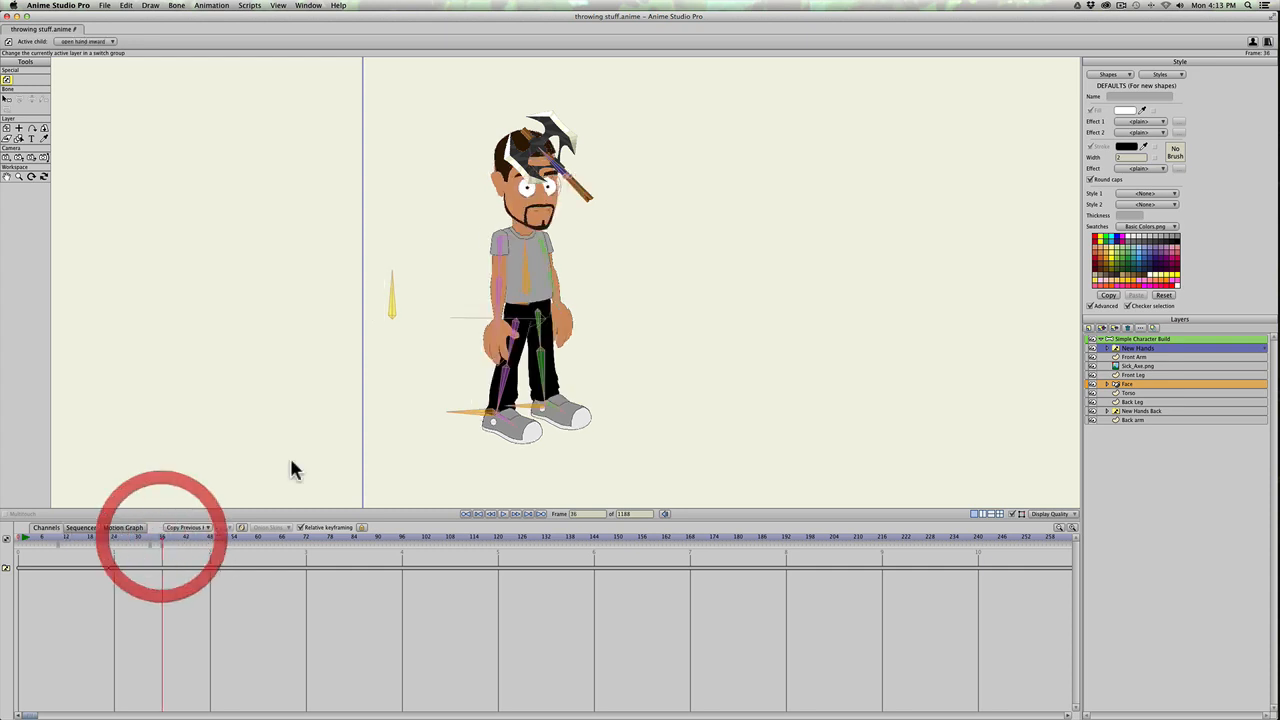
{"action": "scroll", "coordinate": [530, 331], "scroll_direction": "down", "scroll_amount": 2}
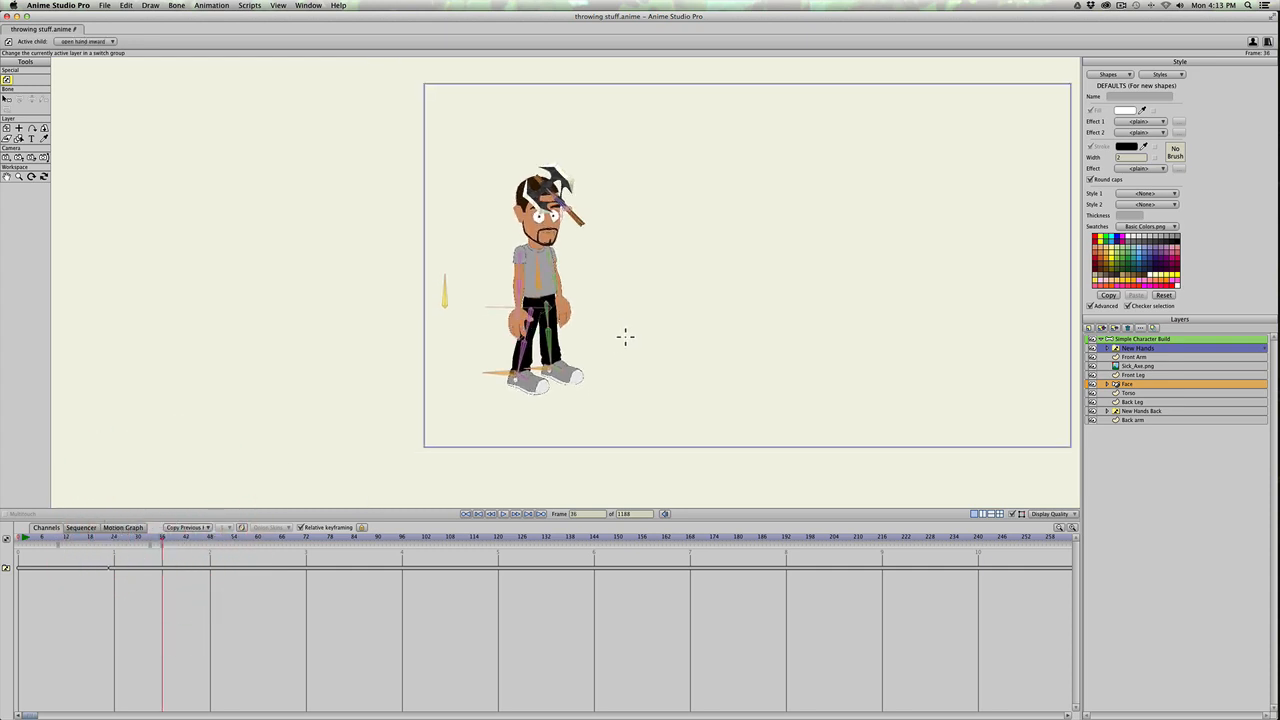
{"action": "left_click", "coordinate": [1136, 340]}
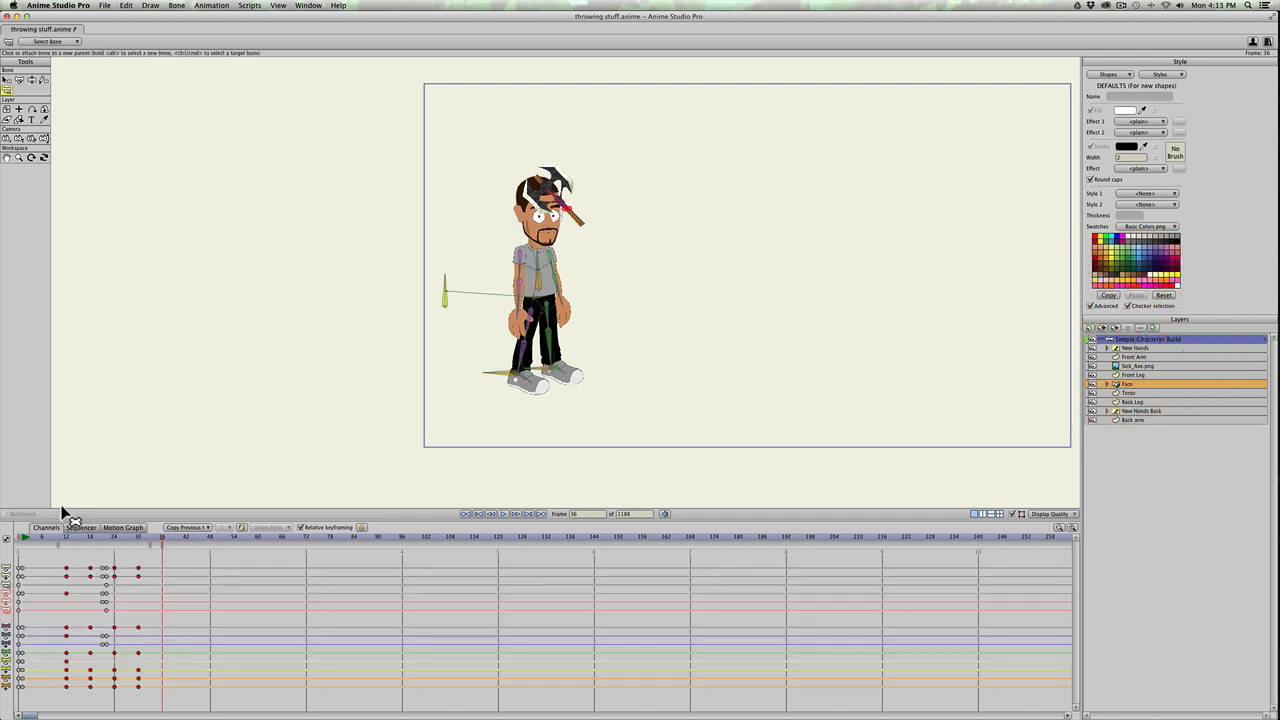
{"action": "left_click_drag", "start_coordinate": [110, 541], "coordinate": [116, 538]}
{"action": "key", "text": "Left"}
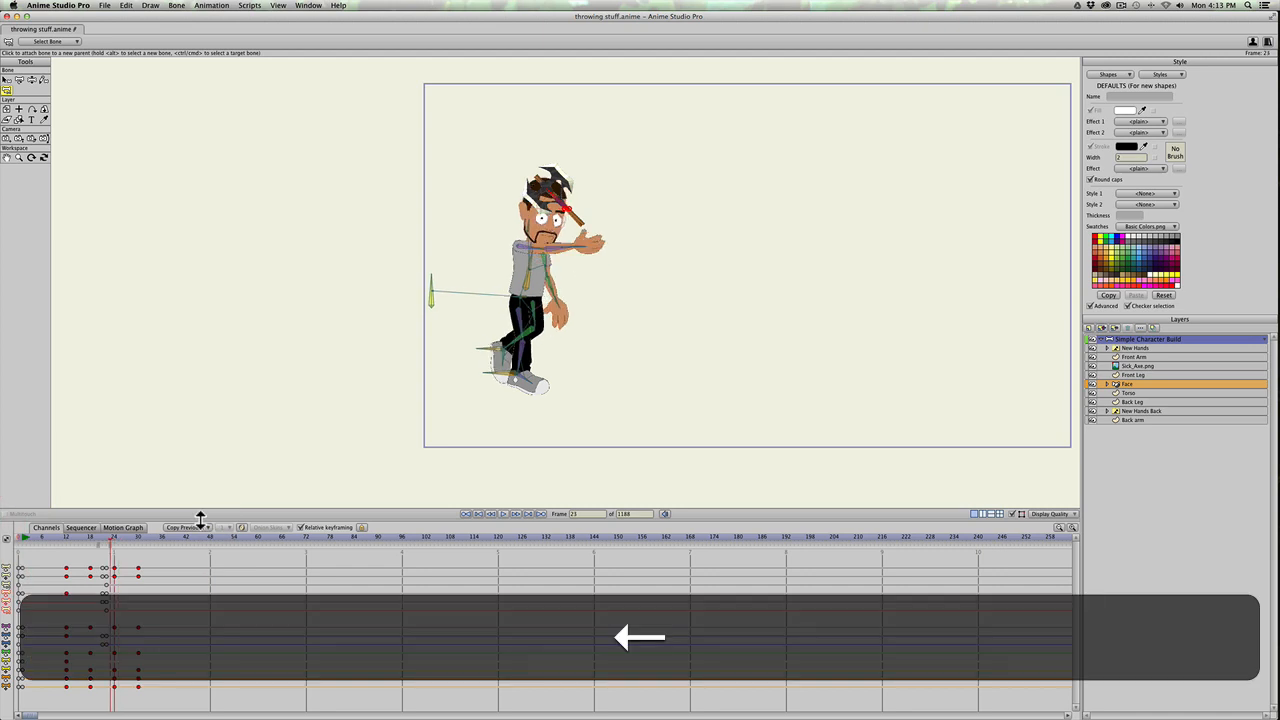
{"action": "key", "text": "Right"}
{"action": "key", "text": "Right"}
{"action": "key", "text": "Left"}
{"action": "key", "text": "Right"}
{"action": "key", "text": "Right"}
{"action": "key", "text": "Right"}
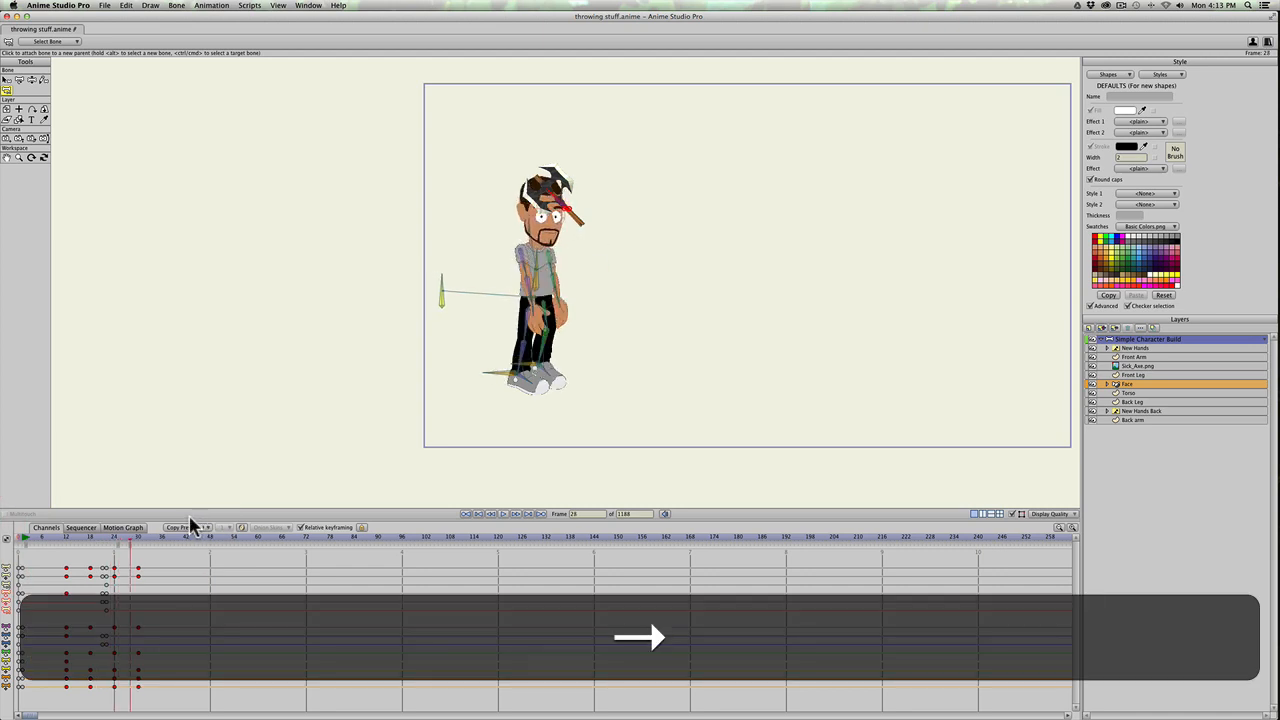
{"action": "key", "text": "Left"}
{"action": "key", "text": "Left"}
{"action": "key", "text": "Left"}
{"action": "key", "text": "Left"}
{"action": "key", "text": "Left"}
{"action": "key", "text": "Left"}
{"action": "key", "text": "Left"}
{"action": "key", "text": "Right"}
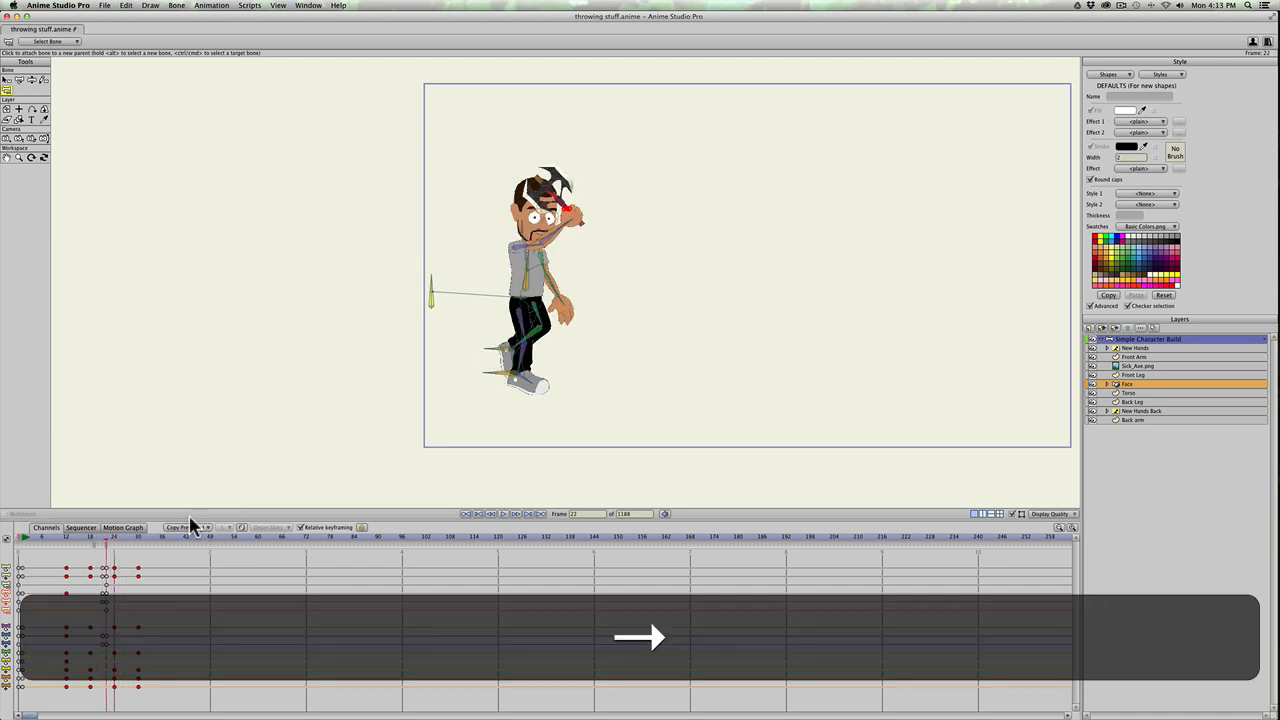
{"action": "key", "text": "Right"}
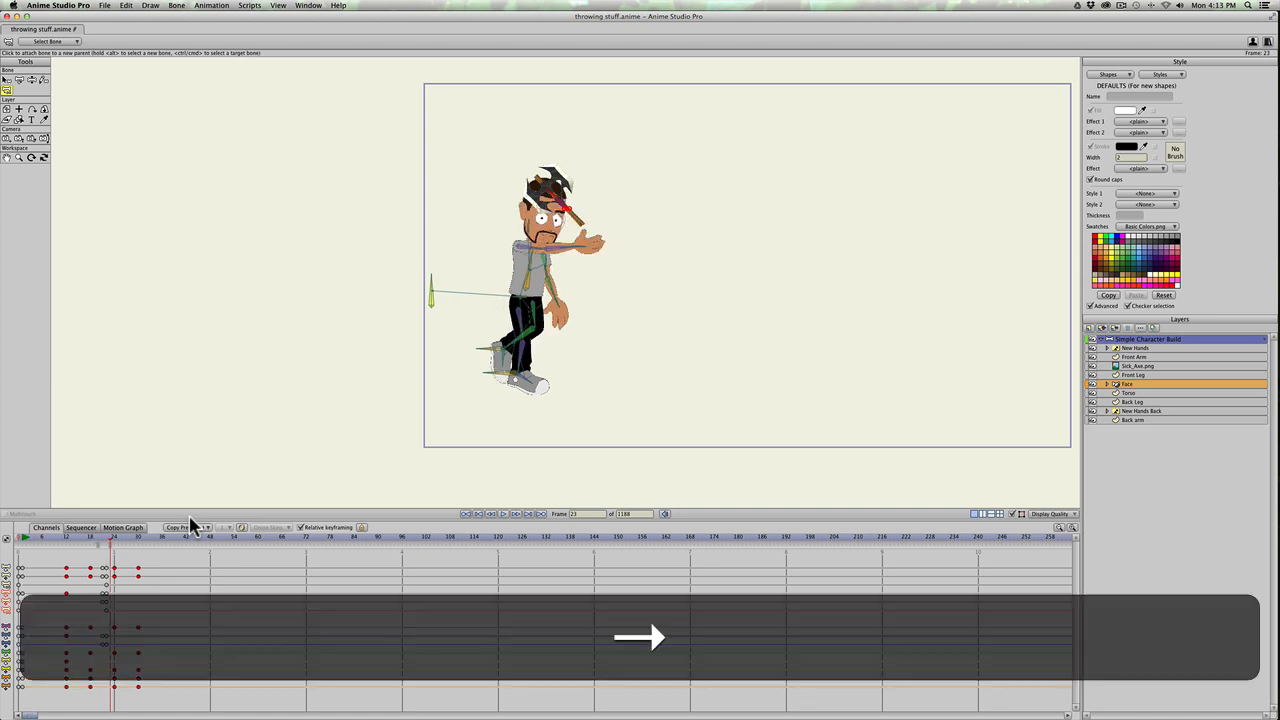
{"action": "key", "text": "Left"}
Step: At frame 36, move the axe bone horizontally across the scene to about X 12.46 and rotate it to about 51 degrees
{"action": "left_click_drag", "start_coordinate": [158, 537], "coordinate": [162, 540]}
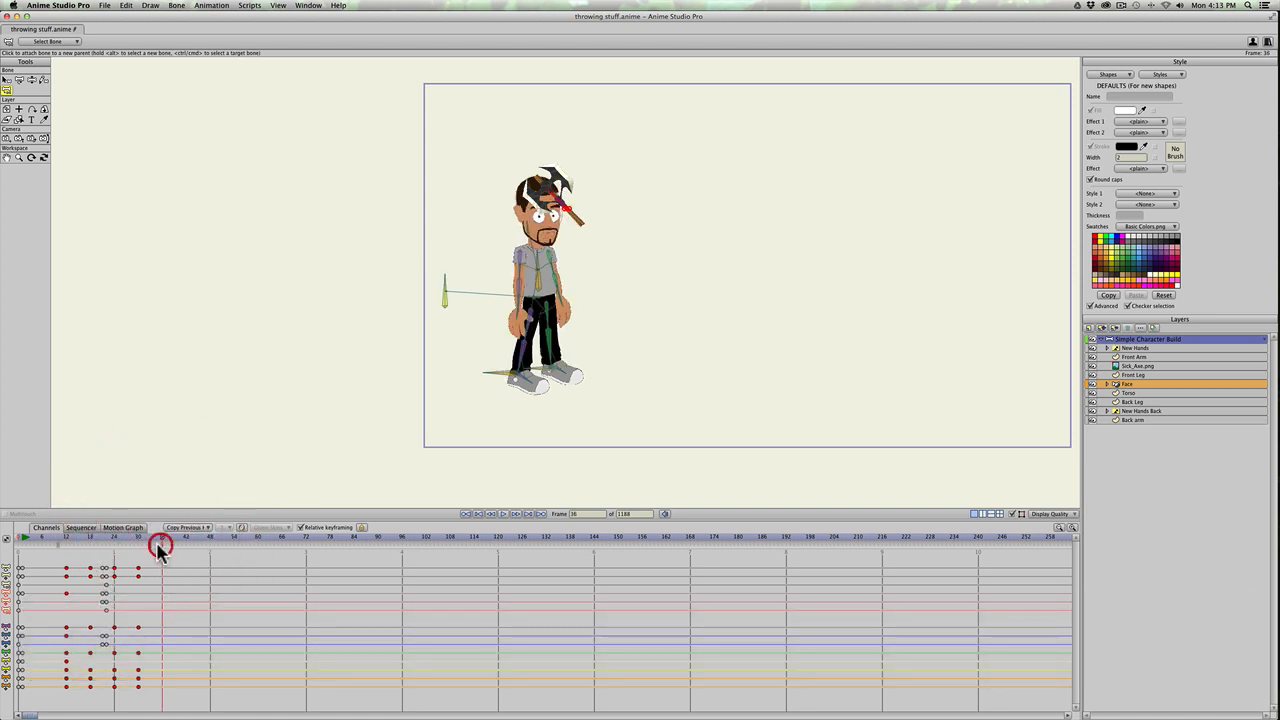
{"action": "left_click", "coordinate": [150, 545]}
{"action": "key", "text": "t"}
{"action": "left_click_drag", "start_coordinate": [577, 220], "coordinate": [1035, 210]}
Step: Step through the throw from frame 17 to frame 36 and play it back to check the axe's flight
{"action": "mouse_move", "coordinate": [74, 538]}
{"action": "left_mouse_down"}
{"action": "mouse_move", "coordinate": [108, 540]}
{"action": "mouse_move", "coordinate": [86, 538]}
{"action": "left_mouse_up"}
{"action": "key", "text": "Right"}
{"action": "key", "text": "Right"}
{"action": "key", "text": "Right"}
{"action": "key", "text": "Right"}
{"action": "key", "text": "Right"}
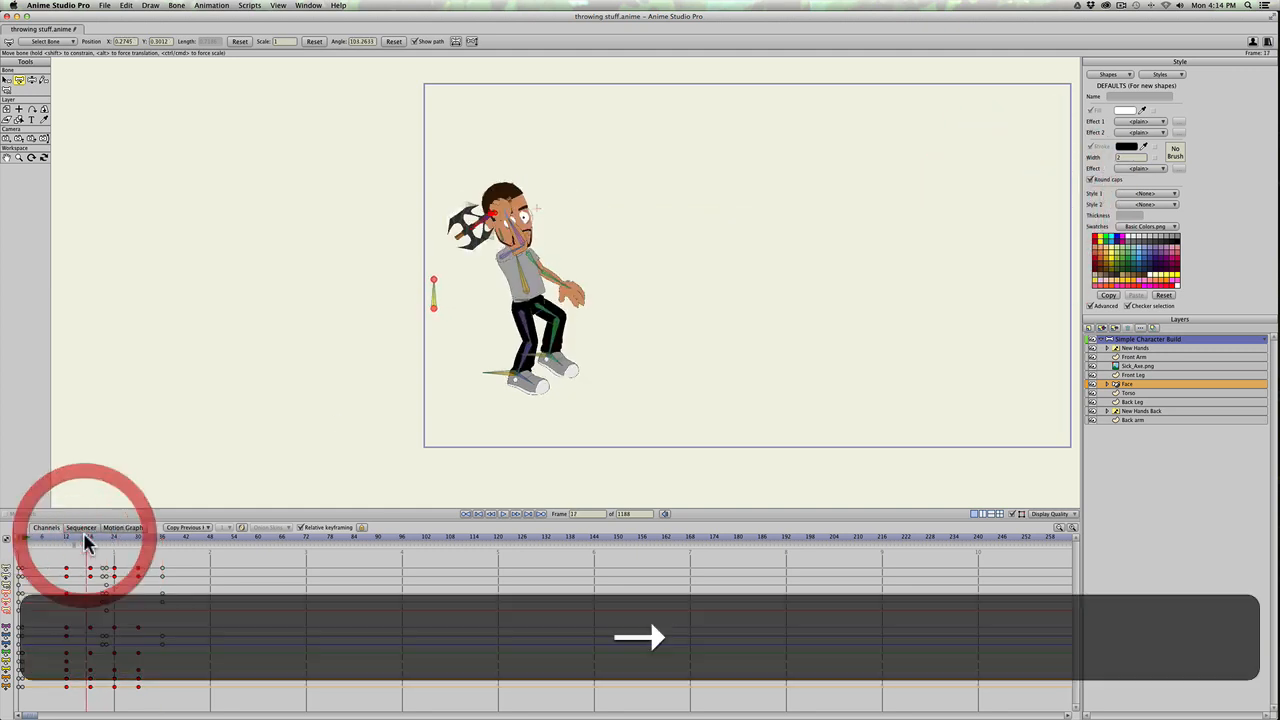
{"action": "key", "text": "Right"}
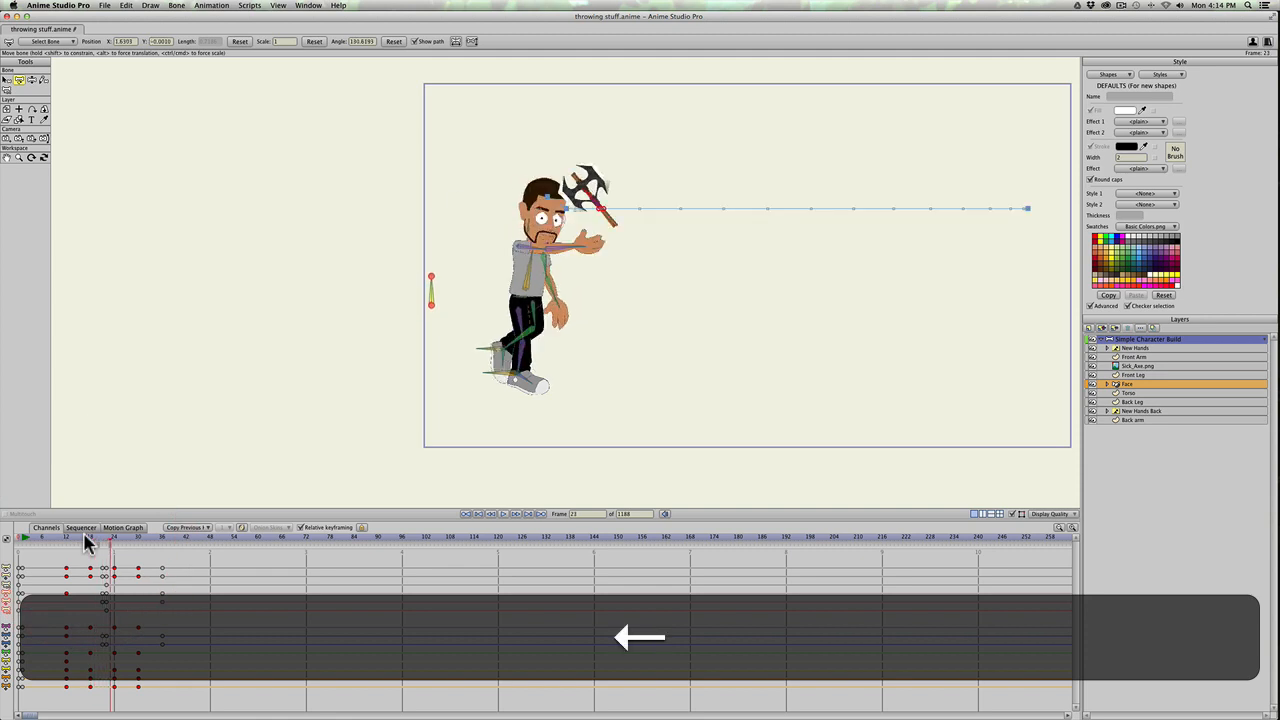
{"action": "key", "text": "Right"}
{"action": "key", "text": "Right"}
{"action": "key", "text": "Right"}
{"action": "key", "text": "Right"}
{"action": "key", "text": "Right"}
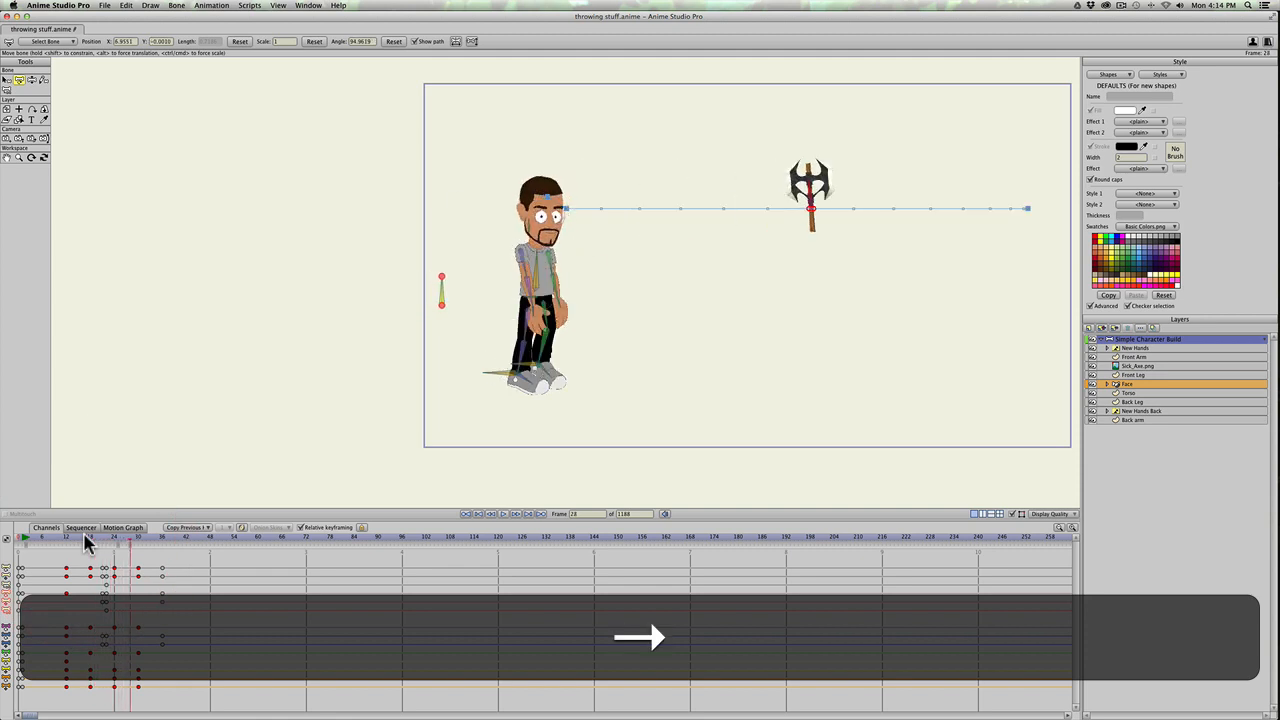
{"action": "key", "text": "Right"}
{"action": "key", "text": "Right"}
{"action": "key", "text": "Right"}
{"action": "key", "text": "Right"}
{"action": "key", "text": "Right"}
{"action": "key", "text": "Right"}
{"action": "key", "text": "Right"}
{"action": "key", "text": "Right"}
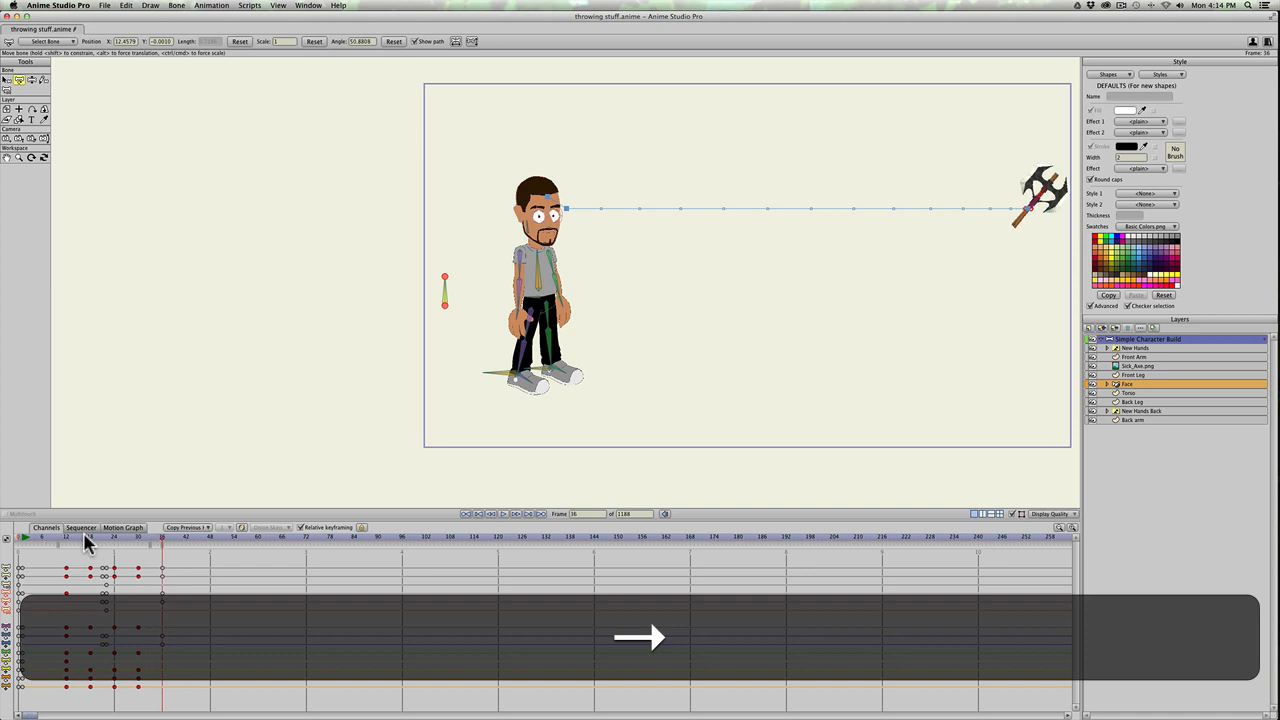
{"action": "left_click", "coordinate": [33, 538]}
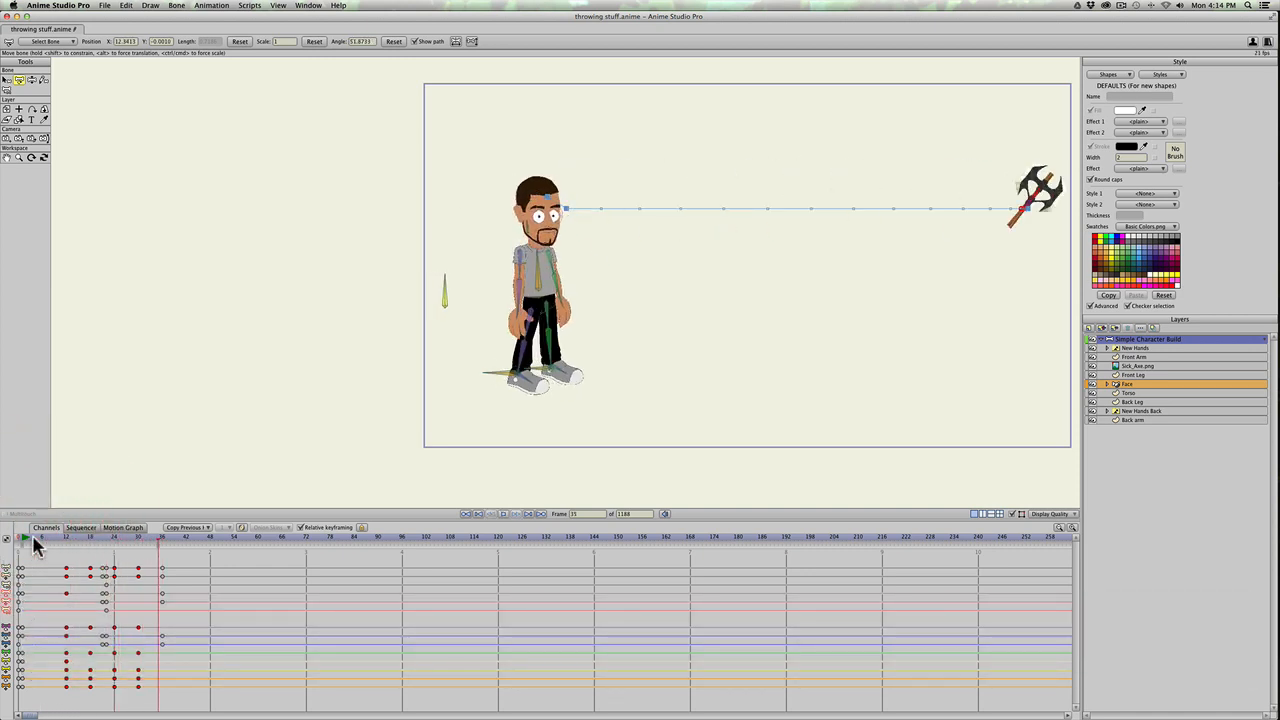
{"action": "key", "text": "space"}
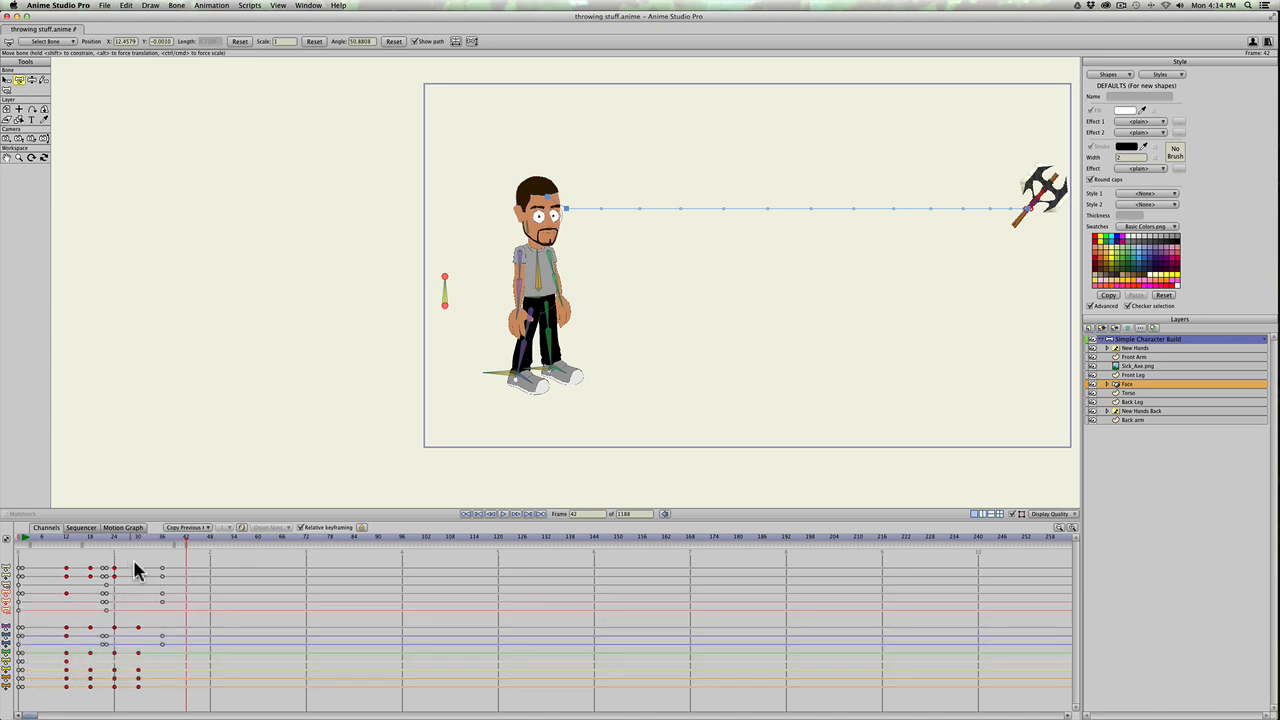
Step: Shorten the axe's flight by moving its frame 36 keyframes to frame 28, and replay the throw
{"action": "left_click_drag", "start_coordinate": [154, 560], "coordinate": [174, 652]}
{"action": "left_click_drag", "start_coordinate": [162, 568], "coordinate": [153, 567]}
{"action": "left_click", "coordinate": [86, 537]}
{"action": "key", "text": "space"}
Step: Replay the faster throw from the wind-up and from frame 12 to judge the axe's speed
{"action": "mouse_move", "coordinate": [98, 537]}
{"action": "left_mouse_down"}
{"action": "mouse_move", "coordinate": [137, 537]}
{"action": "mouse_move", "coordinate": [98, 537]}
{"action": "left_mouse_up"}
{"action": "key", "text": "space"}
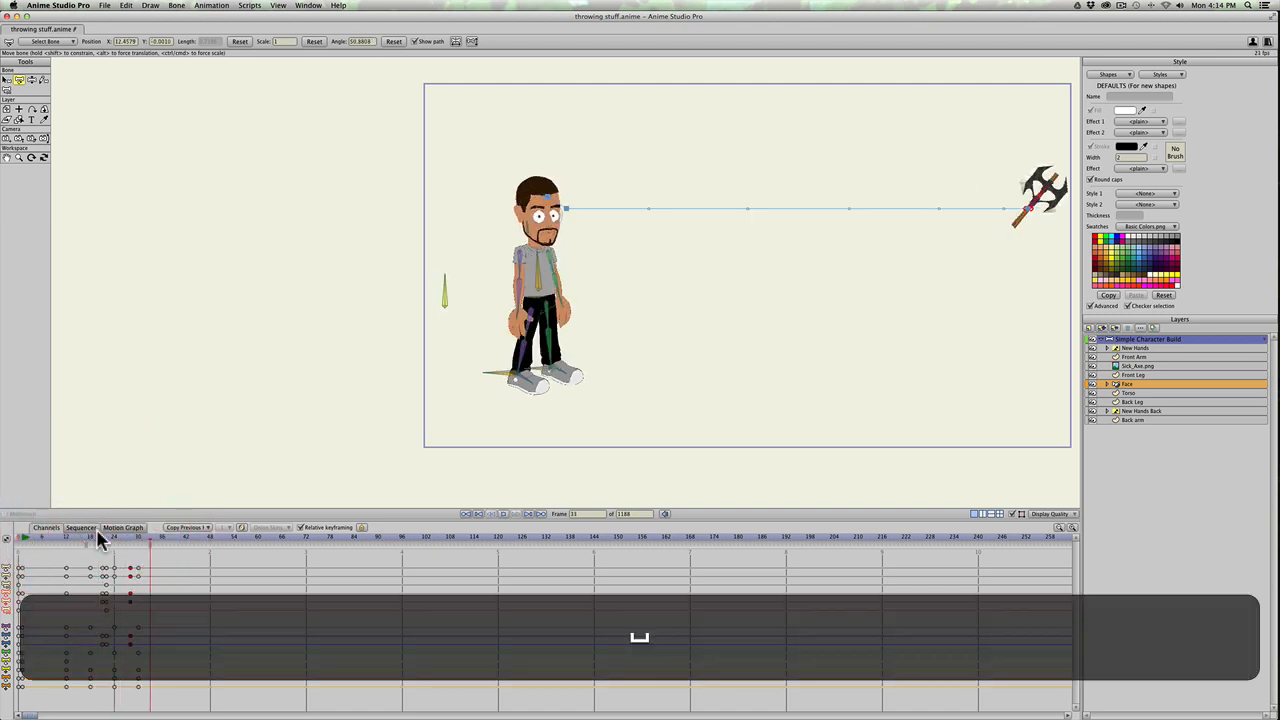
{"action": "key", "text": "space"}
{"action": "left_click", "coordinate": [65, 537]}
{"action": "key", "text": "space"}
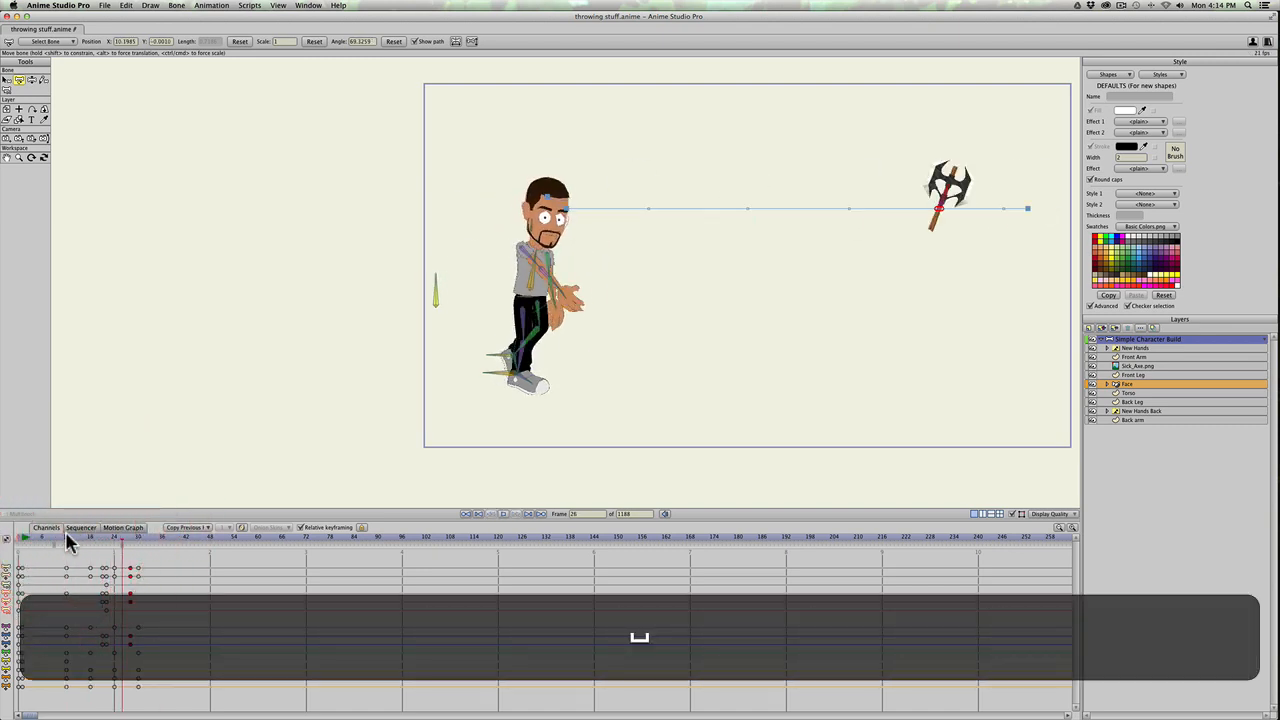
{"action": "key", "text": "space"}
{"action": "left_click", "coordinate": [66, 533]}
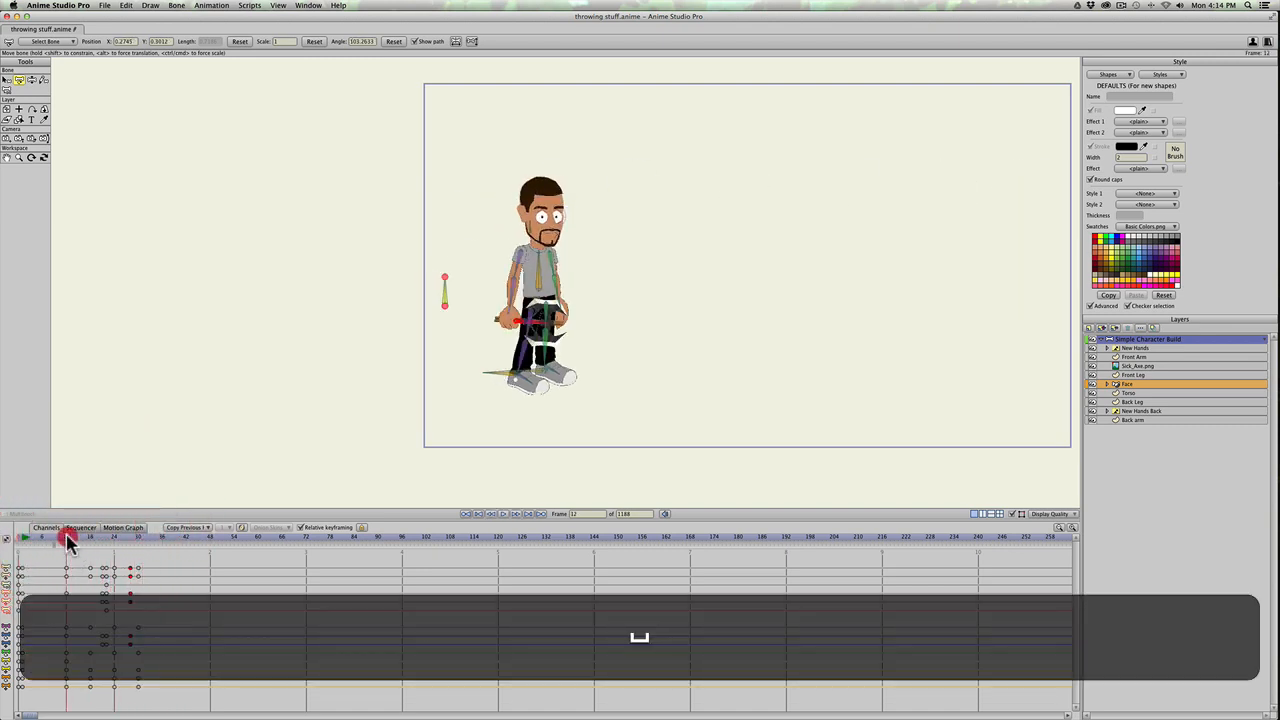
Step: Replay the throw from frame 12 and from frame 16 to judge the axe's speed
{"action": "key", "text": "space"}
{"action": "key", "text": "space"}
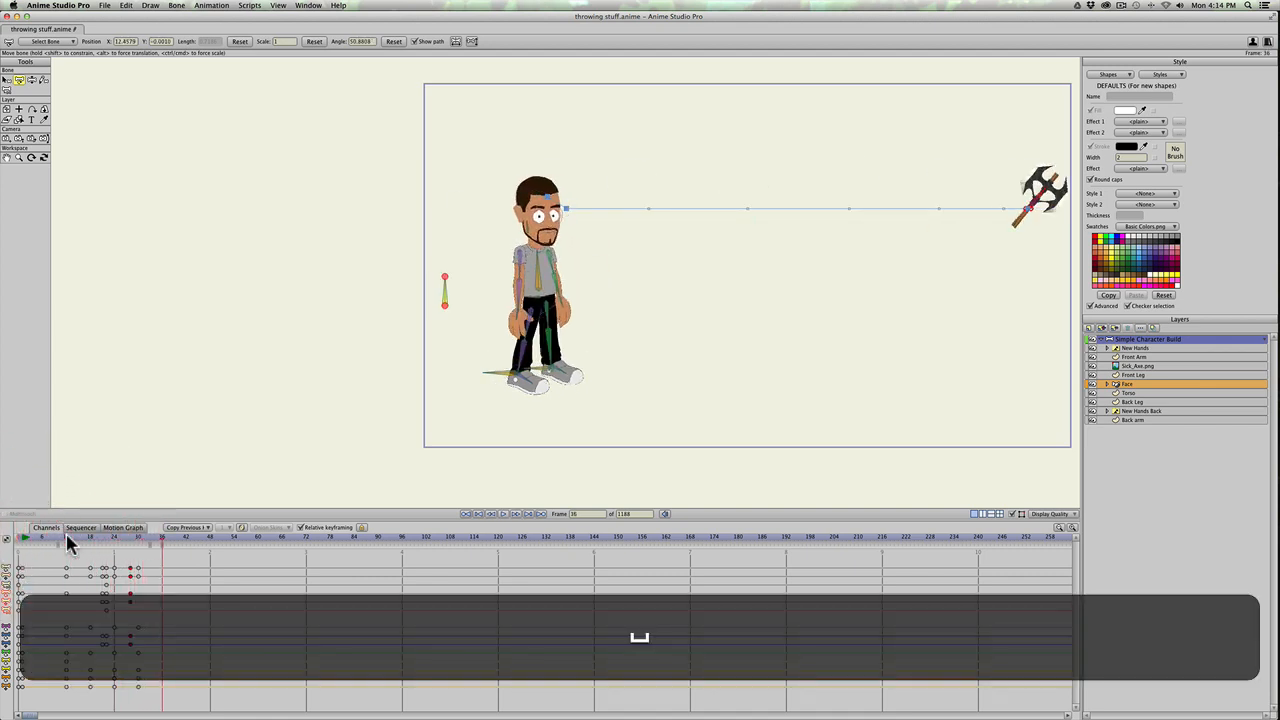
{"action": "mouse_move", "coordinate": [67, 537]}
{"action": "left_mouse_down"}
{"action": "mouse_move", "coordinate": [118, 538]}
{"action": "mouse_move", "coordinate": [80, 540]}
{"action": "left_mouse_up"}
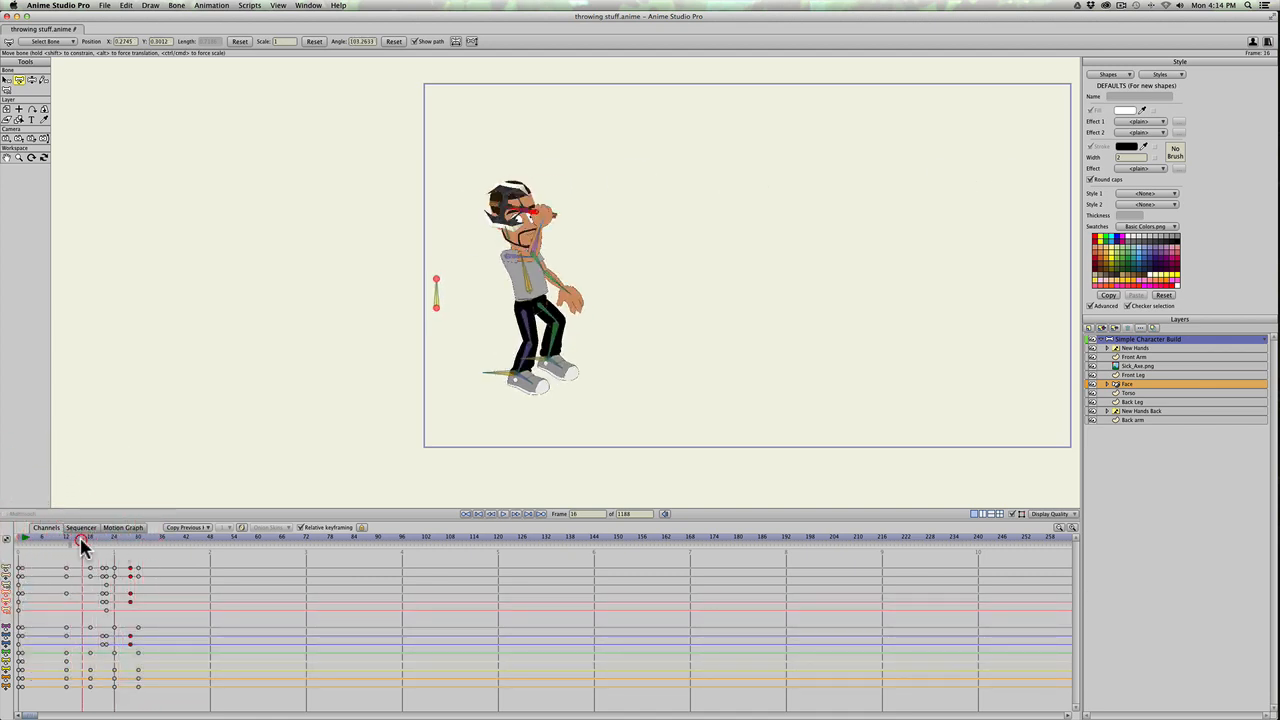
{"action": "key", "text": "space"}
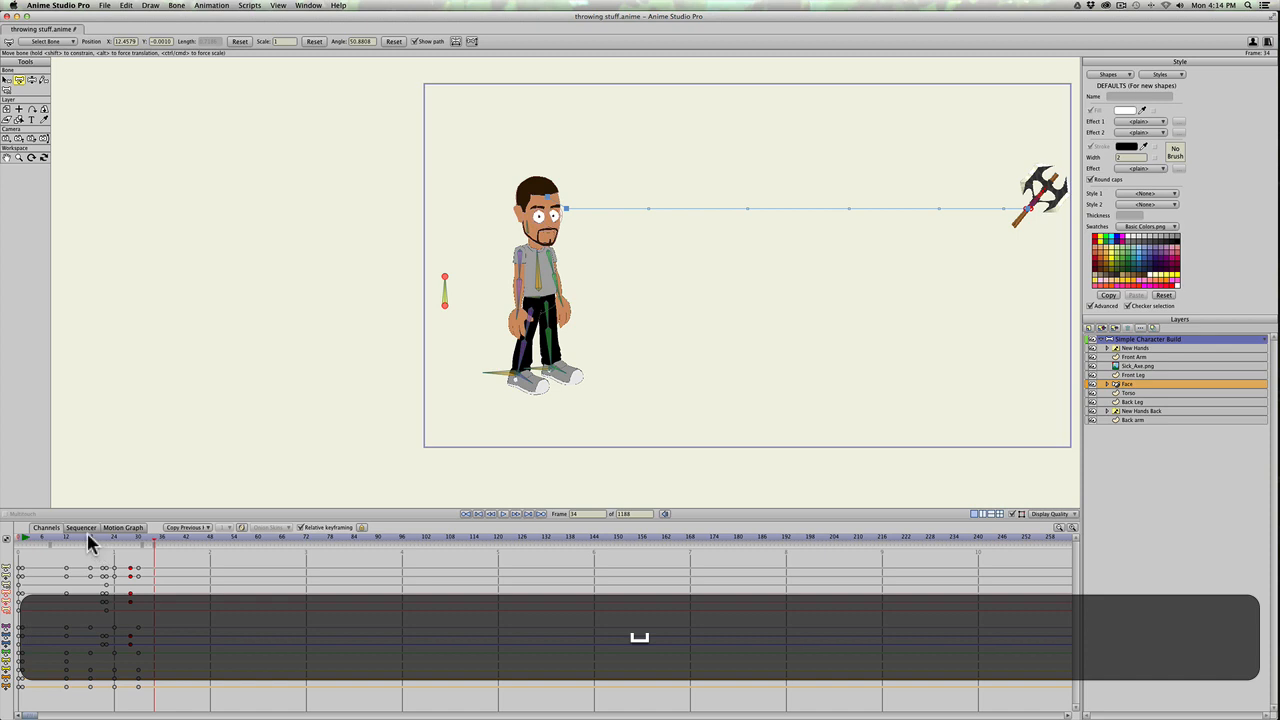
Step: Lengthen the axe's flight by moving its landing keyframes from frame 28 to frame 36
{"action": "left_click_drag", "start_coordinate": [87, 536], "coordinate": [130, 540]}
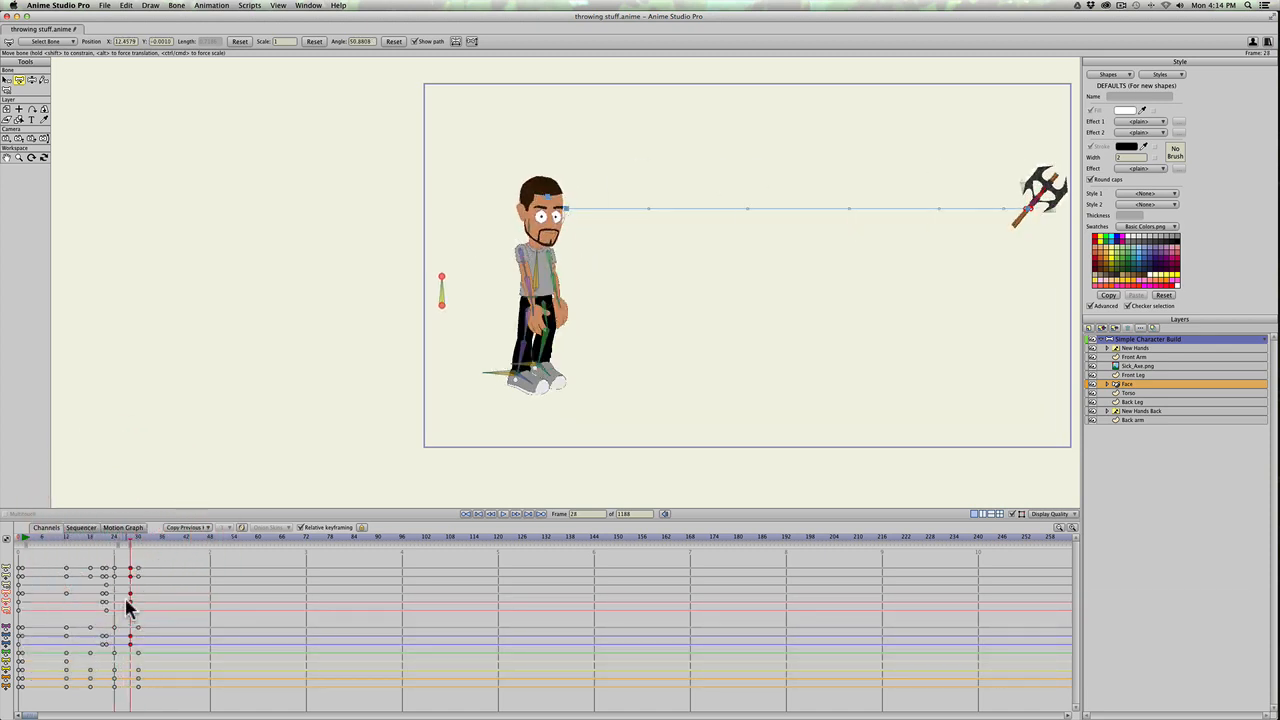
{"action": "left_click_drag", "start_coordinate": [130, 600], "coordinate": [166, 598]}
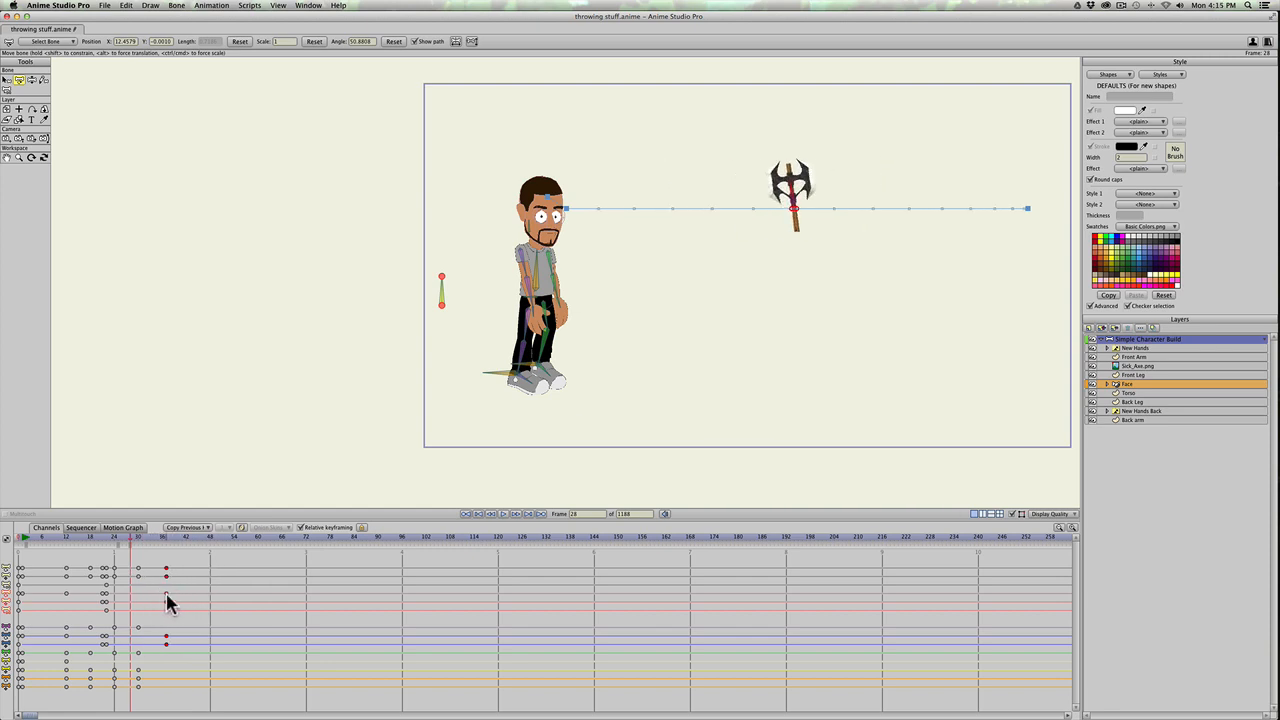
{"action": "left_click_drag", "start_coordinate": [166, 598], "coordinate": [162, 598]}
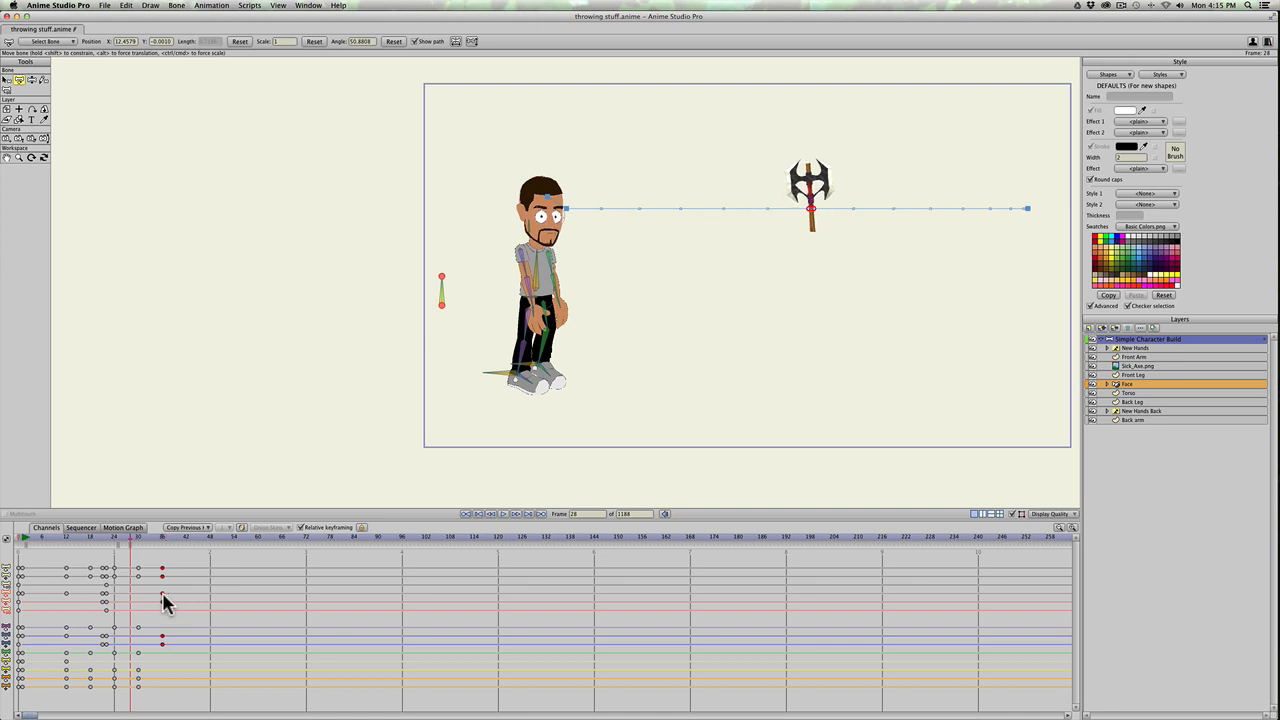
{"action": "left_click", "coordinate": [162, 595]}
Step: At frame 36, spin the axe bone through extra turns to about -664 degrees, and replay the throw from frame 16
{"action": "left_click", "coordinate": [162, 537]}
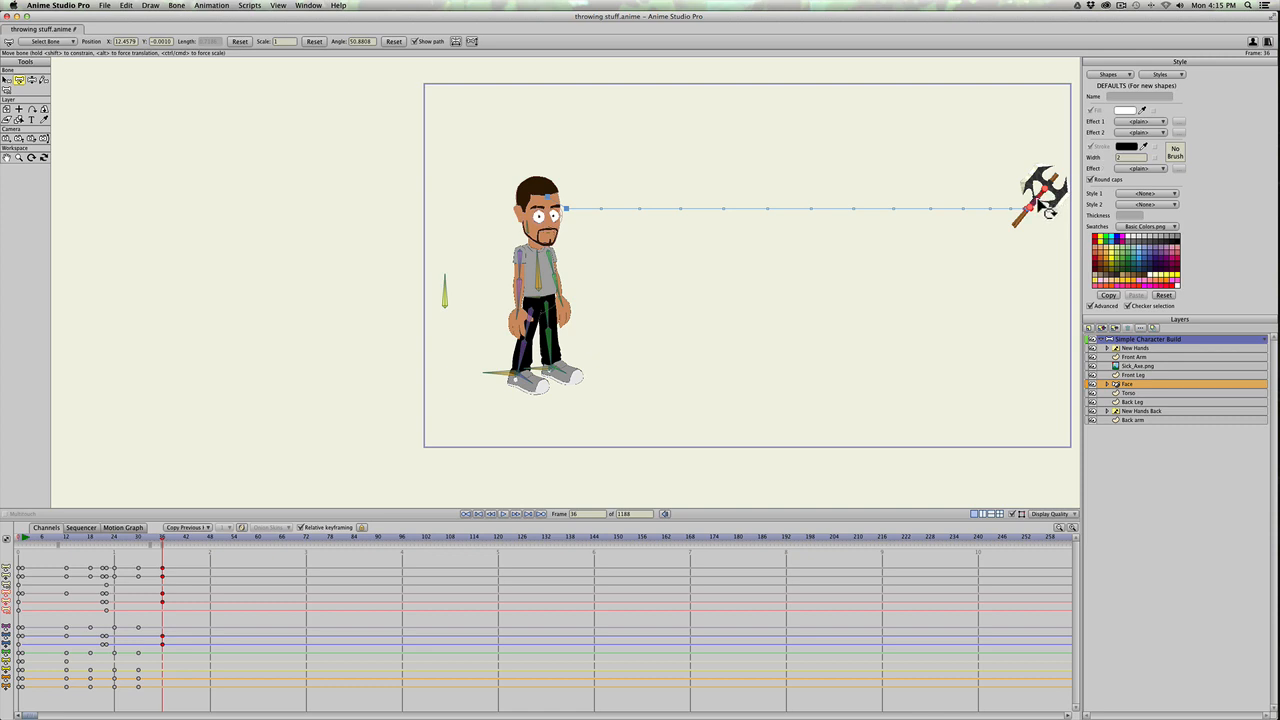
{"action": "mouse_move", "coordinate": [1047, 210]}
{"action": "left_mouse_down"}
{"action": "mouse_move", "coordinate": [1030, 212]}
{"action": "mouse_move", "coordinate": [1048, 196]}
{"action": "left_mouse_up"}
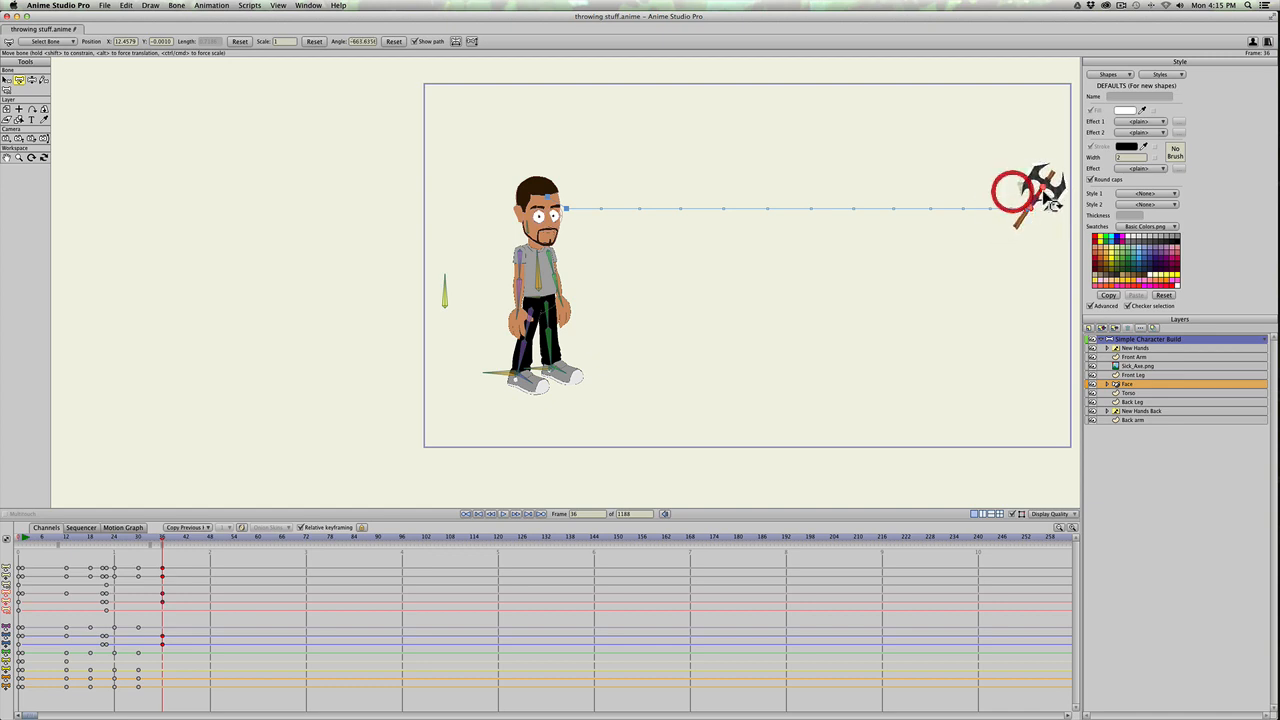
{"action": "left_click_drag", "start_coordinate": [128, 543], "coordinate": [84, 545]}
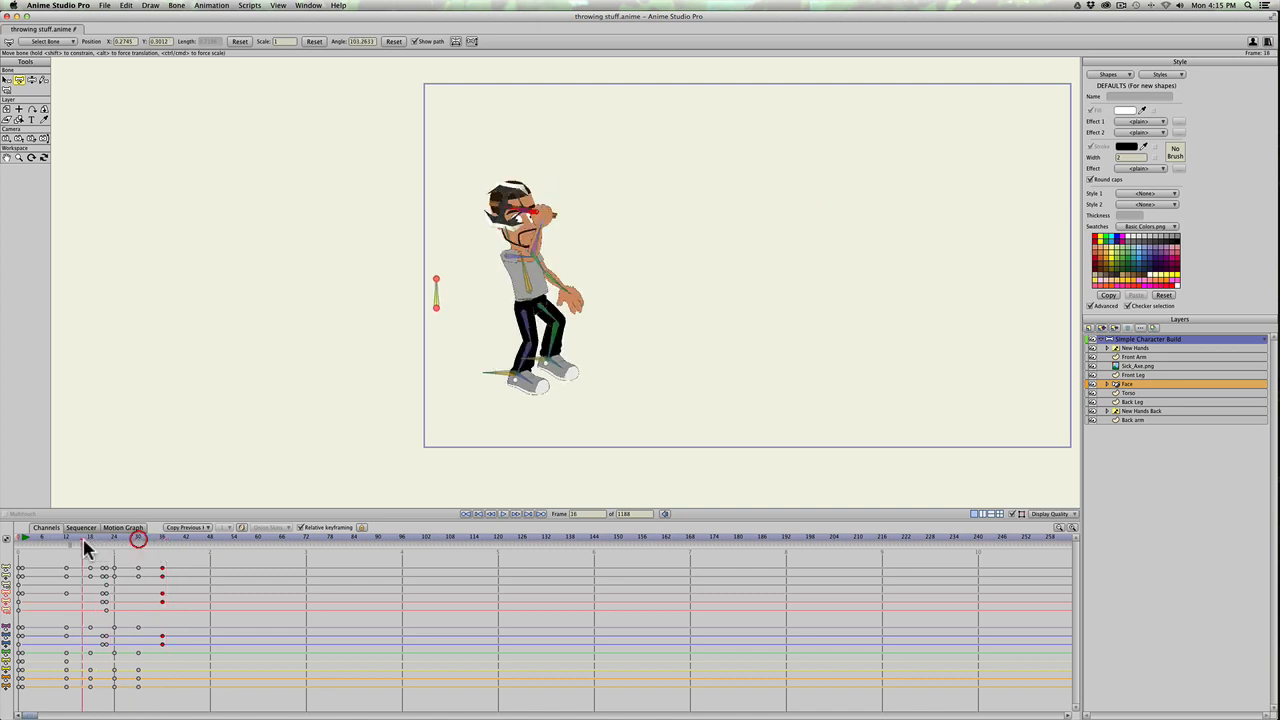
{"action": "key", "text": "space"}
{"action": "key", "text": "space"}
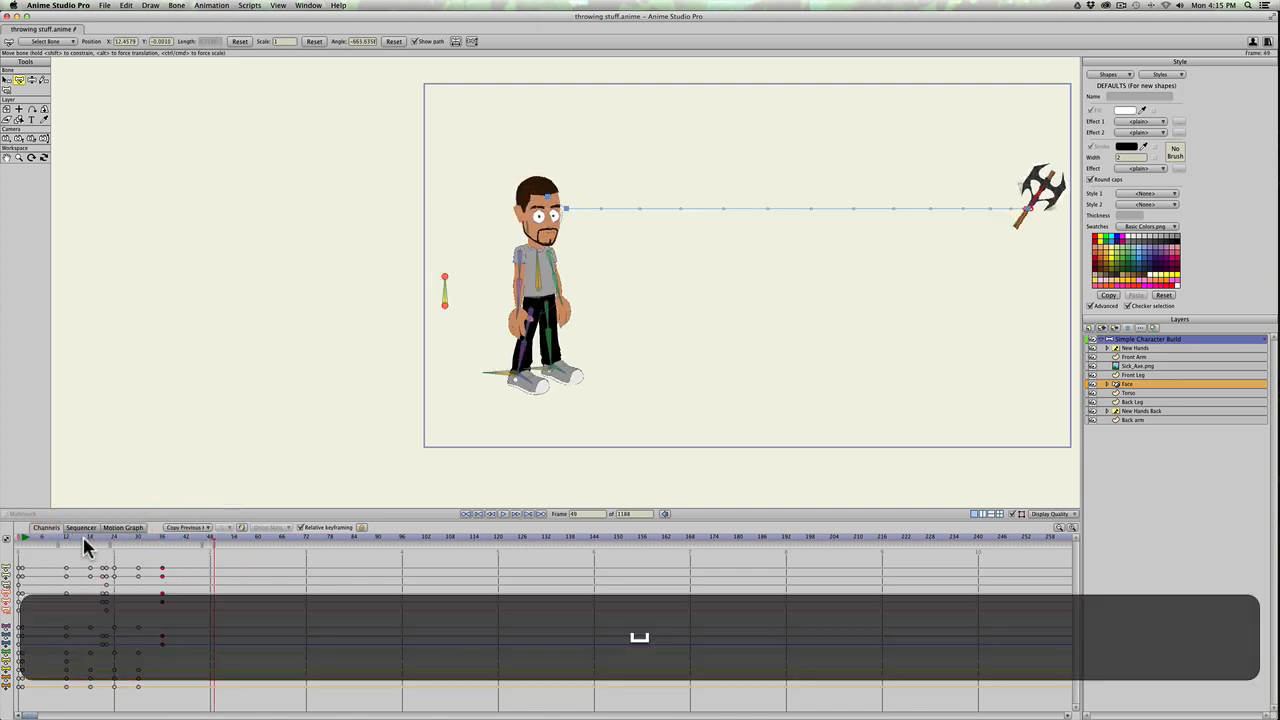
{"action": "left_click", "coordinate": [83, 538]}
{"action": "key", "text": "space"}
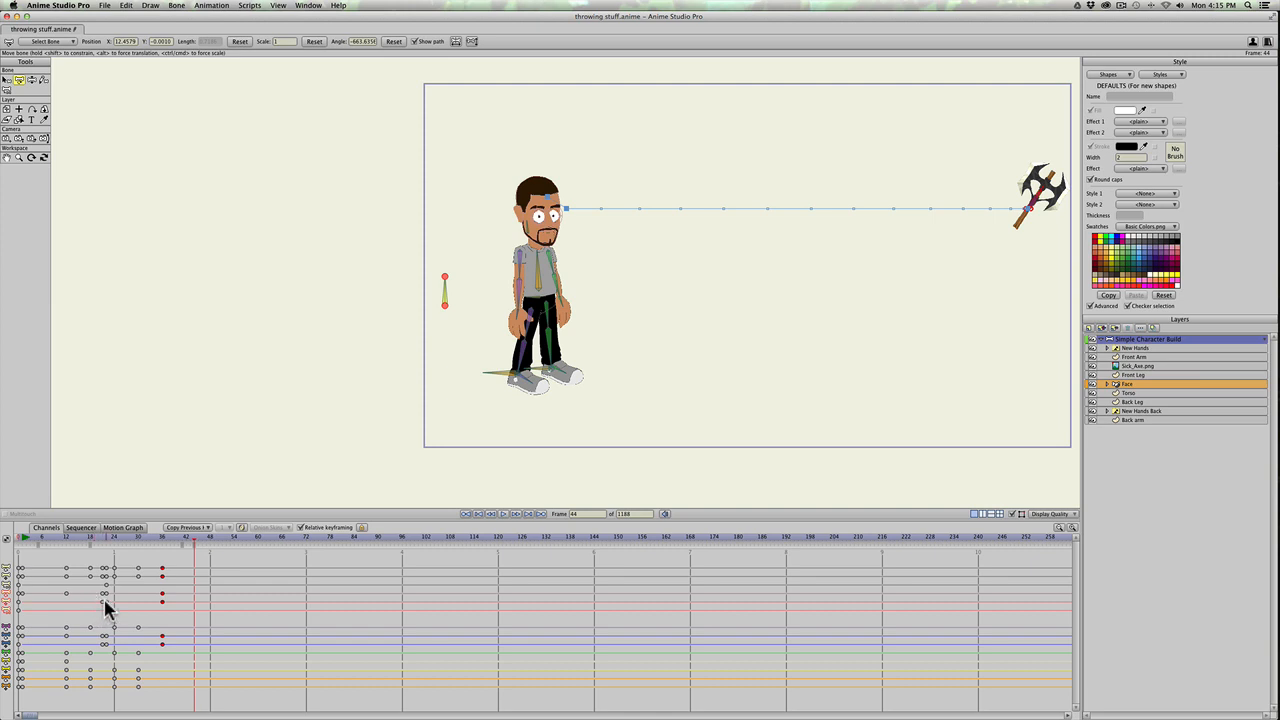
Step: Try Ease In interpolation on the axe's keyframes at frame 22 and replay the throw from frame 19
{"action": "left_click", "coordinate": [107, 602]}
{"action": "right_click", "coordinate": [107, 604]}
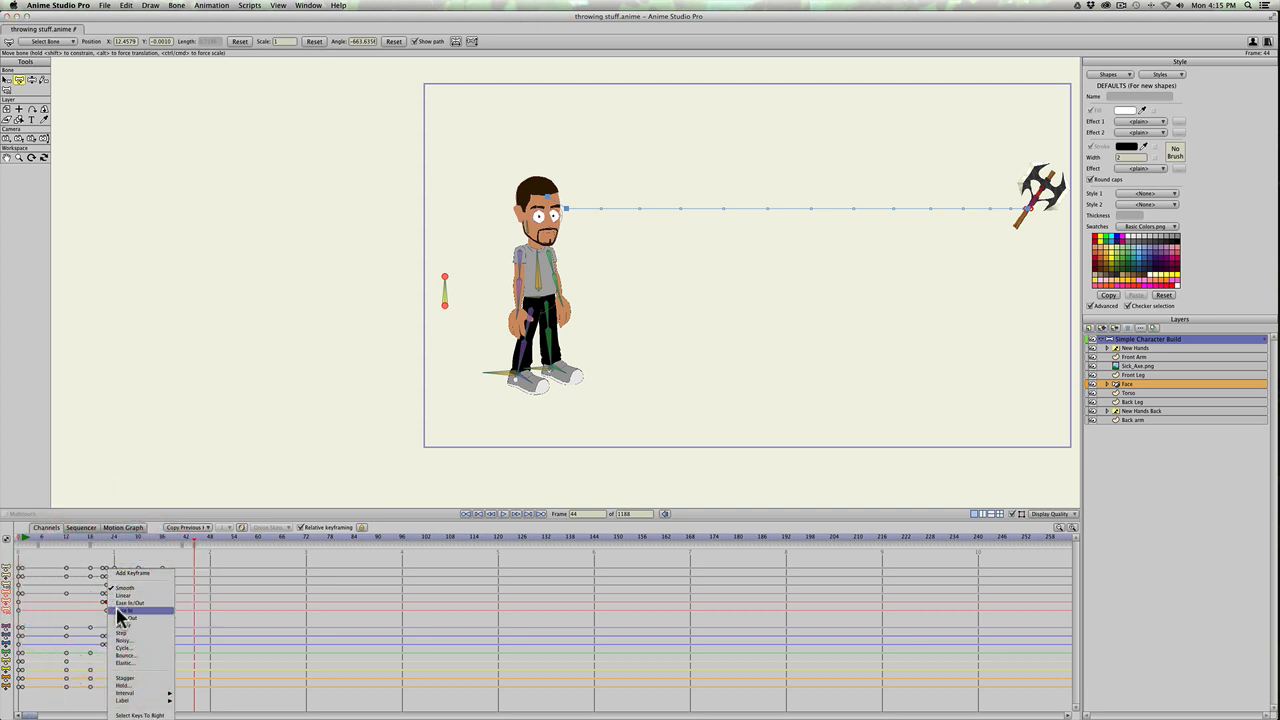
{"action": "left_click", "coordinate": [118, 610]}
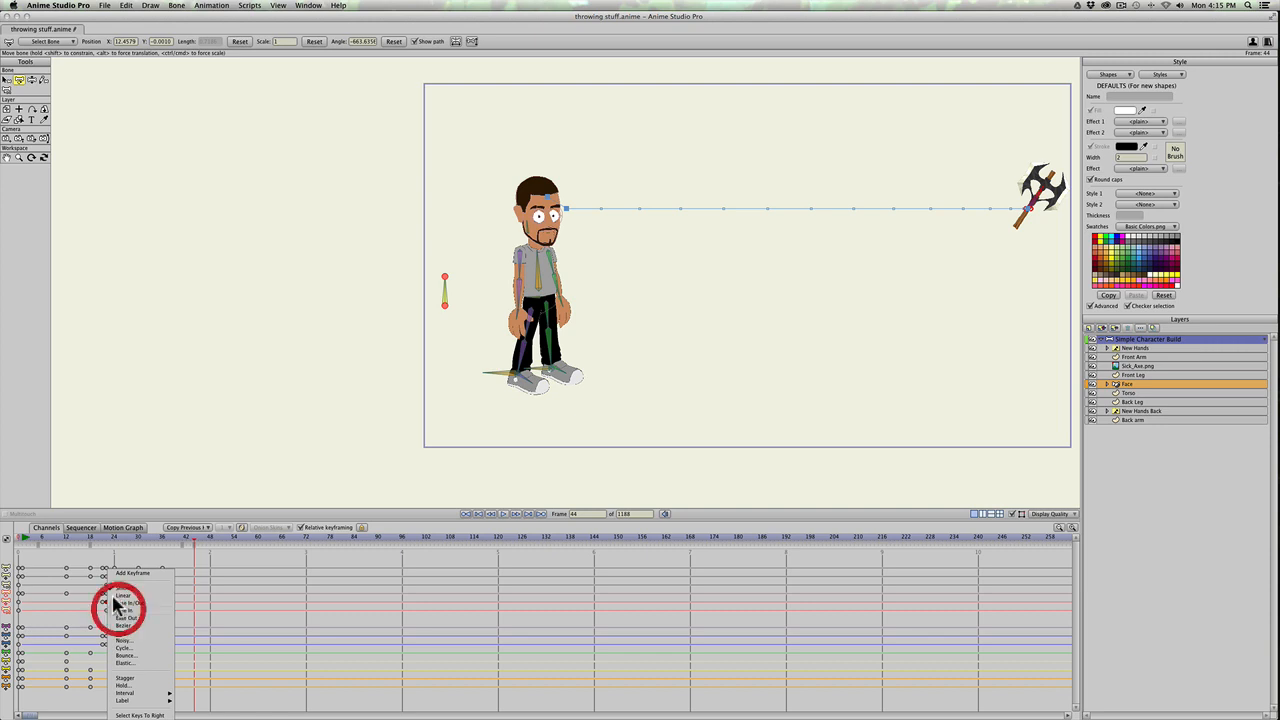
{"action": "left_click", "coordinate": [96, 537]}
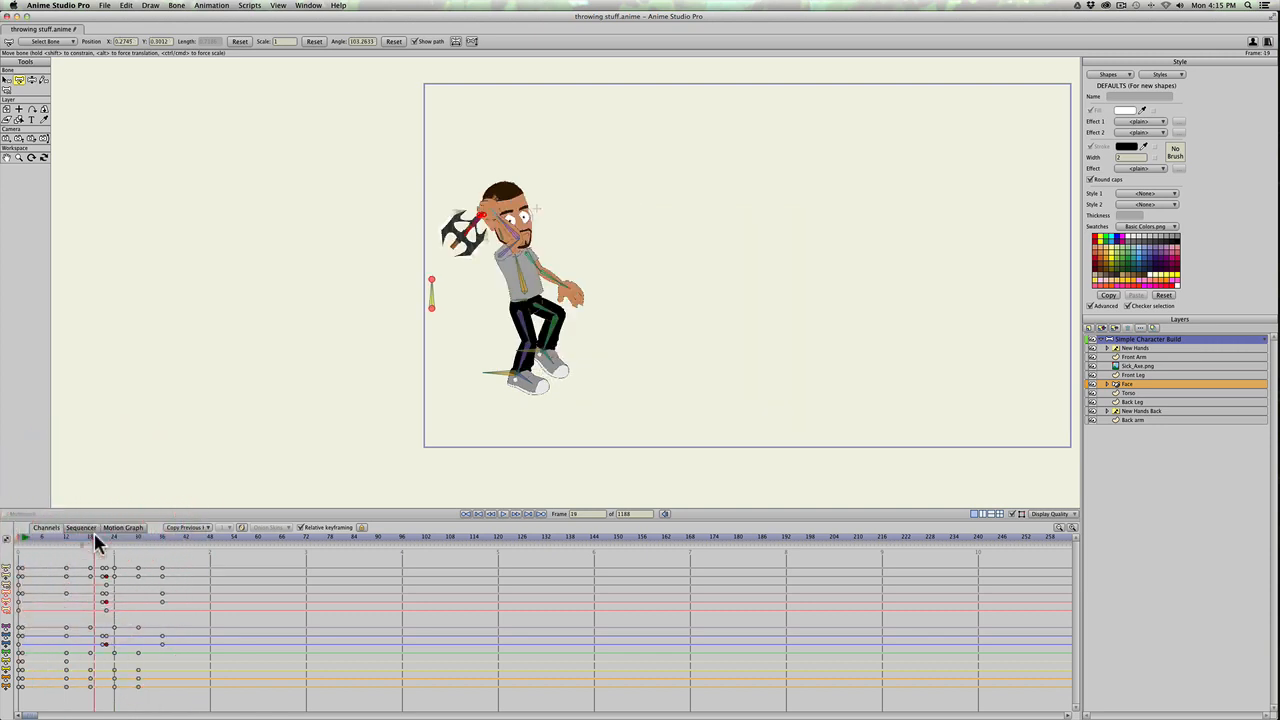
{"action": "key", "text": "space"}
{"action": "key", "text": "space"}
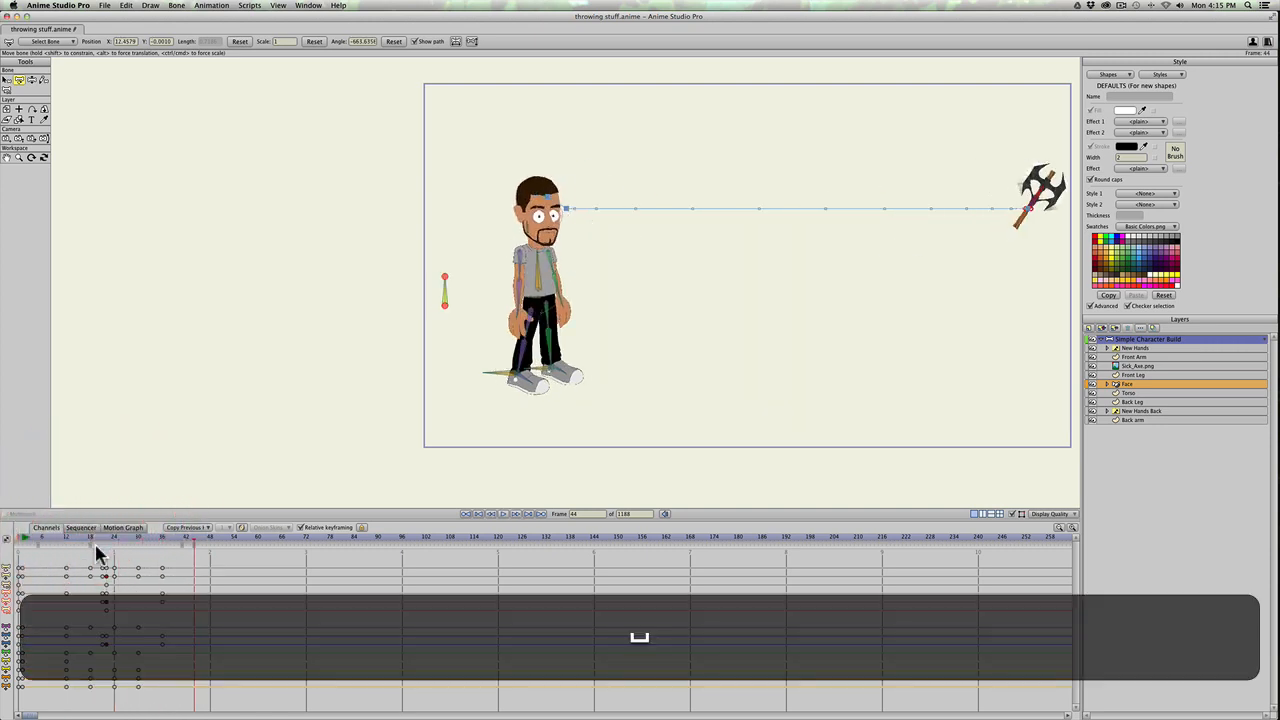
Step: Set the axe's frame 22 keyframes to Ease Out interpolation and replay the throw from the wind-up
{"action": "right_click", "coordinate": [104, 598]}
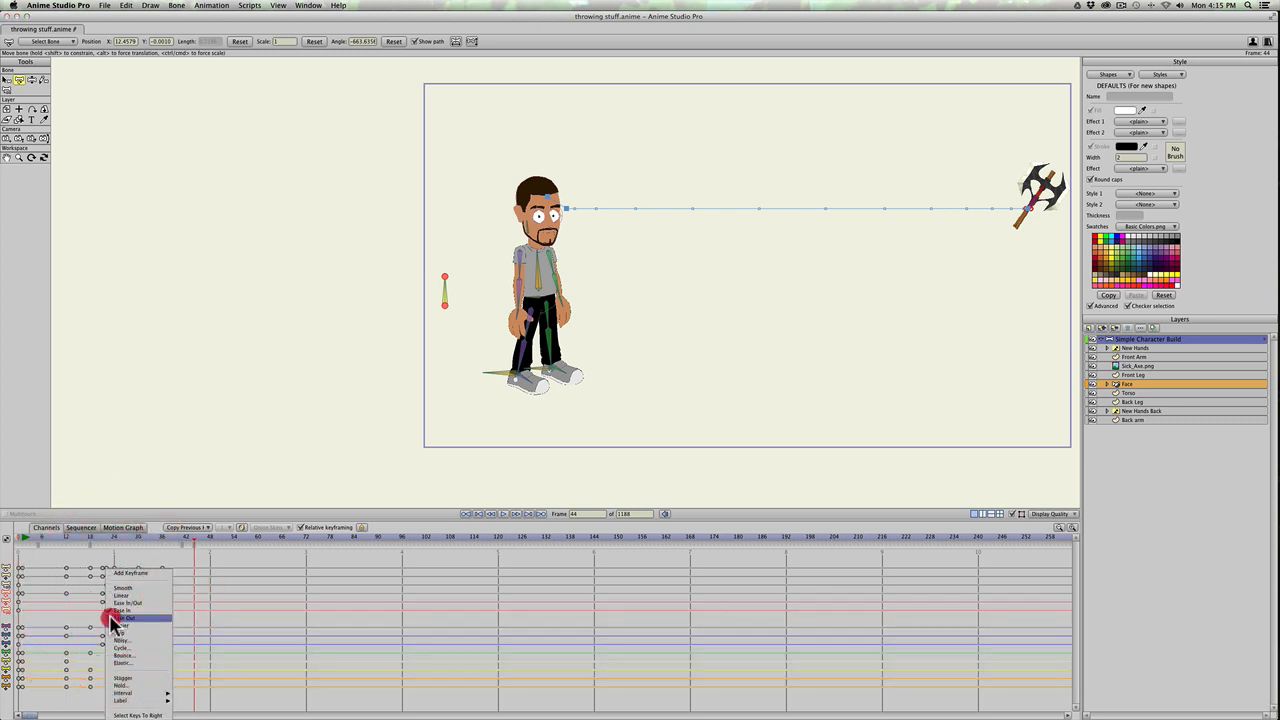
{"action": "left_click", "coordinate": [110, 614]}
{"action": "left_click", "coordinate": [89, 537]}
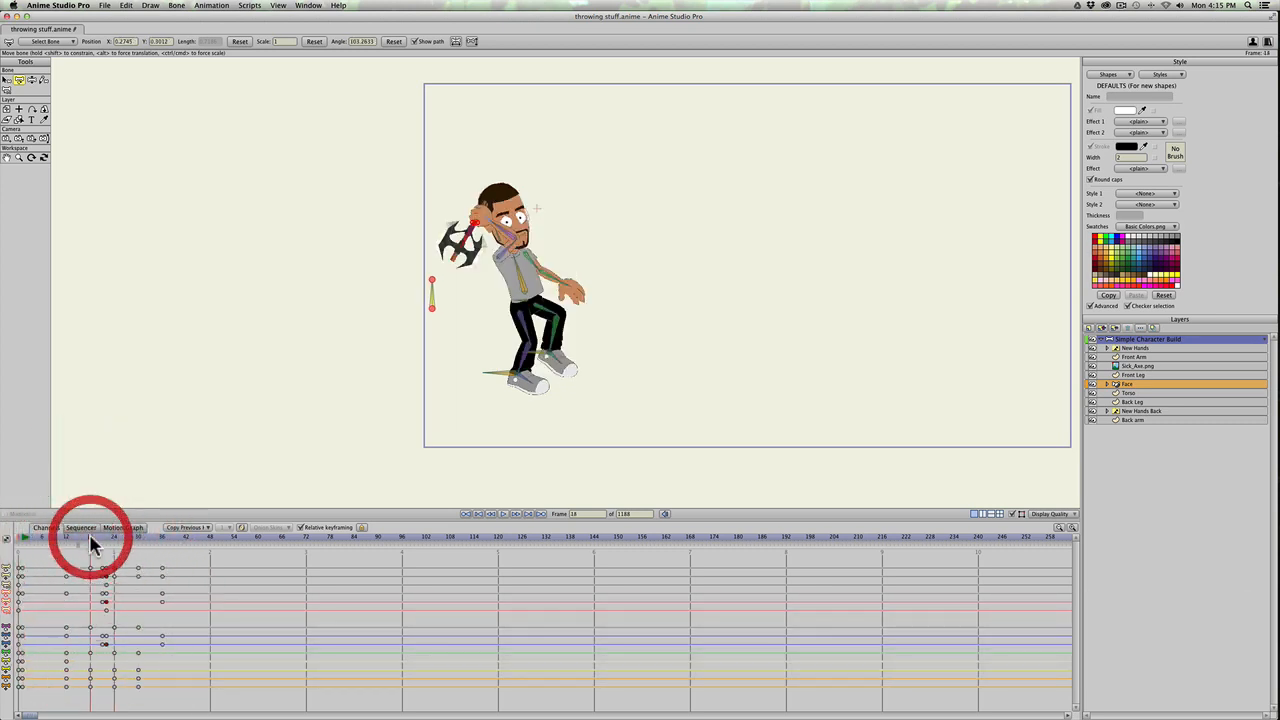
{"action": "key", "text": "space"}
{"action": "key", "text": "space"}
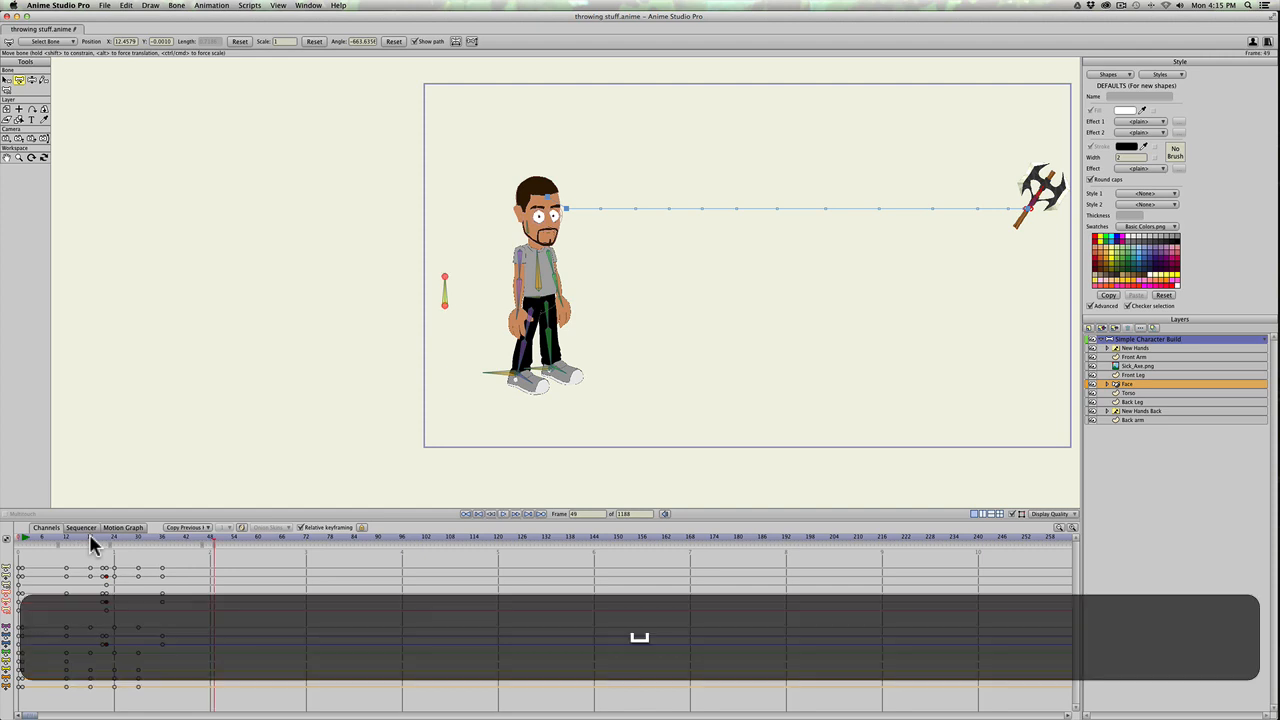
{"action": "left_click", "coordinate": [89, 538]}
{"action": "key", "text": "space"}
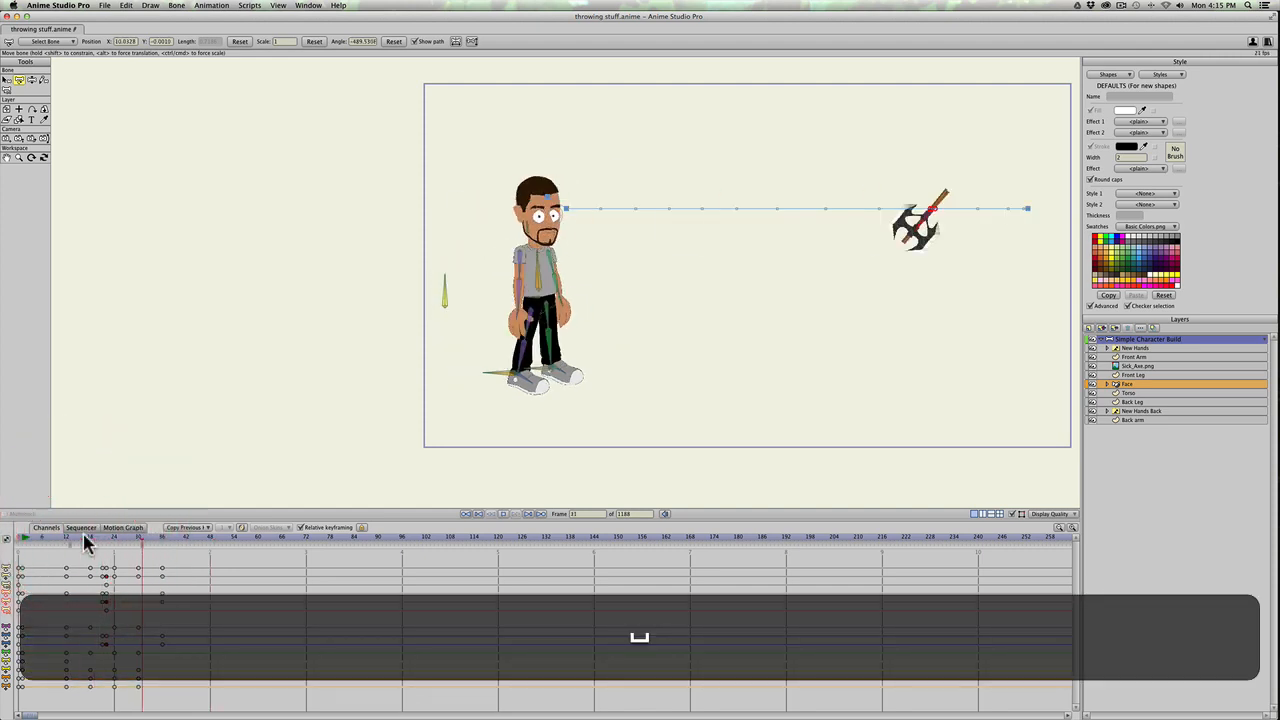
{"action": "key", "text": "space"}
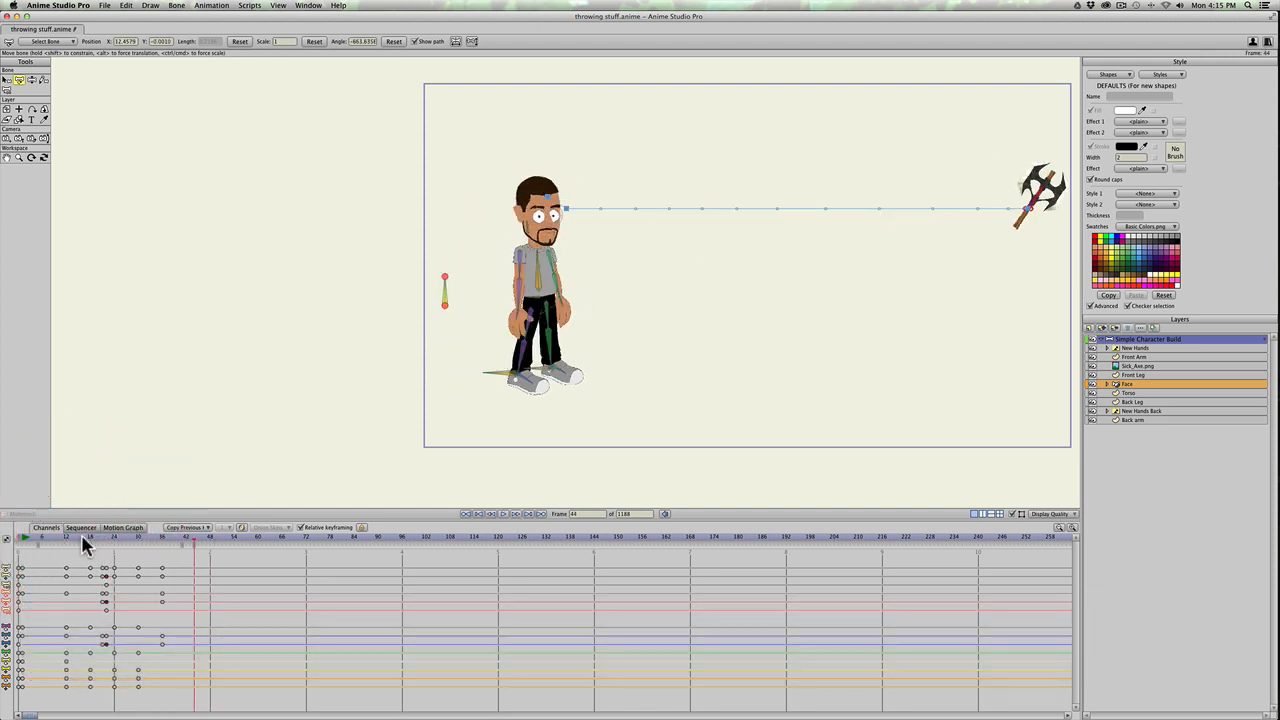
Step: Try Ease In/Out interpolation on the axe's frame 22 keyframes and replay the release and flight
{"action": "right_click", "coordinate": [107, 606]}
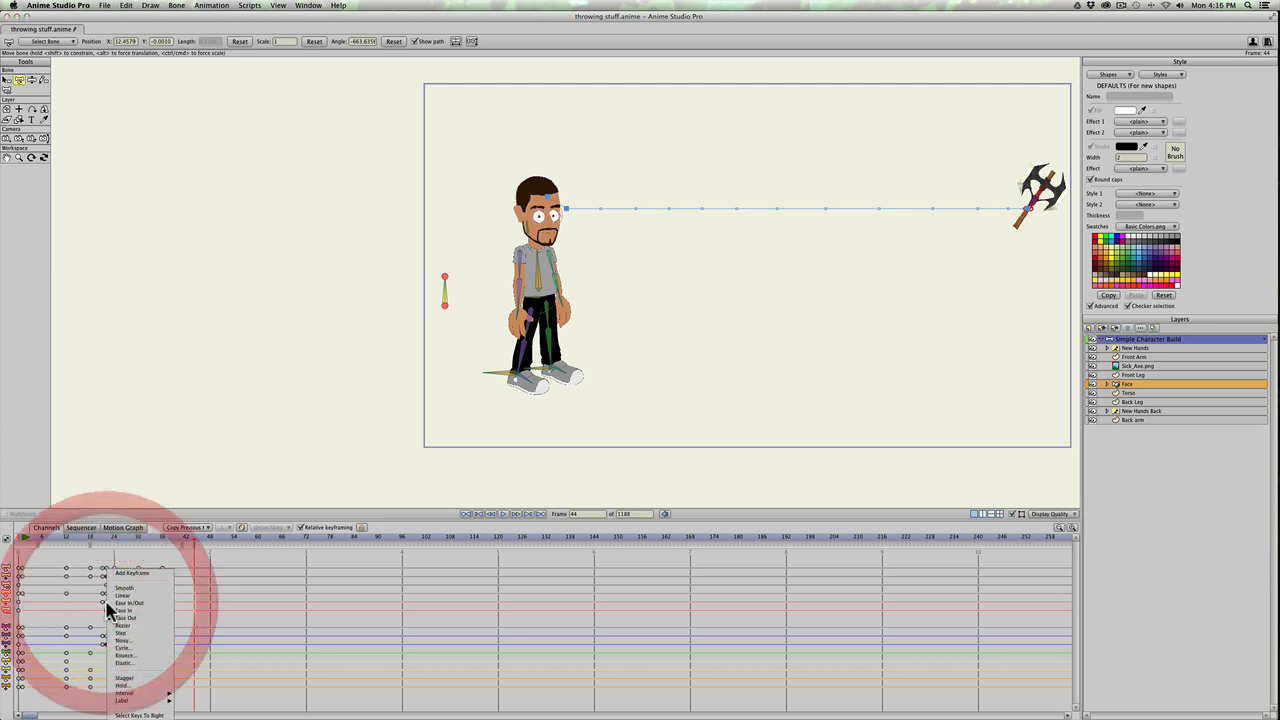
{"action": "left_click", "coordinate": [118, 603]}
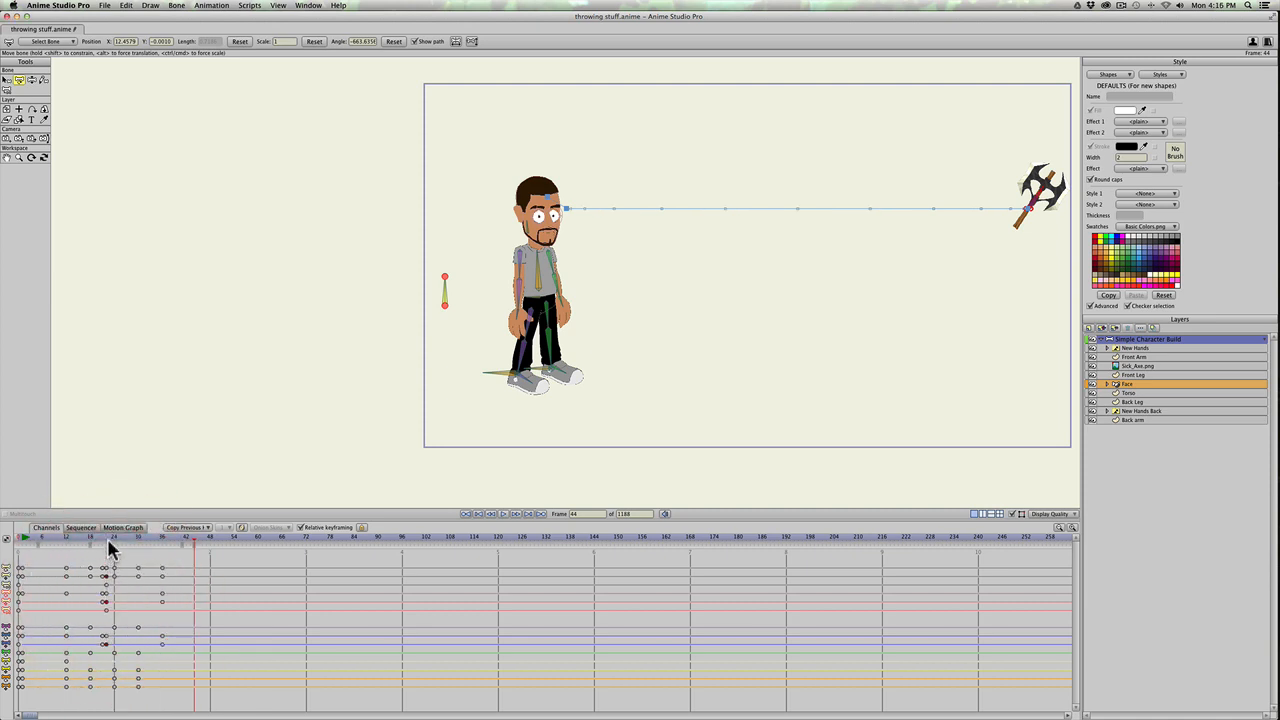
{"action": "key", "text": "space"}
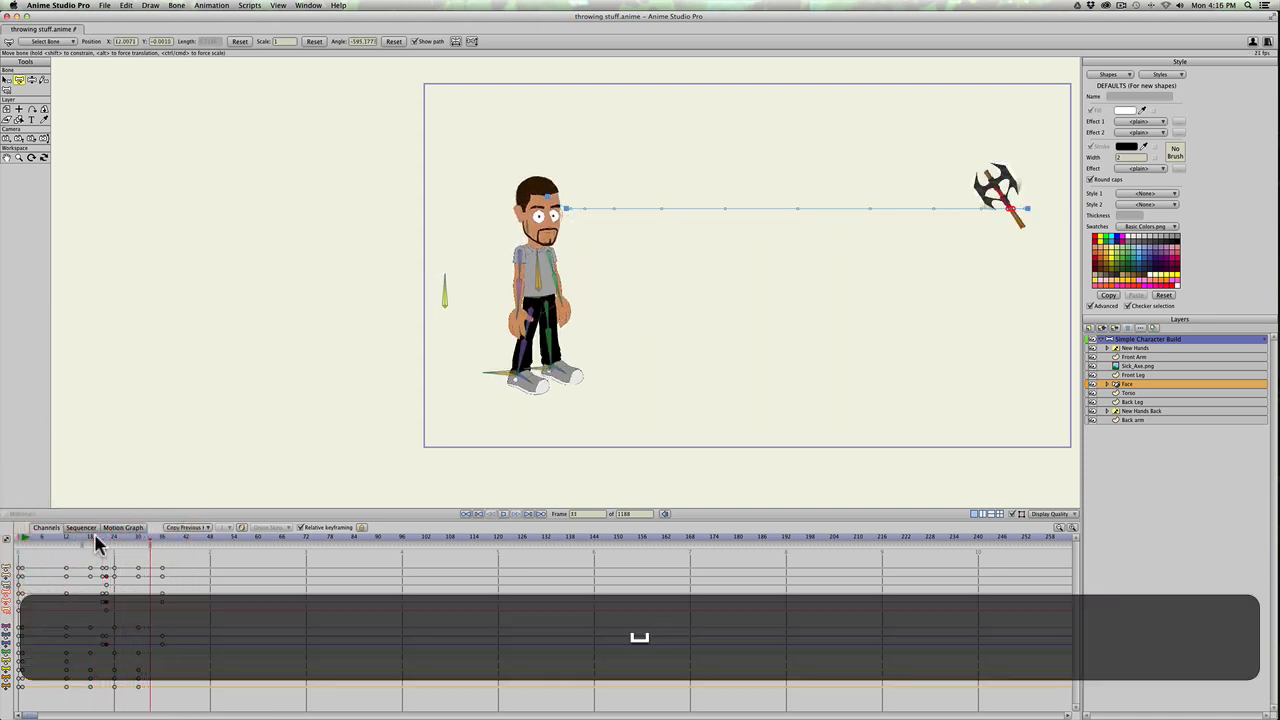
{"action": "key", "text": "space"}
{"action": "key", "text": "space"}
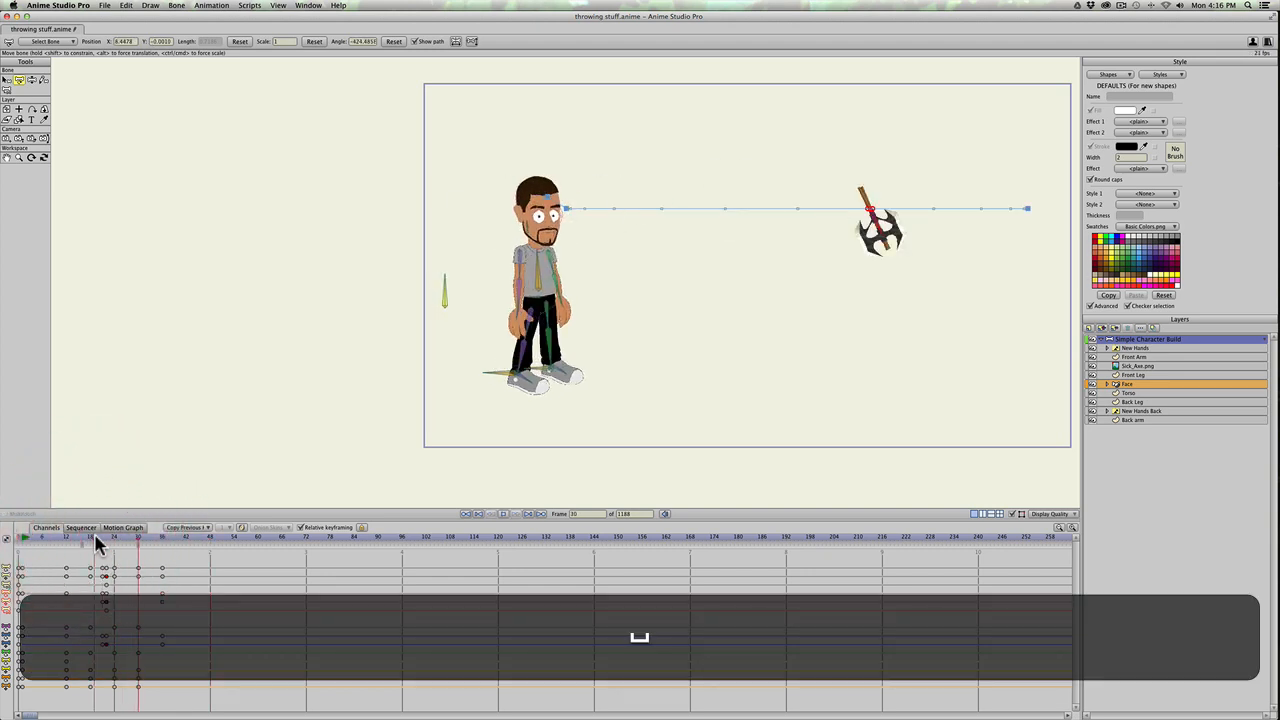
{"action": "key", "text": "space"}
Step: Try a change to the axe's release keyframes at frame 21, replay the throw from the beginning, and undo the change
{"action": "left_click_drag", "start_coordinate": [99, 535], "coordinate": [103, 571]}
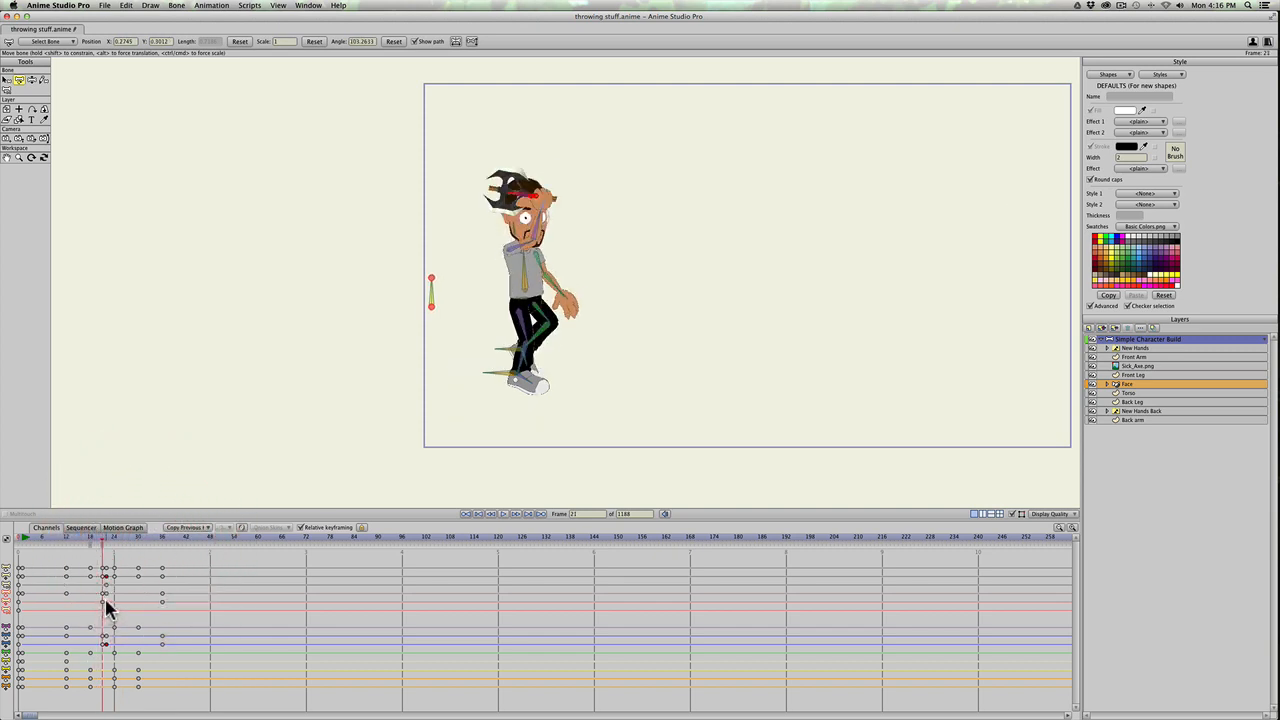
{"action": "left_click_drag", "start_coordinate": [100, 537], "coordinate": [37, 538]}
{"action": "key", "text": "space"}
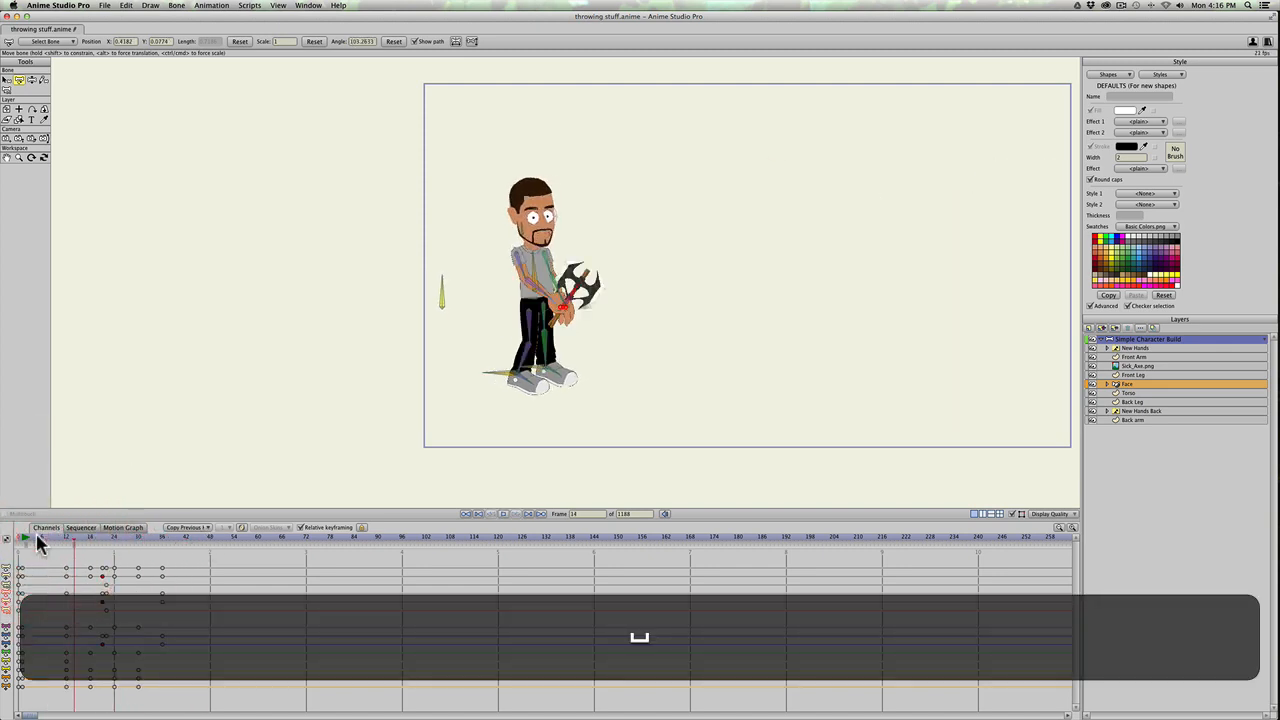
{"action": "key", "text": "space"}
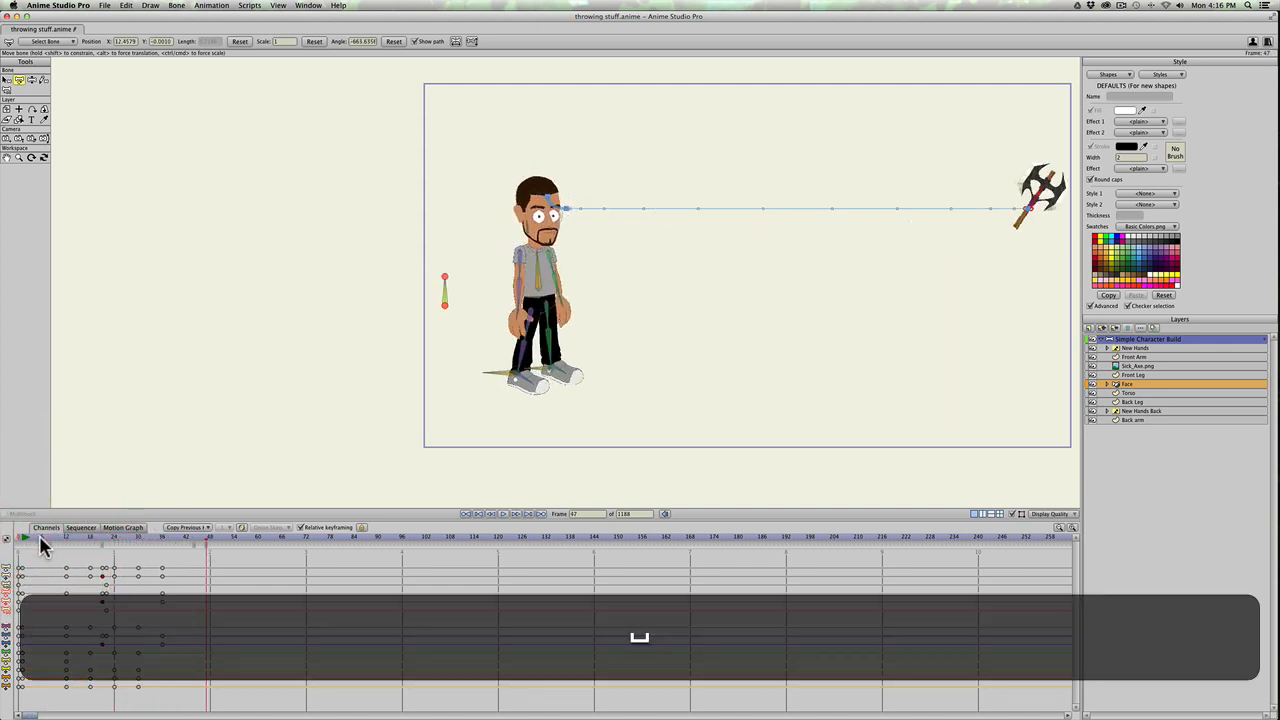
{"action": "key", "text": "super+z"}
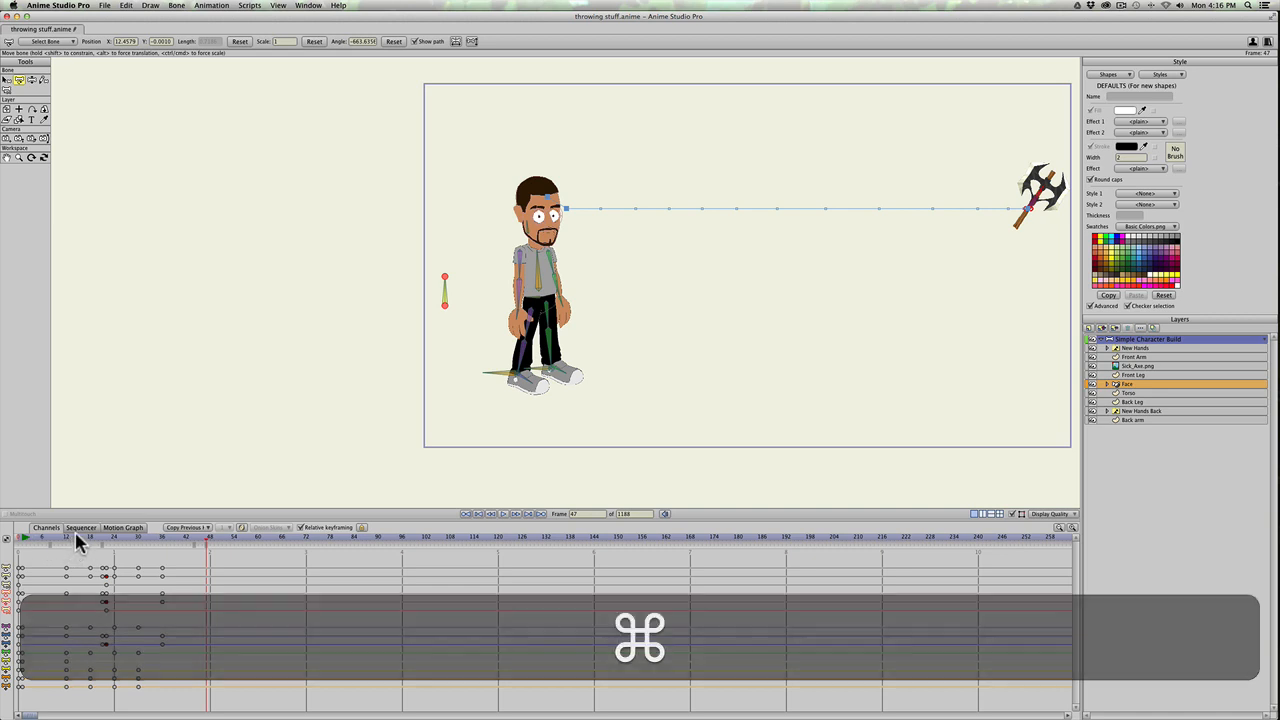
Step: Scrub through the throw up to frame 48 and replay it from frame 7 to review the wind-up, release and flight
{"action": "left_click", "coordinate": [113, 537]}
{"action": "left_click_drag", "start_coordinate": [113, 537], "coordinate": [211, 543]}
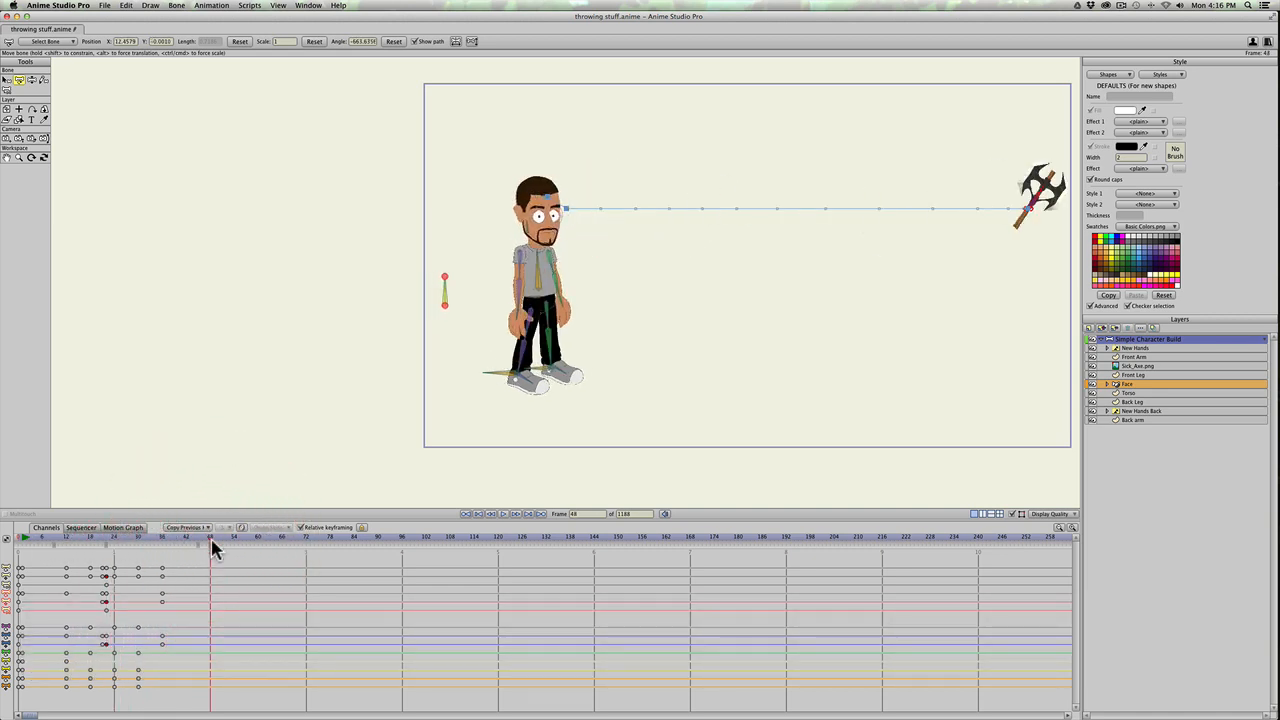
{"action": "left_click", "coordinate": [54, 537]}
{"action": "mouse_move", "coordinate": [62, 540]}
{"action": "left_mouse_down"}
{"action": "mouse_move", "coordinate": [191, 548]}
{"action": "mouse_move", "coordinate": [86, 540]}
{"action": "left_mouse_up"}
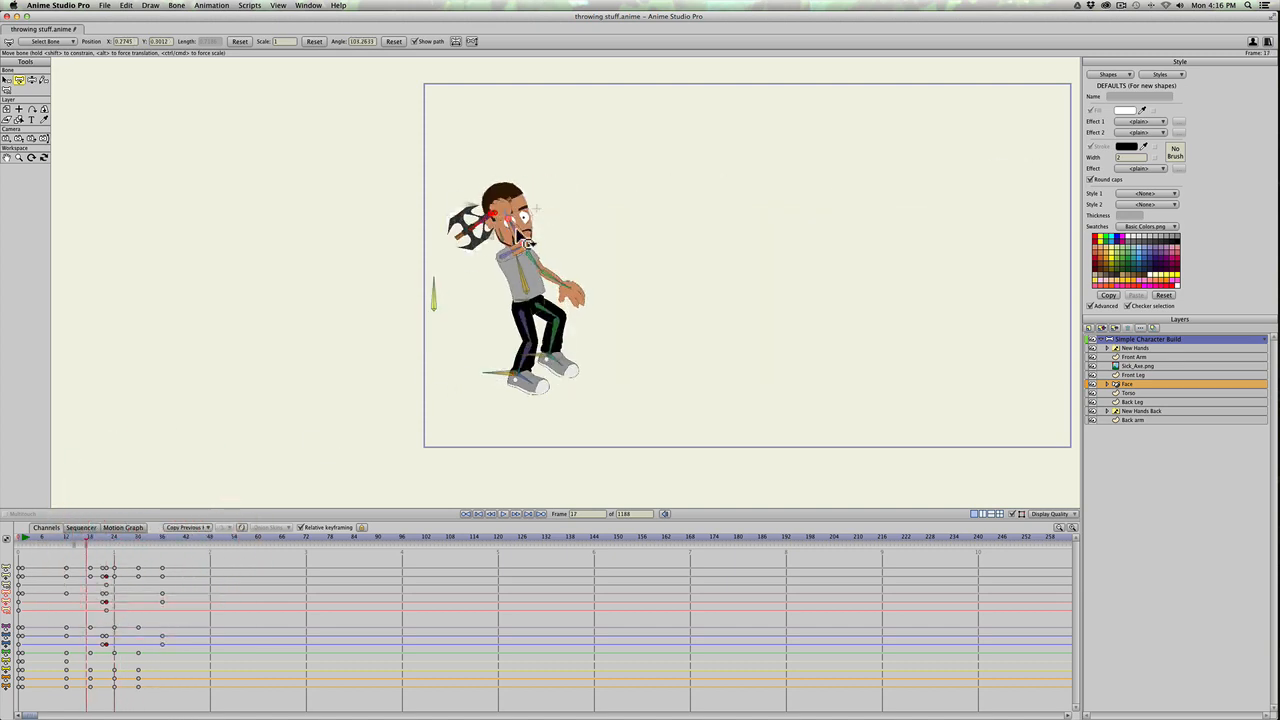
{"action": "left_click", "coordinate": [45, 538]}
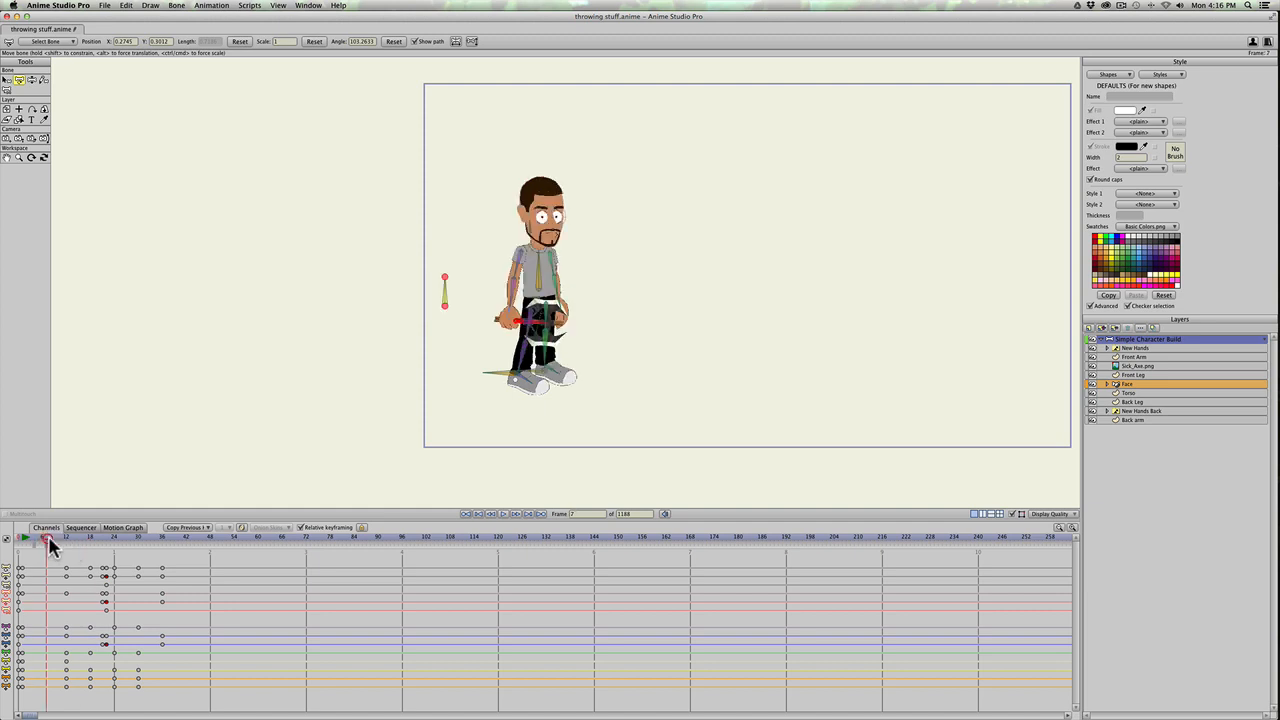
{"action": "key", "text": "space"}
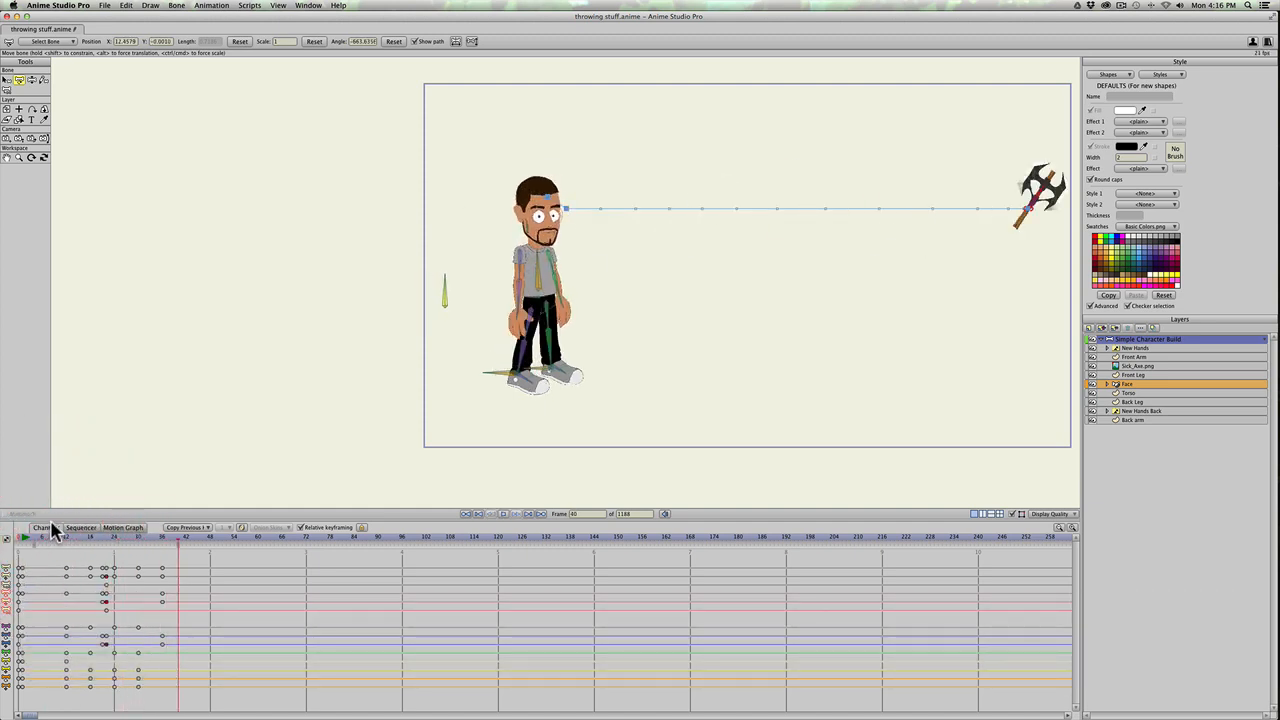
{"action": "key", "text": "space"}
{"action": "left_click_drag", "start_coordinate": [45, 538], "coordinate": [172, 540]}
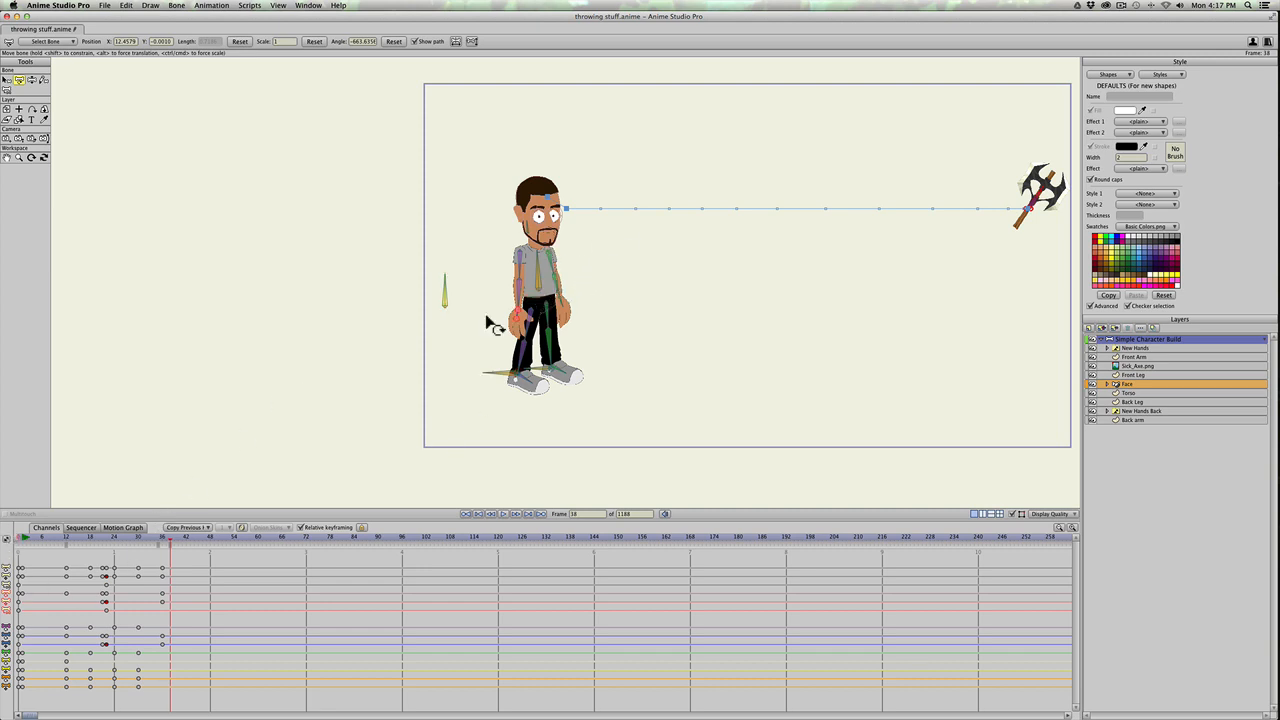
{"action": "left_click_drag", "start_coordinate": [27, 543], "coordinate": [115, 537]}
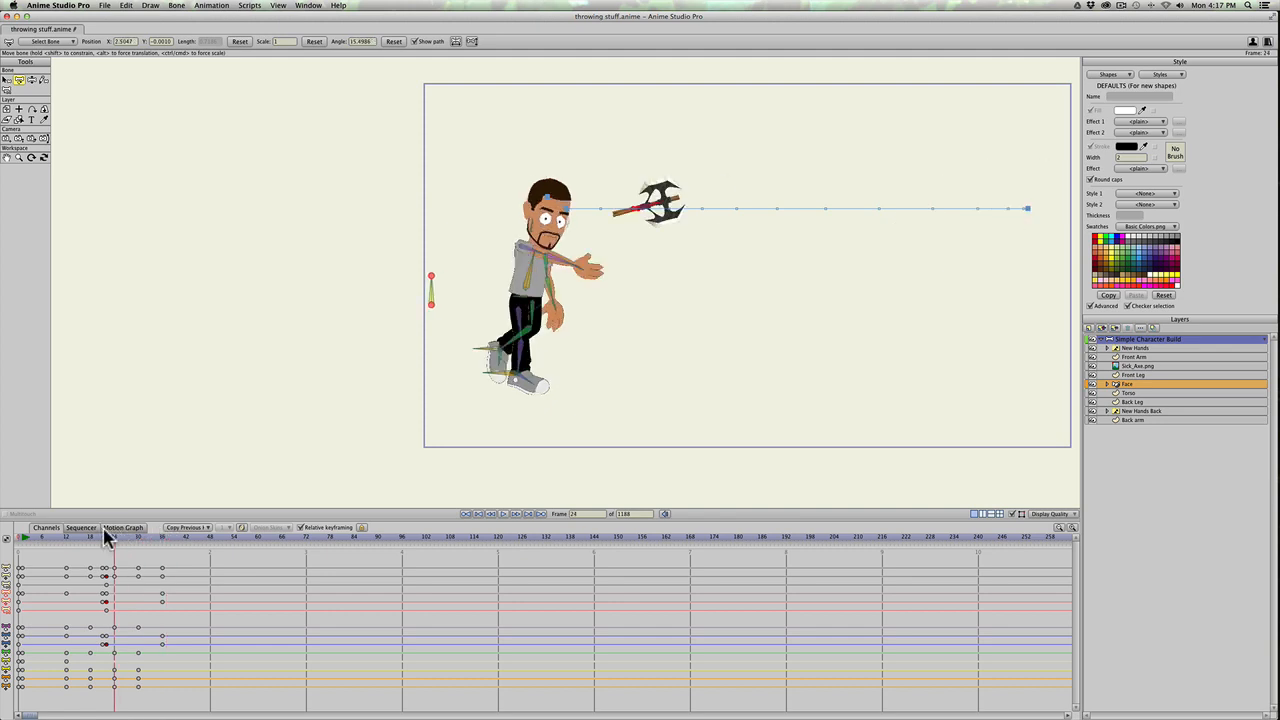